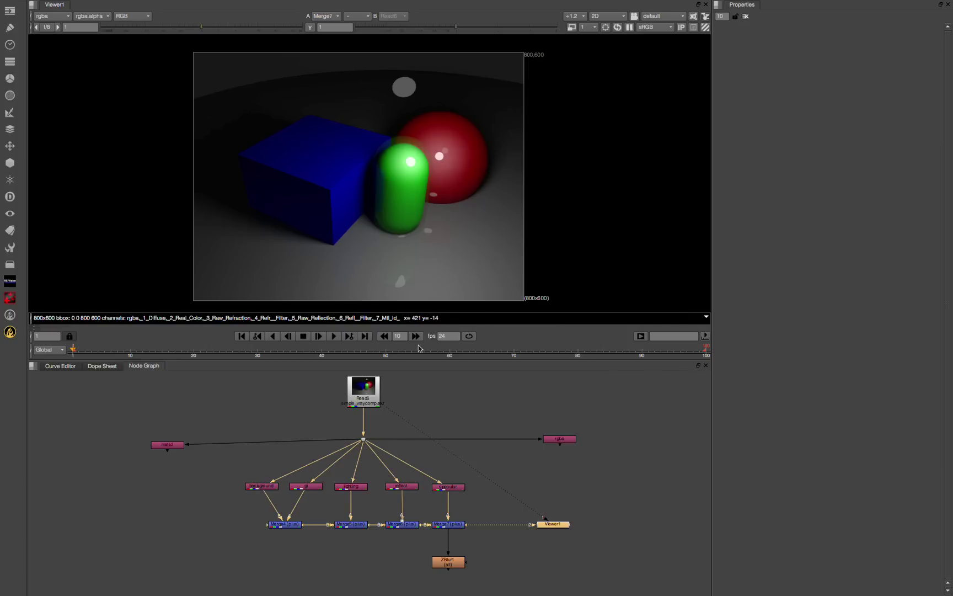
# Step: Wire the Merge7 rebuild to Viewer1 input 1 and the original Read6 render to input 2
pyautogui.click(375, 385)
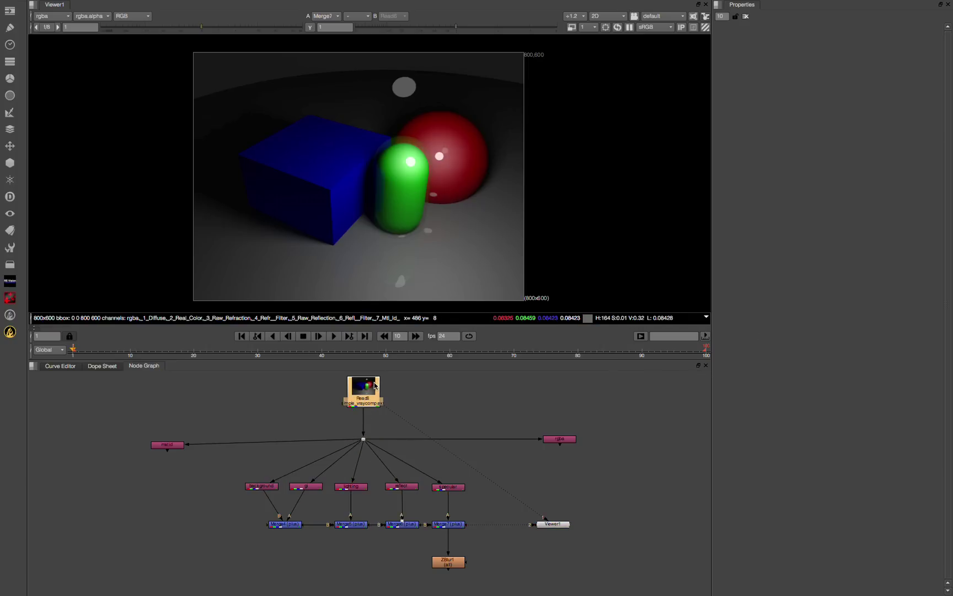
pyautogui.press('1')
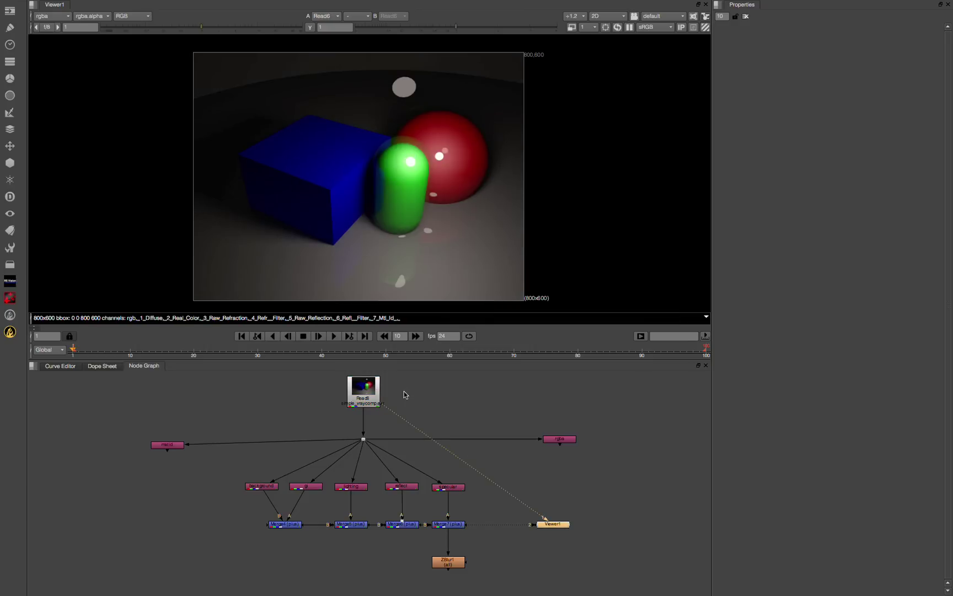
pyautogui.click(451, 525)
pyautogui.press('1')
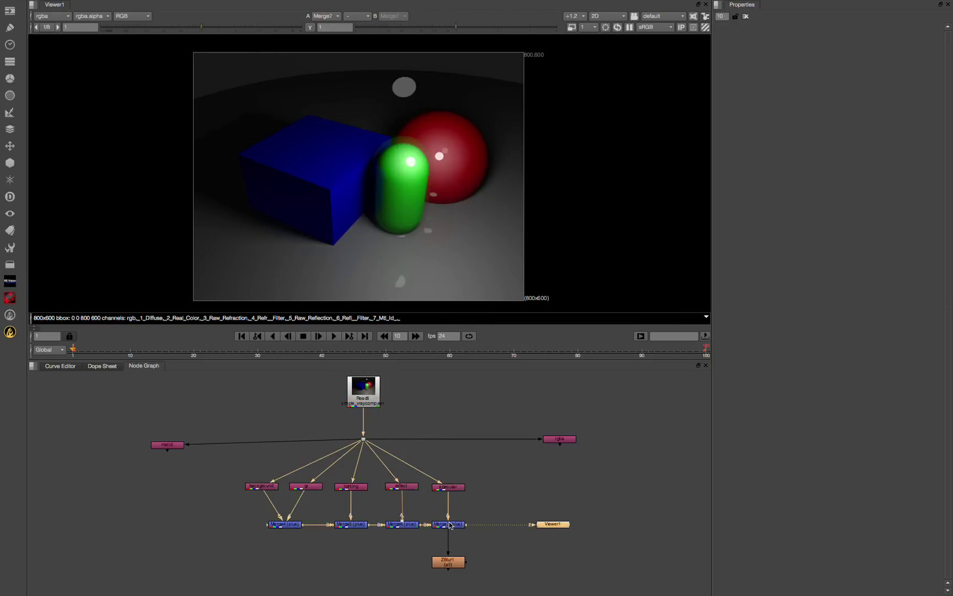
pyautogui.click(355, 399)
pyautogui.press('2')
pyautogui.press('1')
# Step: Flip the viewer back and forth between the original Read6 render and the Merge7 rebuild
pyautogui.press('2')
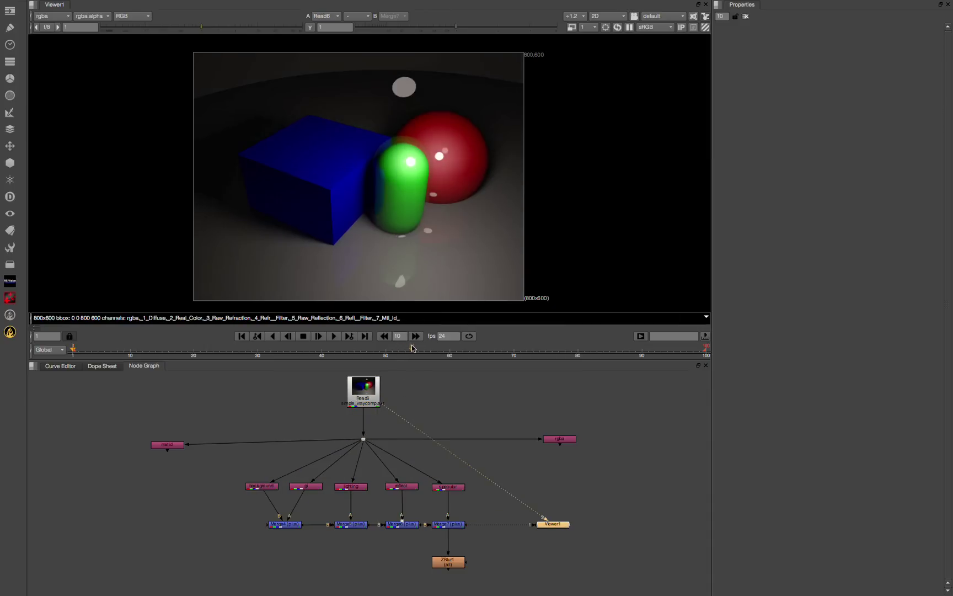
pyautogui.press('1')
pyautogui.press('2')
pyautogui.press('1')
pyautogui.press('2')
pyautogui.press('1')
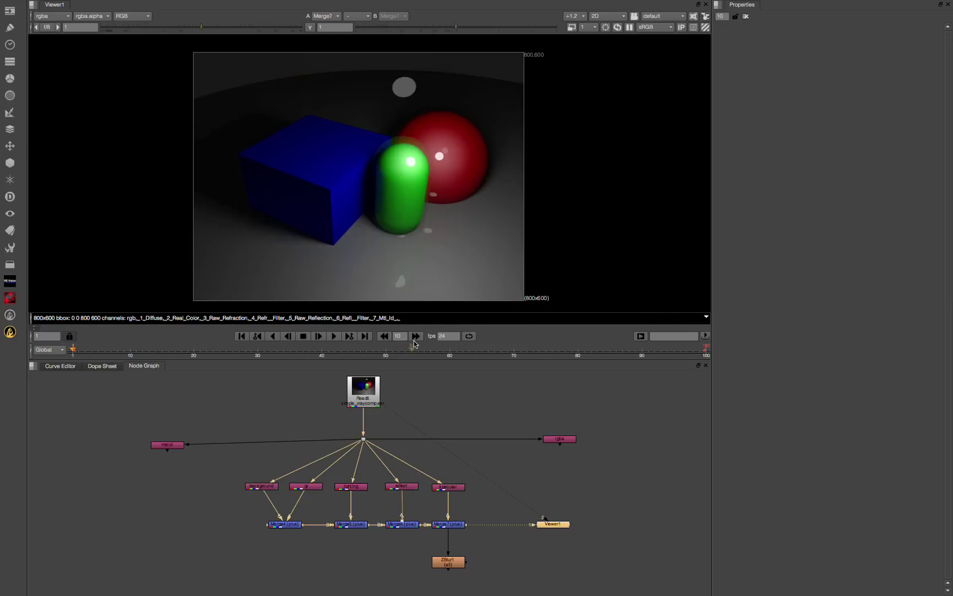
pyautogui.press('2')
pyautogui.press('1')
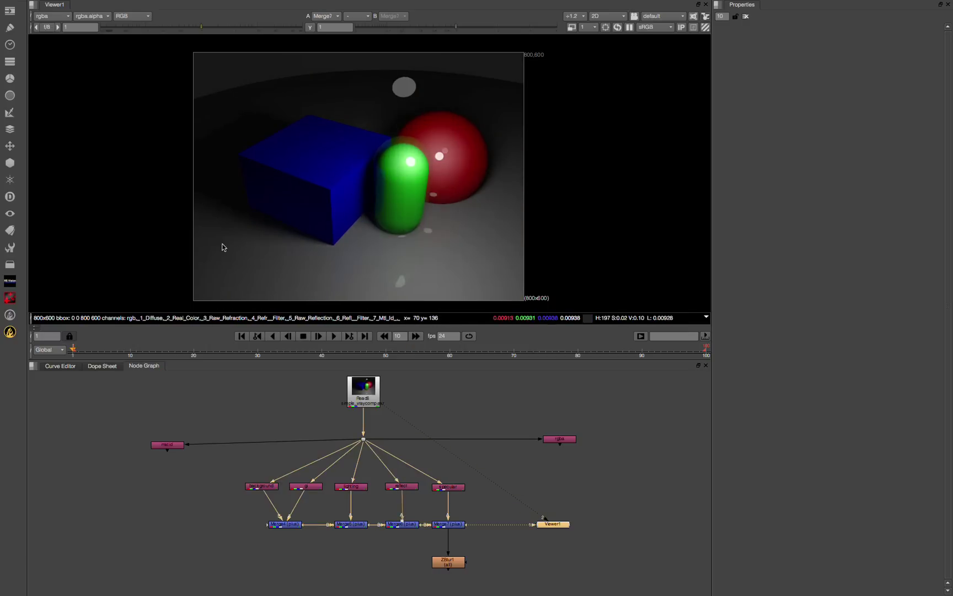
pyautogui.press('2')
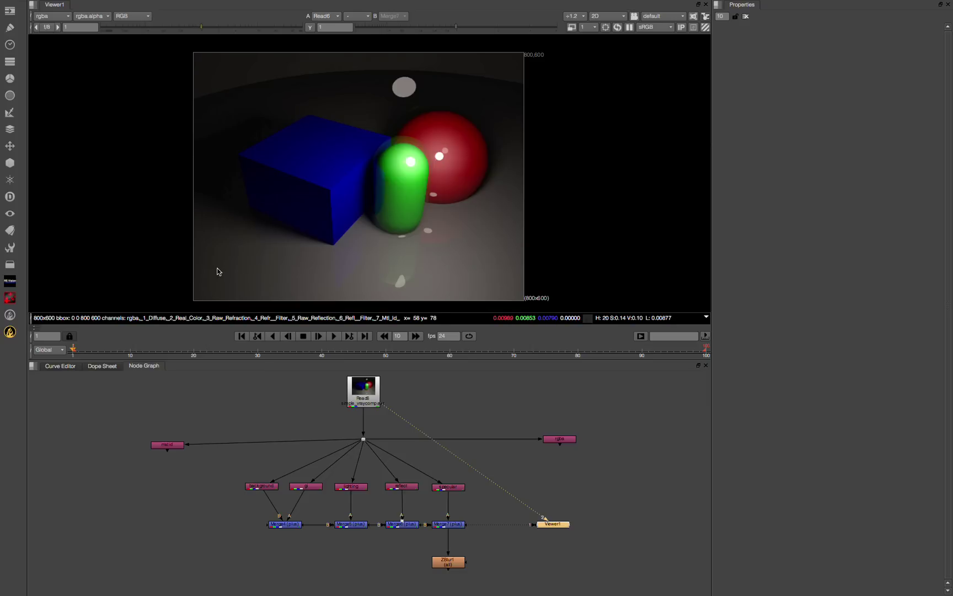
pyautogui.press('1')
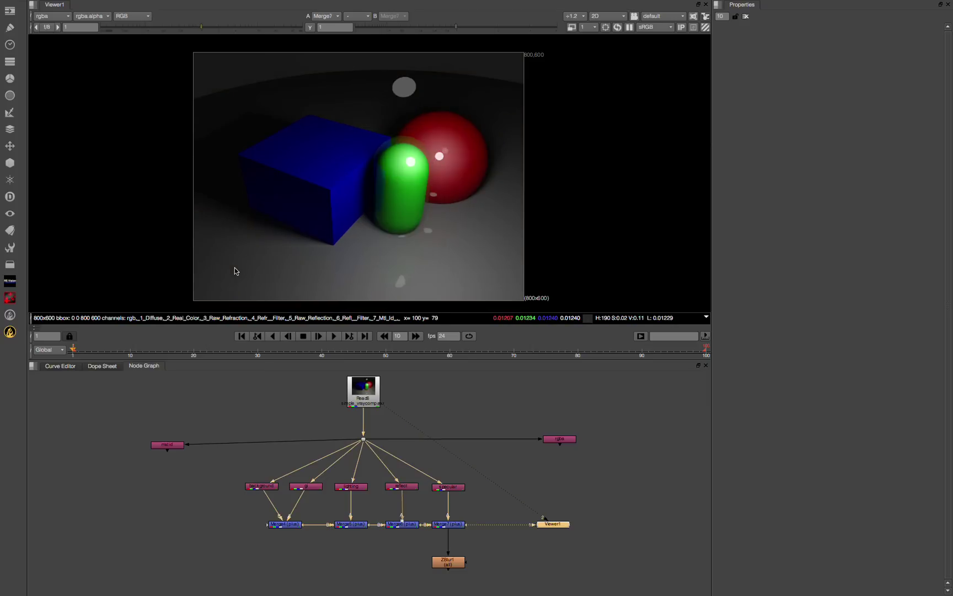
pyautogui.press('2')
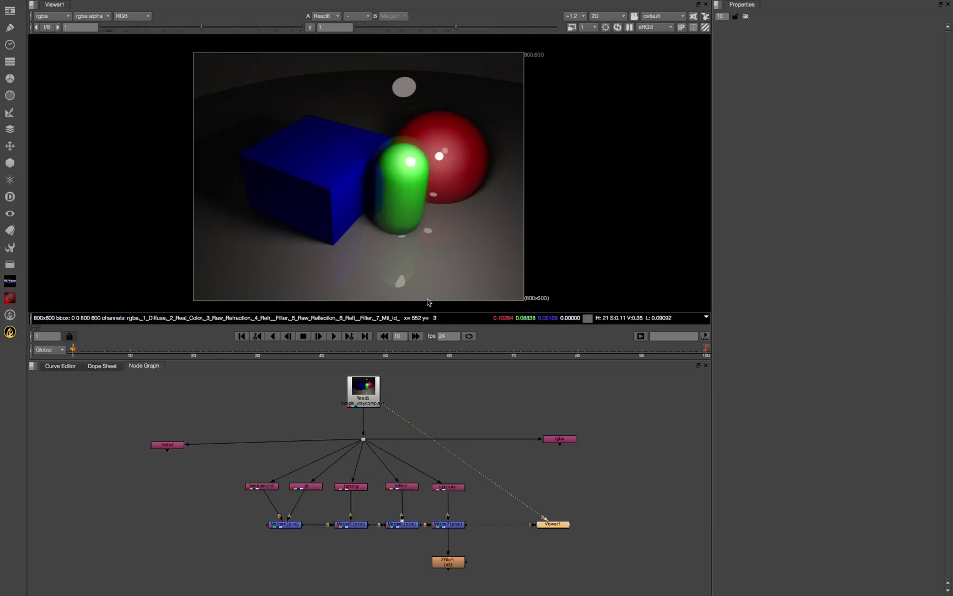
pyautogui.press('1')
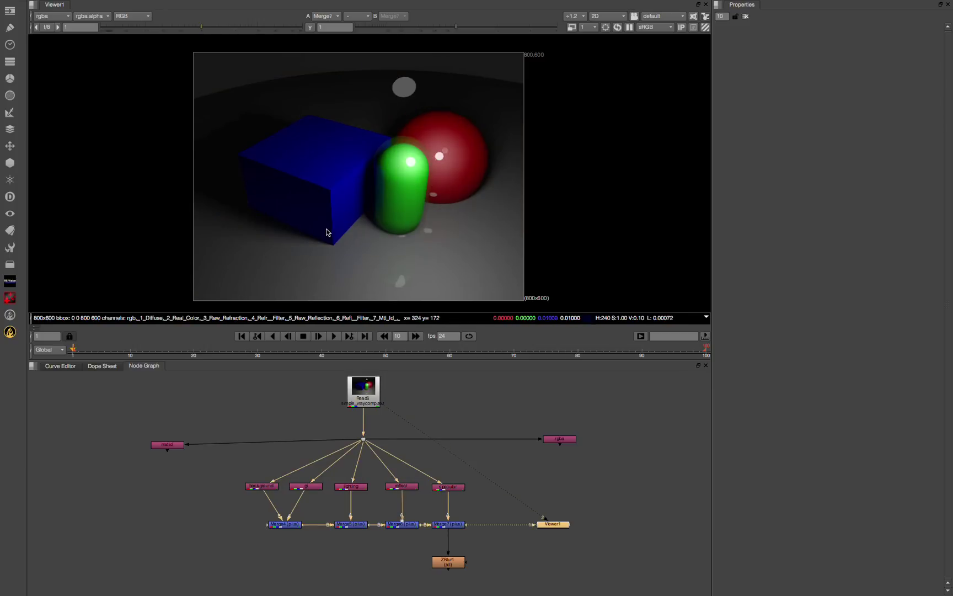
pyautogui.press('2')
pyautogui.press('1')
pyautogui.press('2')
pyautogui.press('1')
pyautogui.press('2')
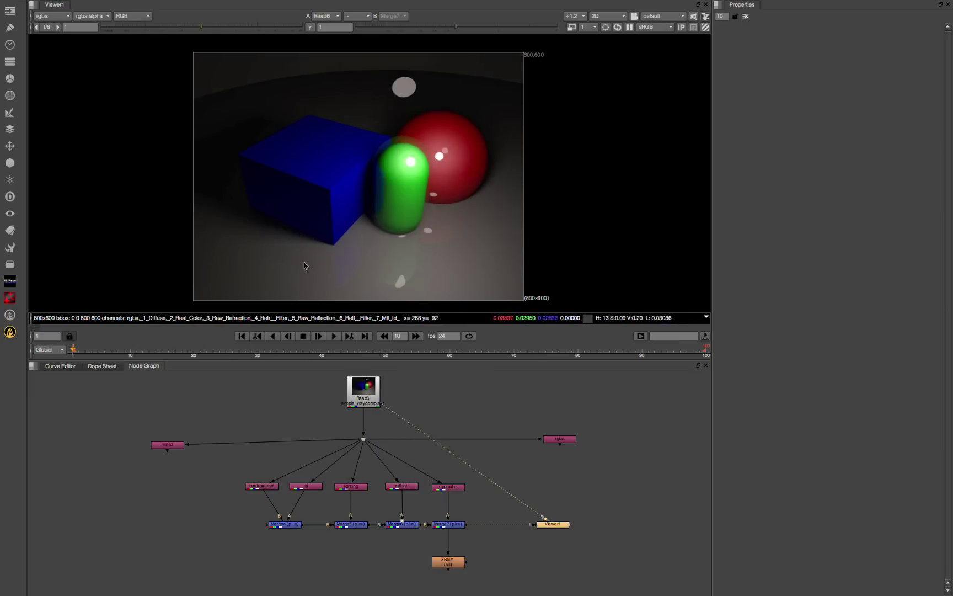
pyautogui.press('1')
# Step: Box-select the shuffle and merge nodes, deselect them, and leave the original render displayed
pyautogui.moveTo(601, 573); pyautogui.dragTo(413, 520)
pyautogui.click(185, 494)
pyautogui.moveTo(190, 455); pyautogui.dragTo(569, 554)
pyautogui.moveTo(625, 569); pyautogui.dragTo(387, 496)
pyautogui.moveTo(102, 405); pyautogui.dragTo(682, 589)
pyautogui.click(673, 586)
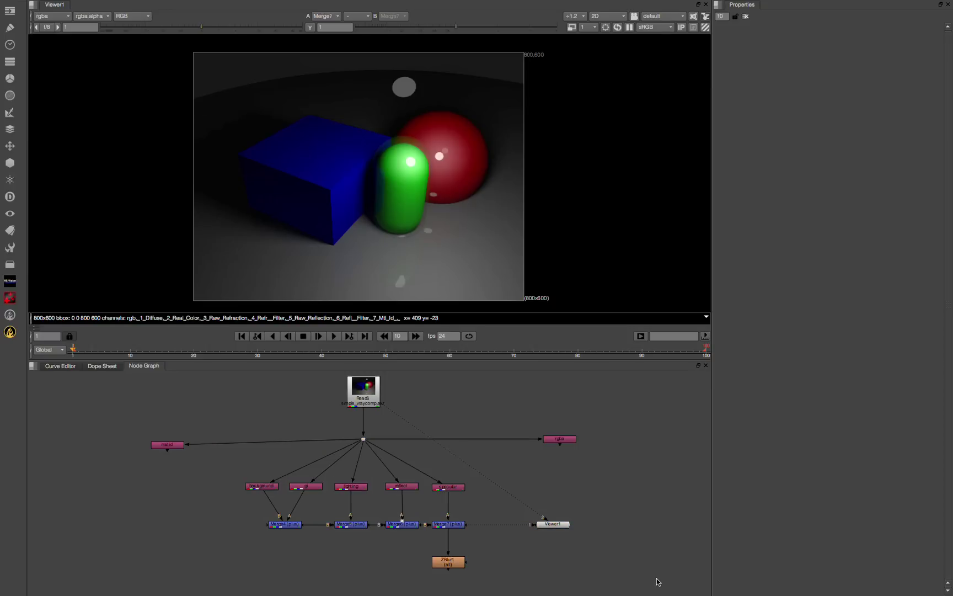
pyautogui.press('2')
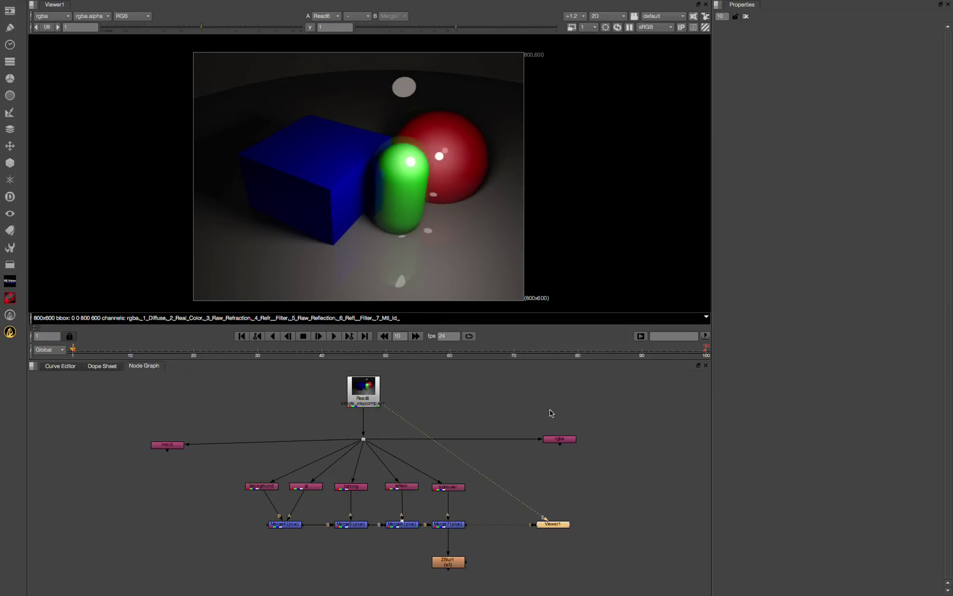
# Step: Switch to Cinema 4D and swap the Picture Viewer for the simple_testscene.c4d perspective viewport
pyautogui.press('super+Tab')
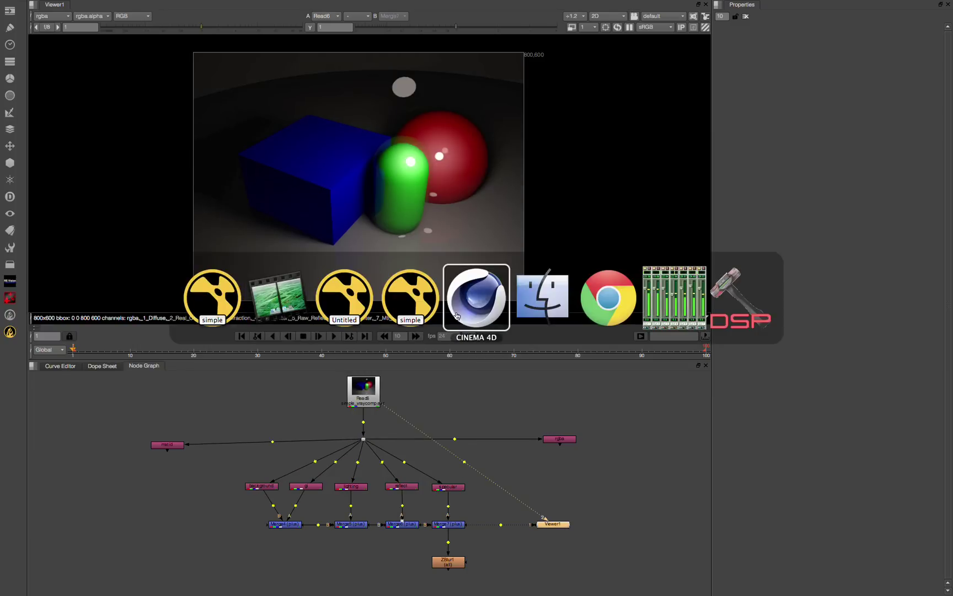
pyautogui.click(456, 315)
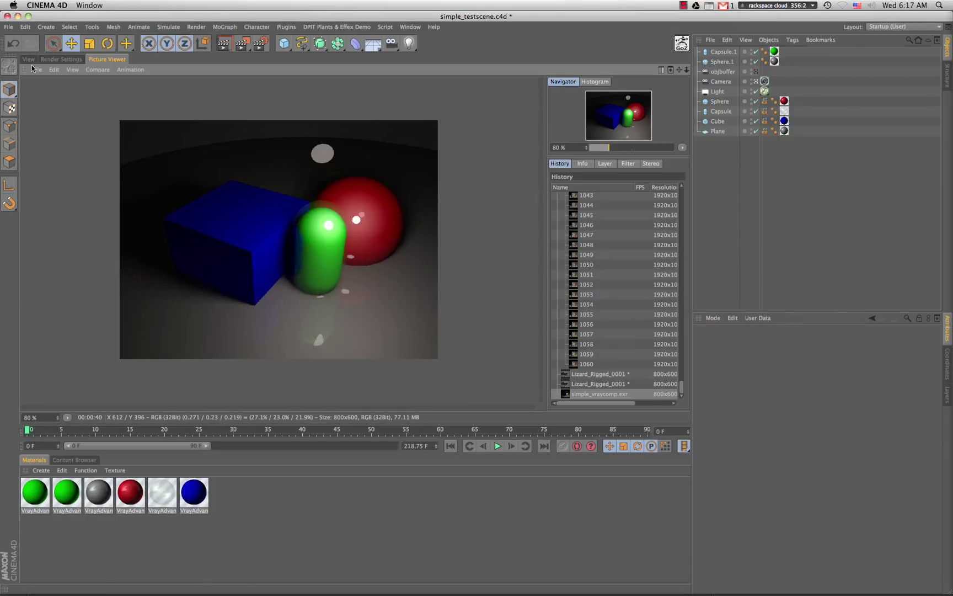
pyautogui.click(28, 60)
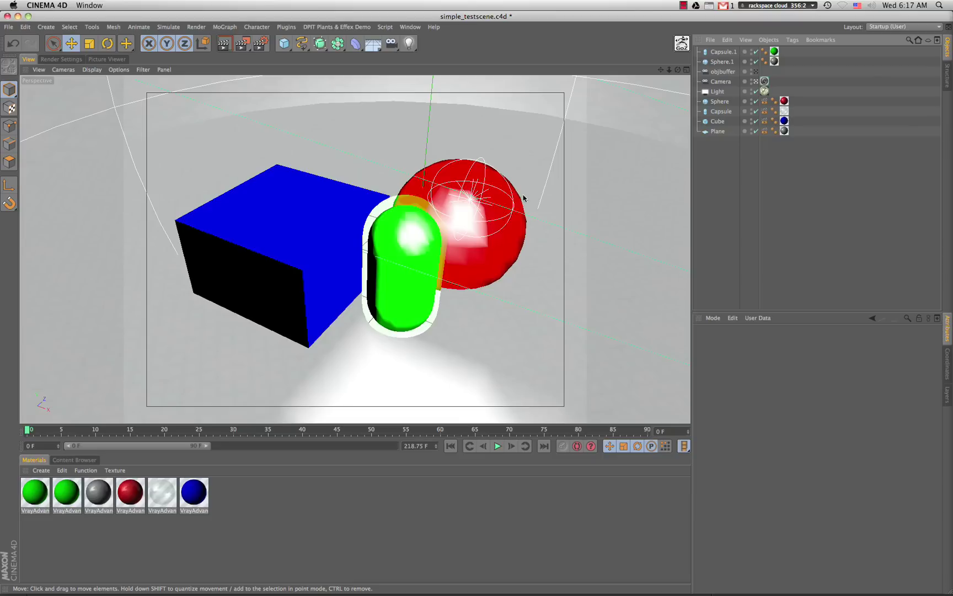
# Step: Run Plugins > AutoID so the cube, sphere and capsule materials each get a unique ID
pyautogui.click(346, 561)
pyautogui.click(319, 27)
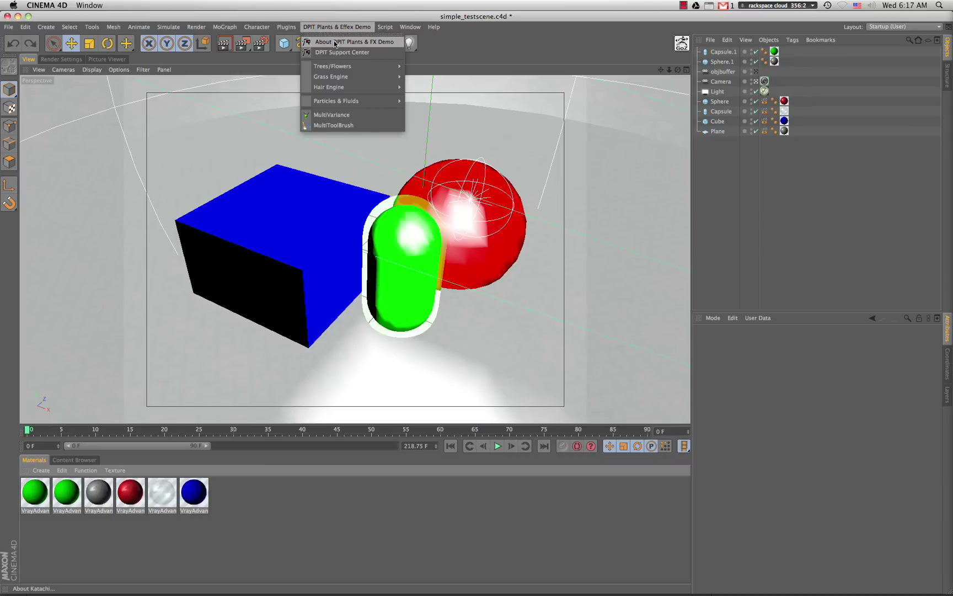
pyautogui.moveTo(319, 75)
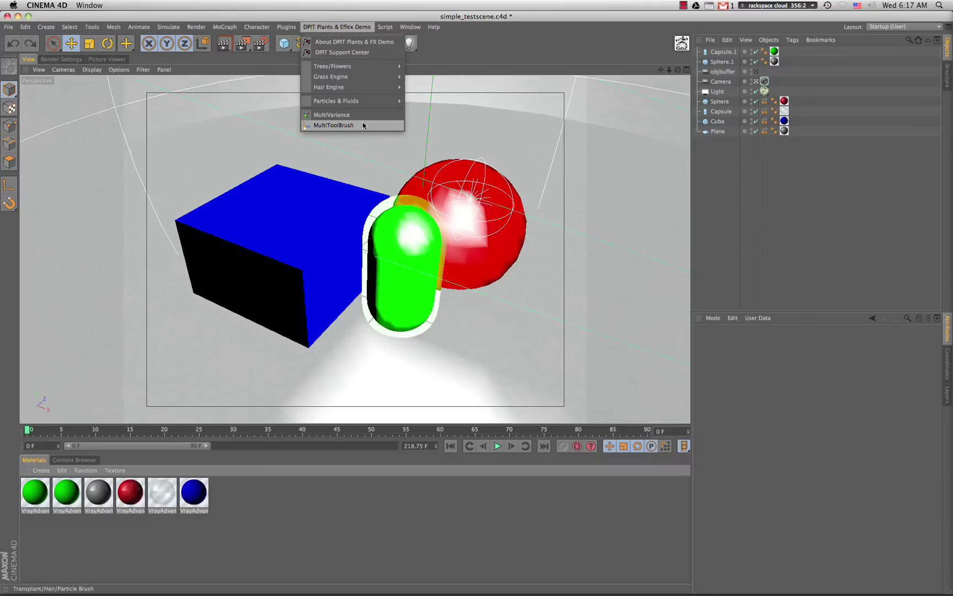
pyautogui.moveTo(287, 27)
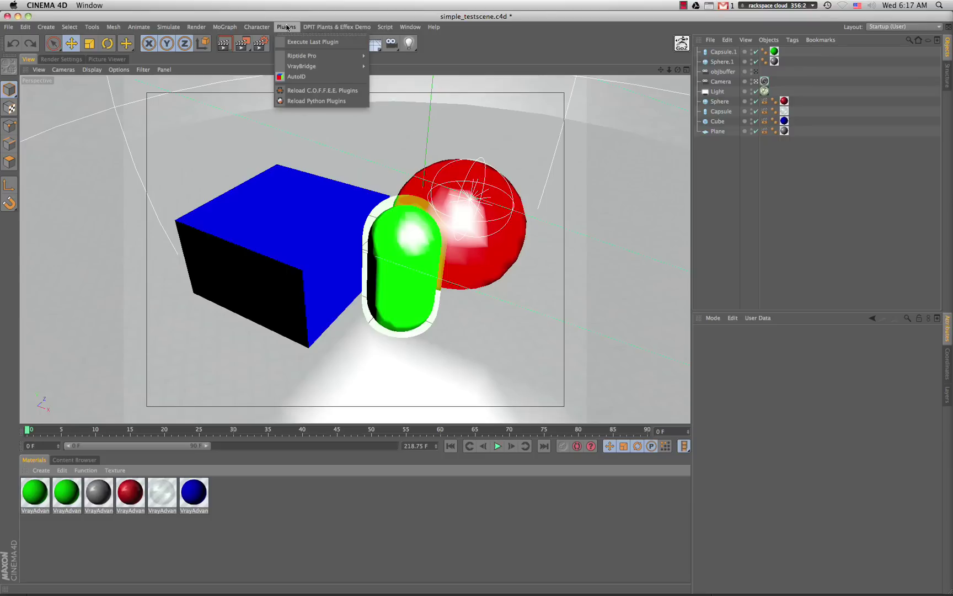
pyautogui.click(309, 76)
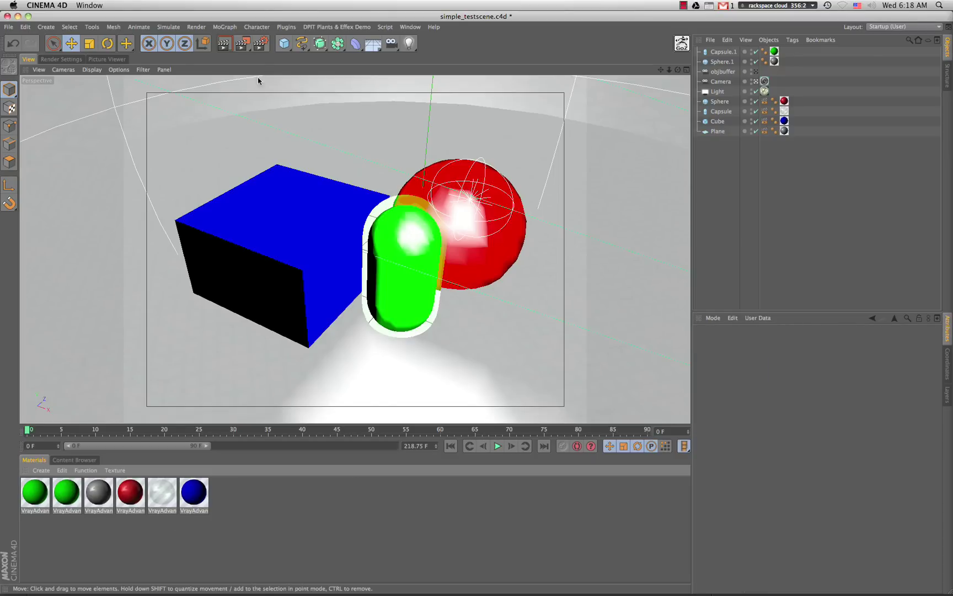
# Step: Open VrayBridge MultiPass render settings and scroll through the enabled buffers to confirm MaterialID
pyautogui.click(261, 47)
pyautogui.click(278, 102)
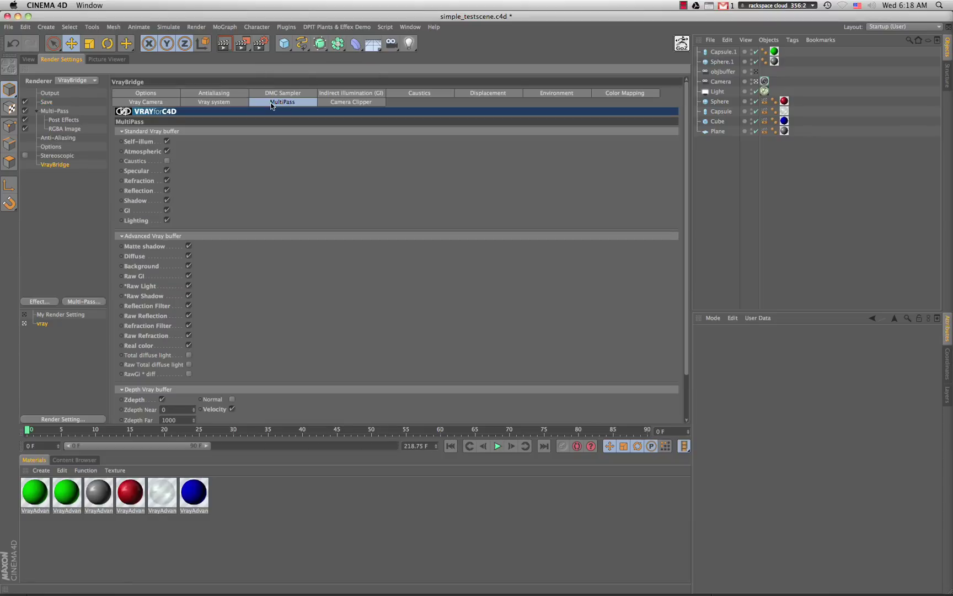
pyautogui.scroll(-3, 387, 237)
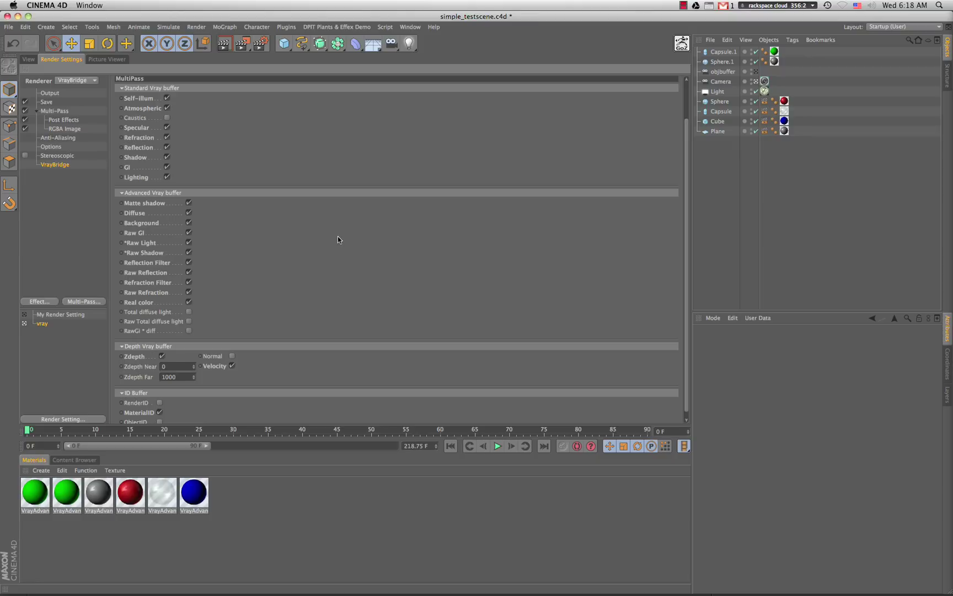
pyautogui.scroll(3, 271, 192)
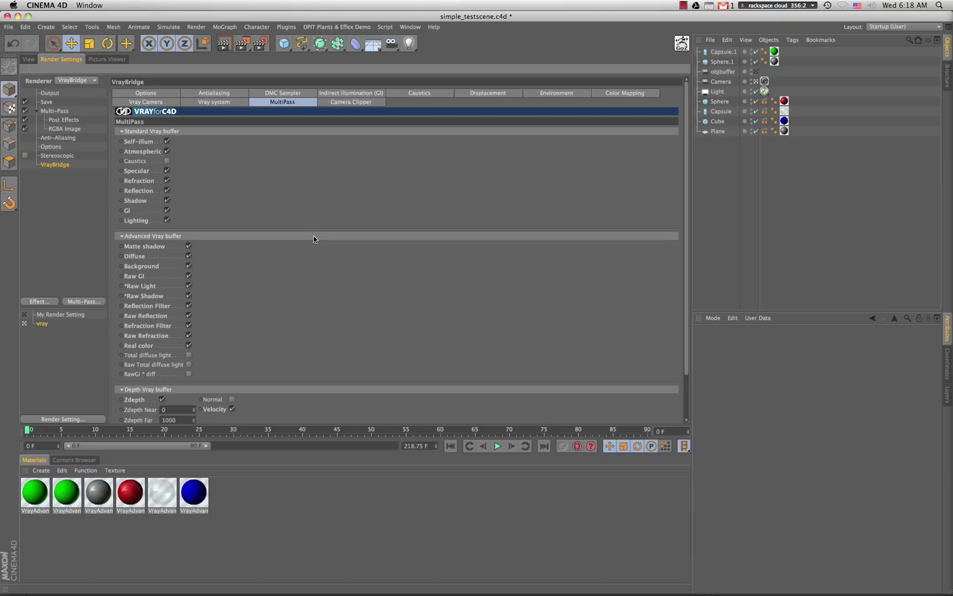
pyautogui.scroll(-3, 300, 243)
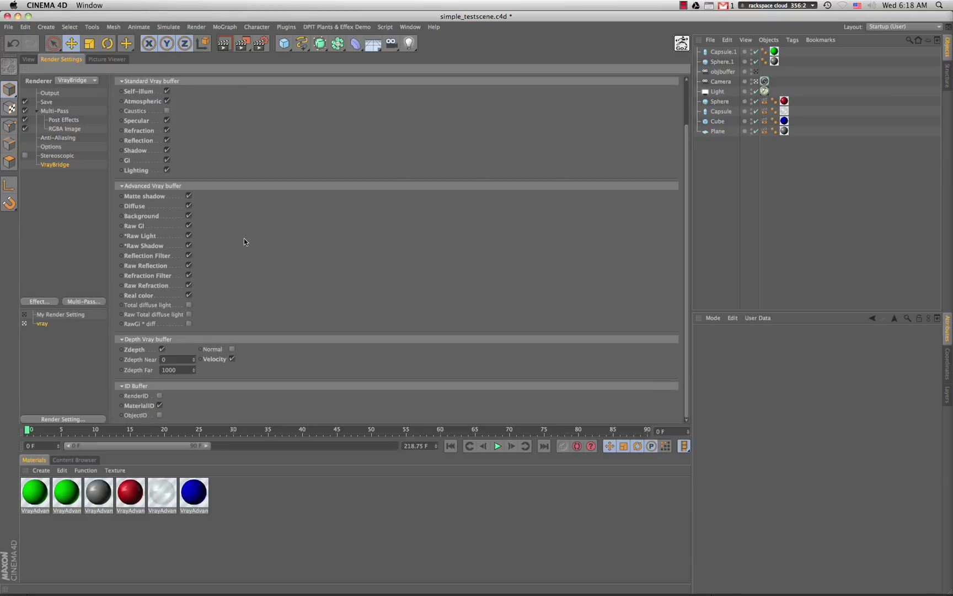
pyautogui.scroll(3, 244, 237)
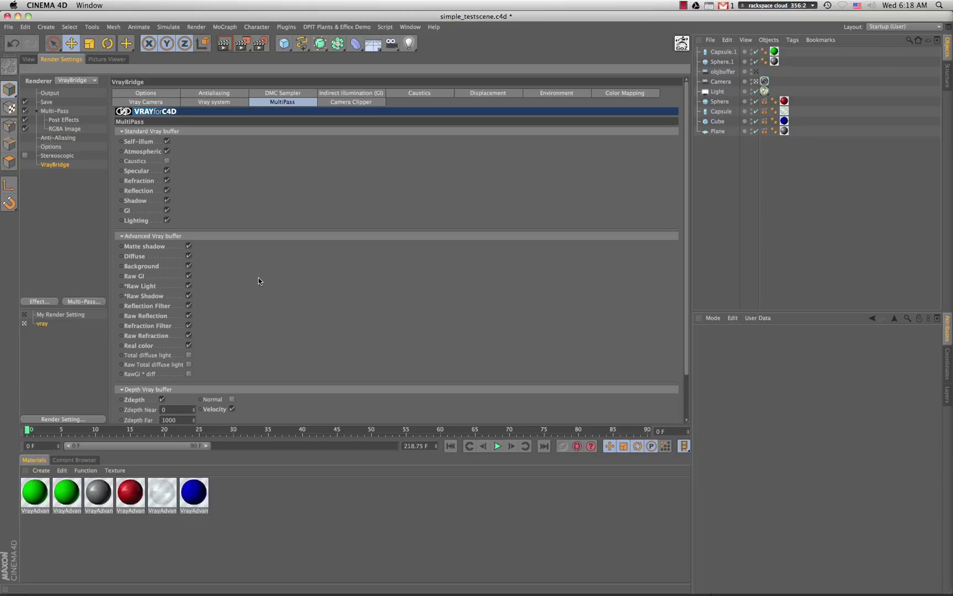
pyautogui.scroll(-3, 261, 277)
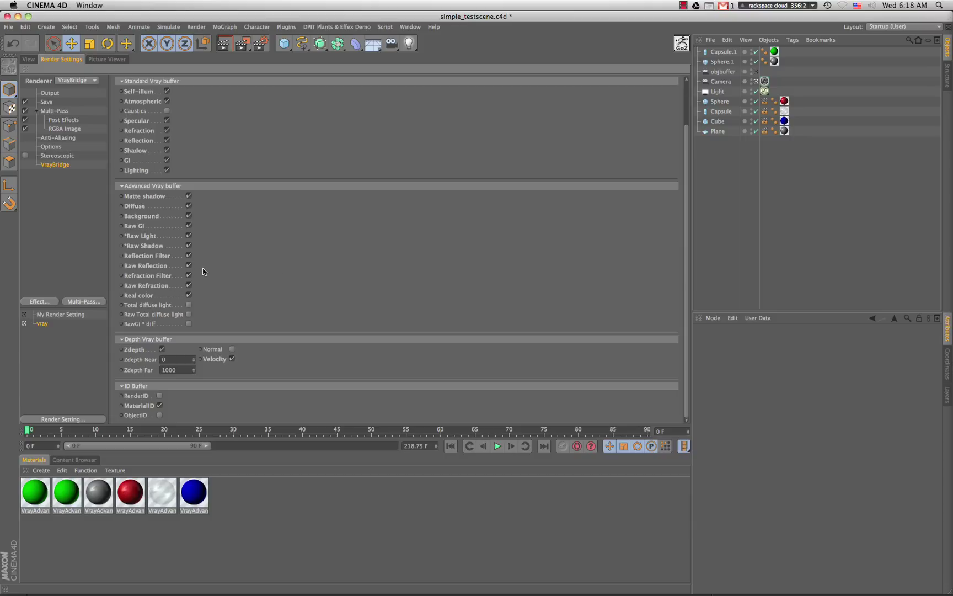
pyautogui.scroll(3, 203, 268)
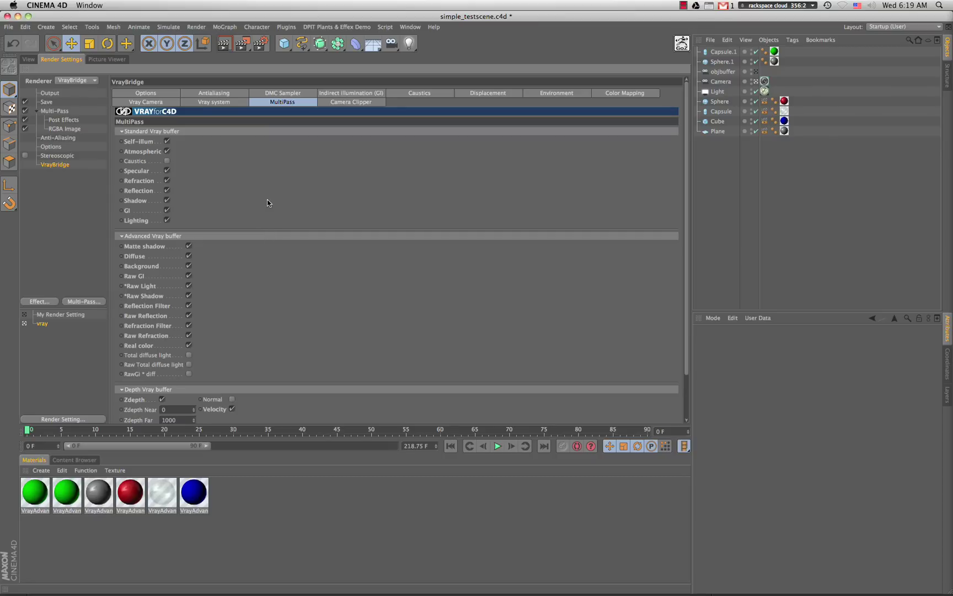
pyautogui.scroll(-3, 265, 224)
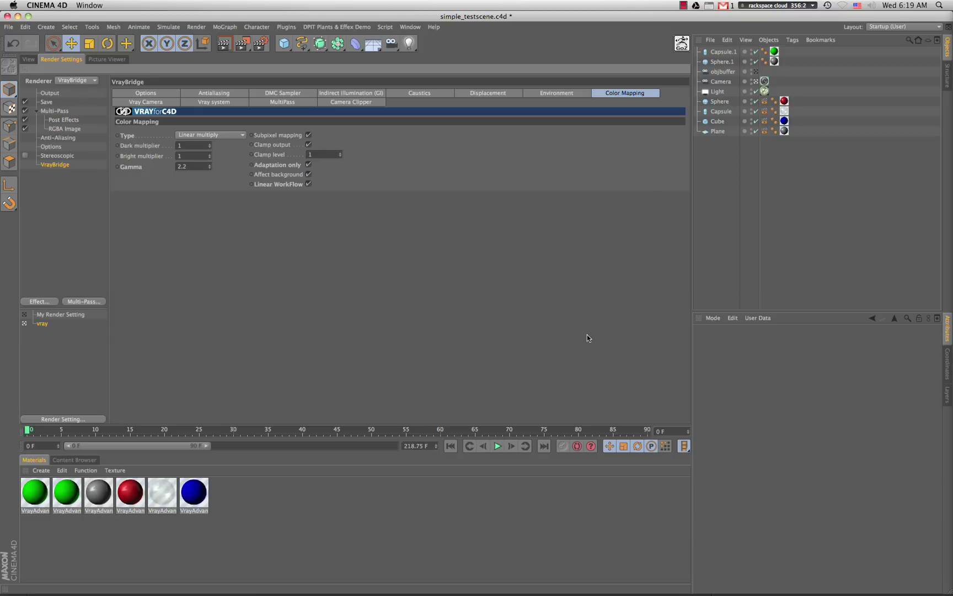
# Step: Keep Color Mapping at Linear multiply and check the Dark multiplier value
pyautogui.click(191, 135)
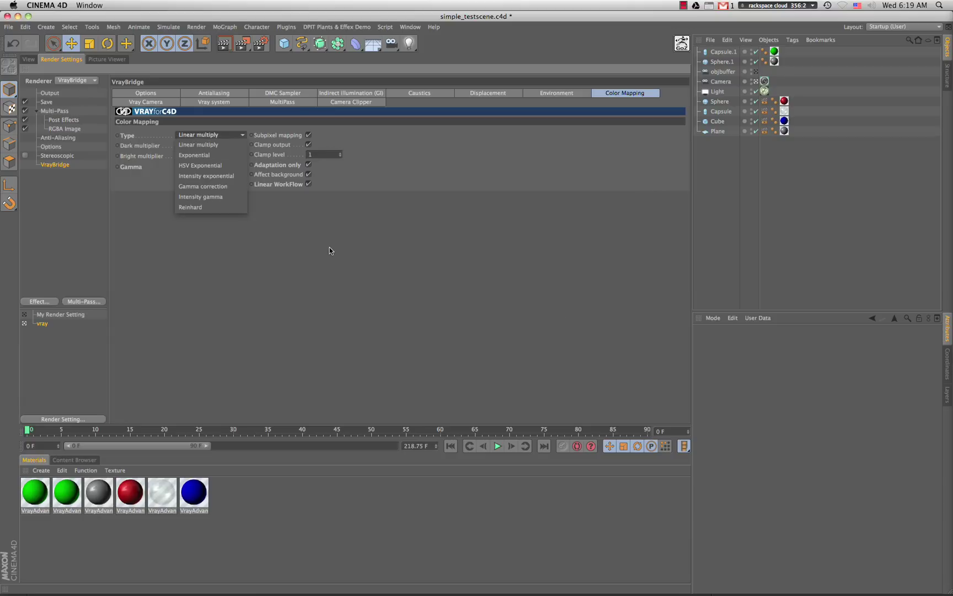
pyautogui.click(329, 247)
pyautogui.doubleClick(186, 145)
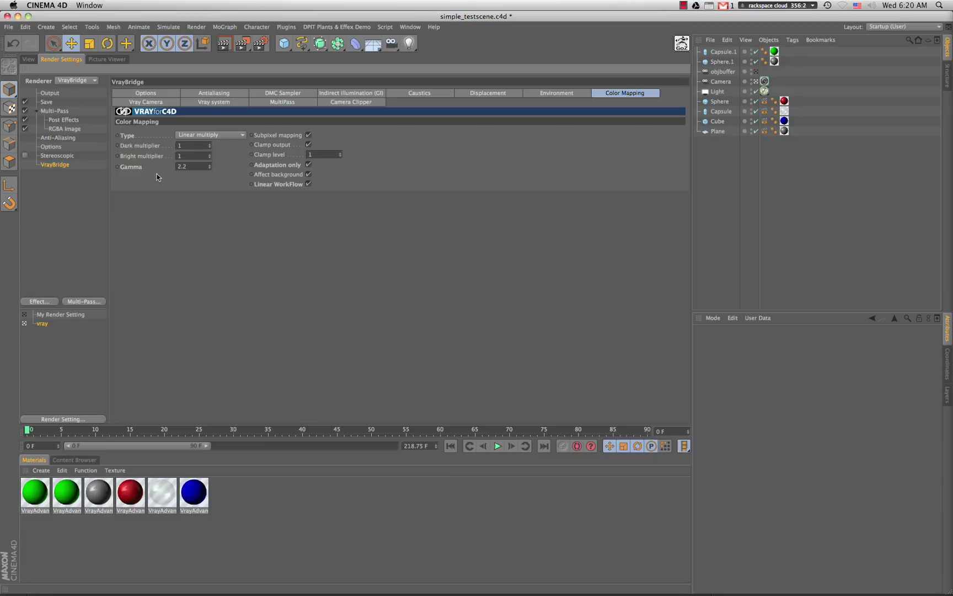
# Step: Step through the DMC Sampler, Antialiasing, Options, GI and Caustics pages, ending on Displacement
pyautogui.click(264, 93)
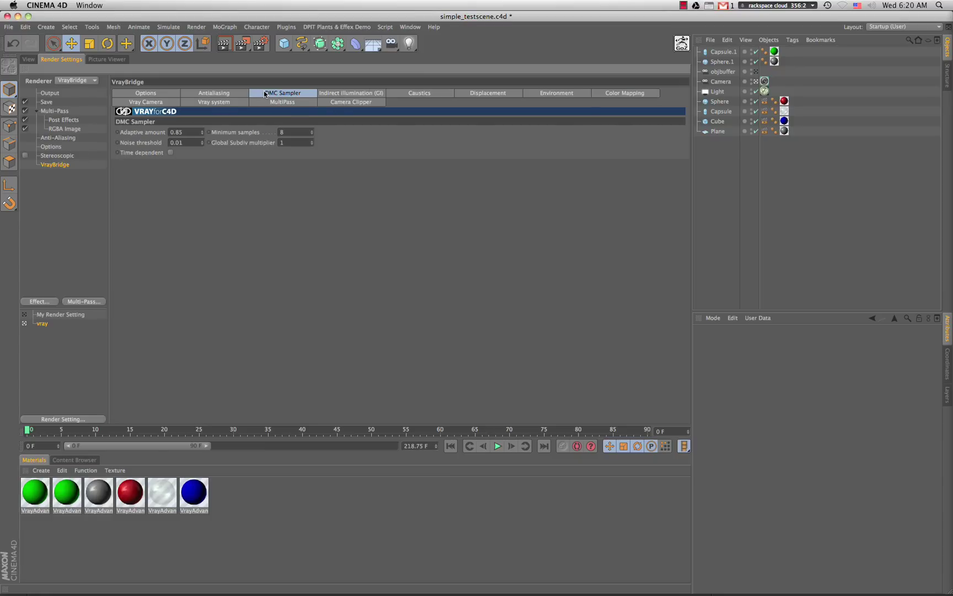
pyautogui.click(234, 95)
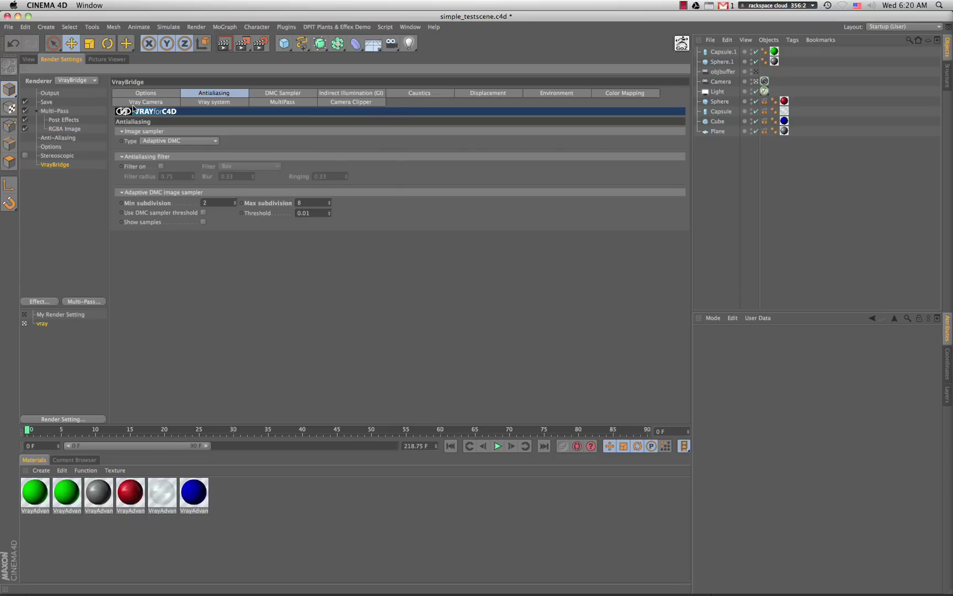
pyautogui.click(146, 93)
pyautogui.click(213, 94)
pyautogui.click(270, 94)
pyautogui.click(348, 94)
pyautogui.click(426, 98)
pyautogui.click(508, 95)
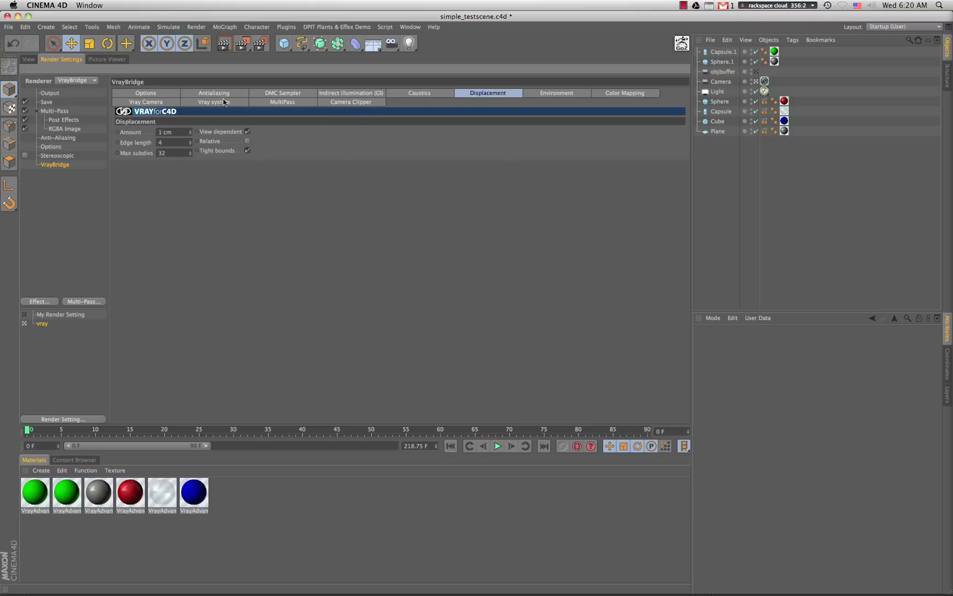
# Step: Inspect the Save page's multi-pass OpenEXR Zip compression options, then cancel without changes
pyautogui.click(46, 102)
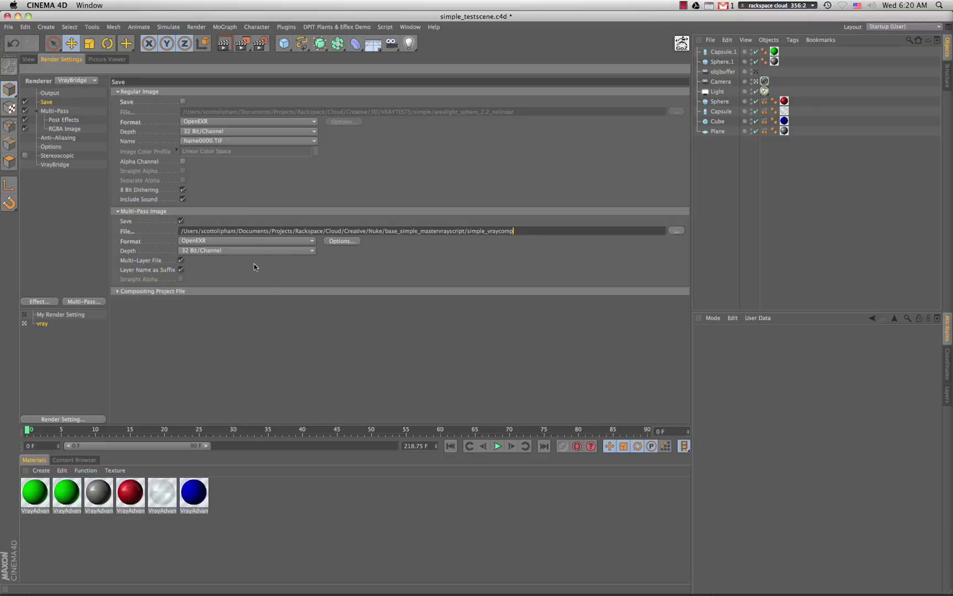
pyautogui.click(341, 241)
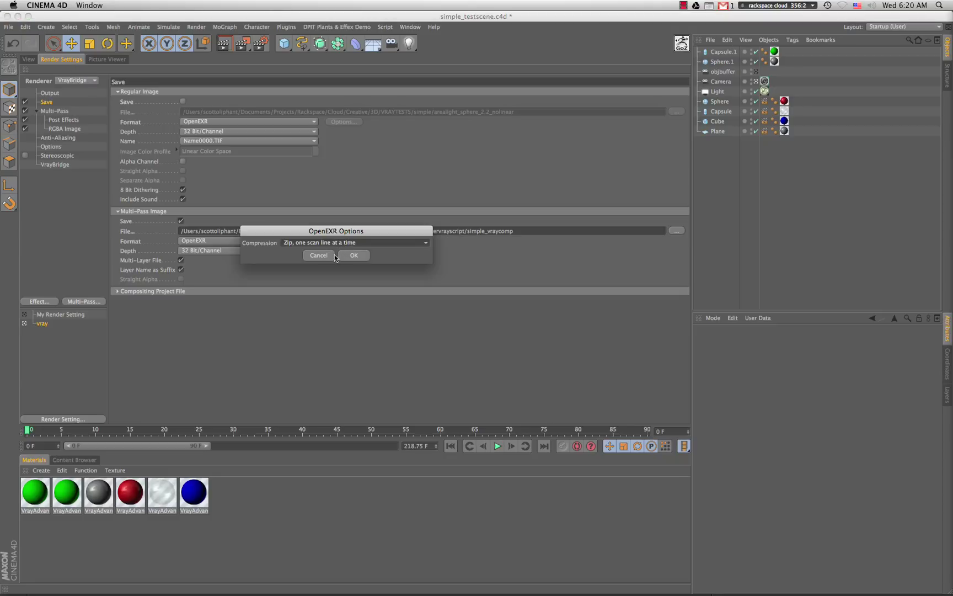
pyautogui.click(331, 255)
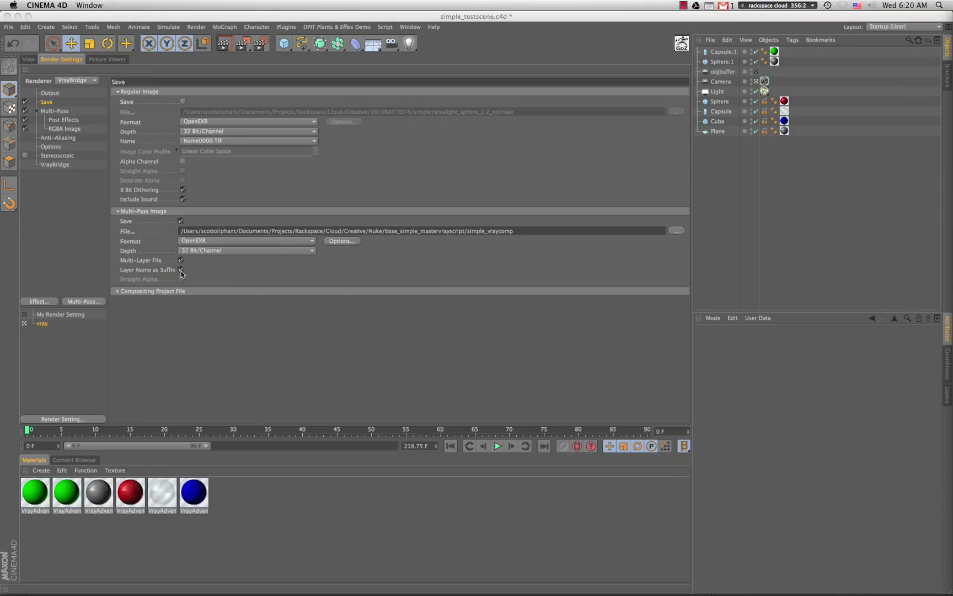
# Step: Start a new script and read in simple_vraycomp.exr as Read1
pyautogui.click(77, 7)
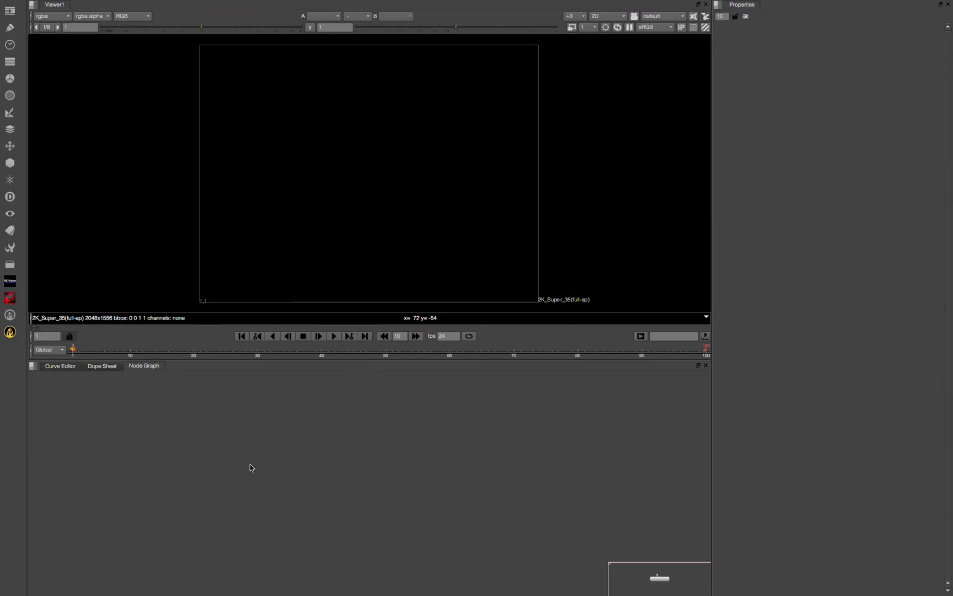
pyautogui.press('r')
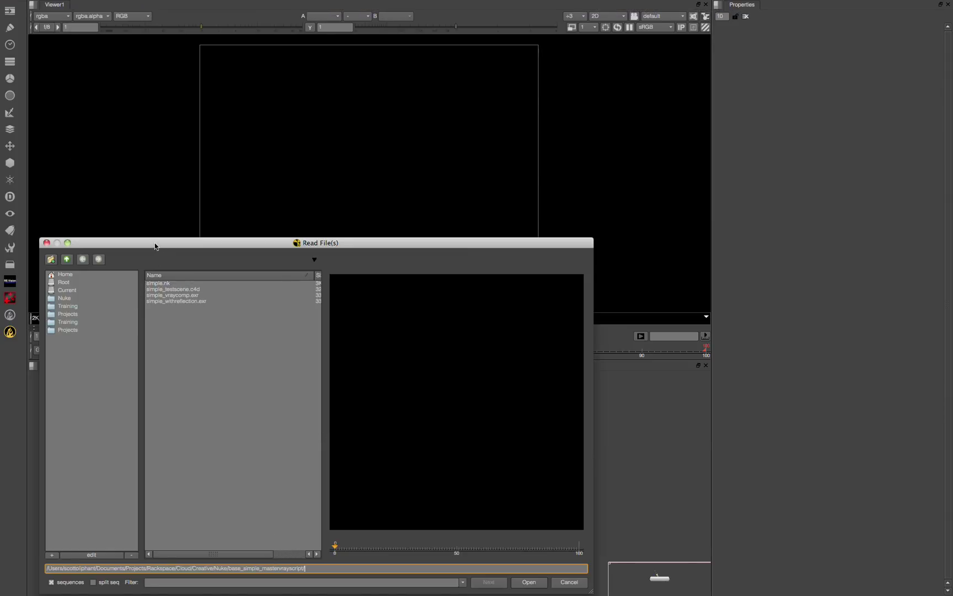
pyautogui.moveTo(155, 246); pyautogui.dragTo(440, 169)
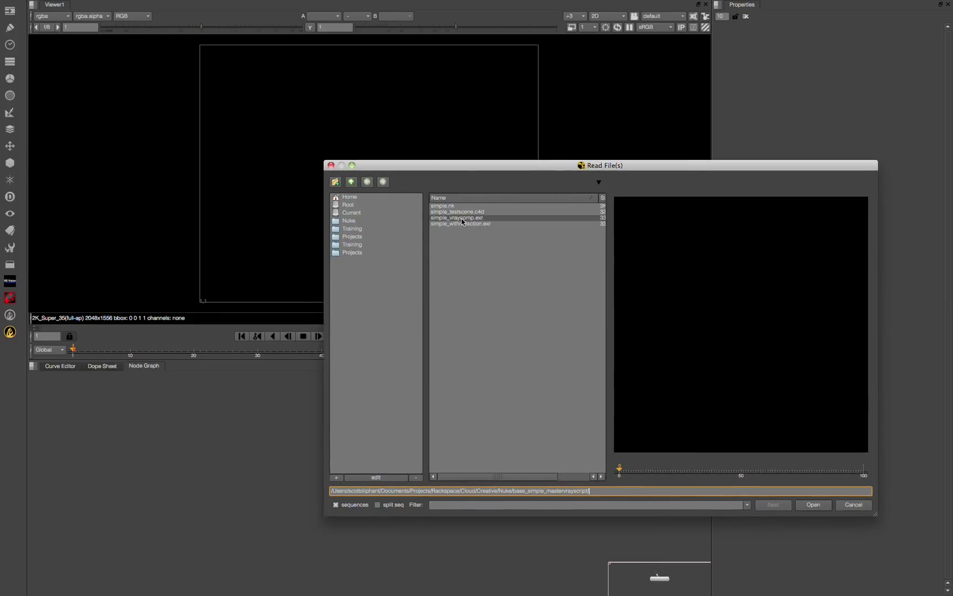
pyautogui.click(442, 218)
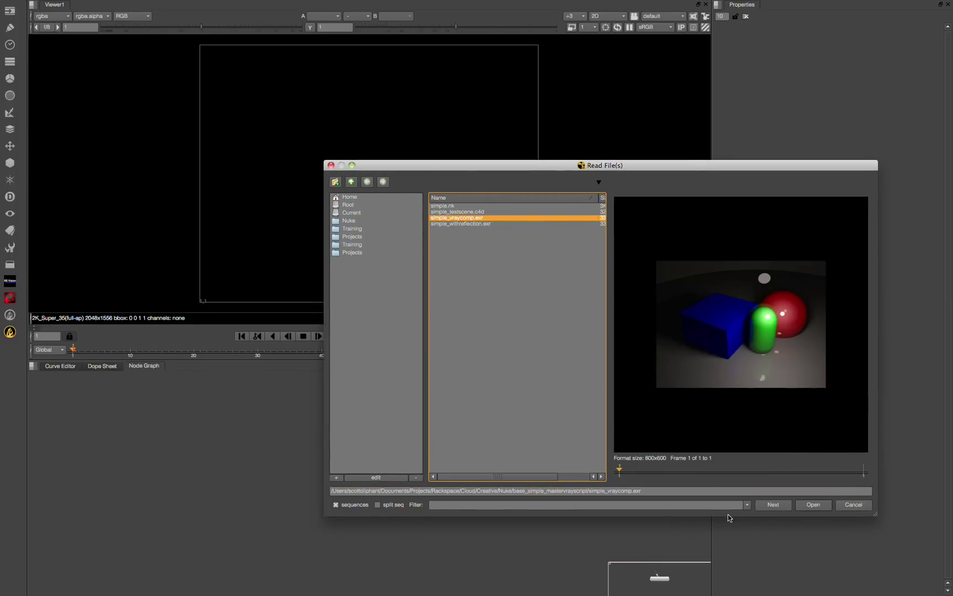
pyautogui.click(812, 505)
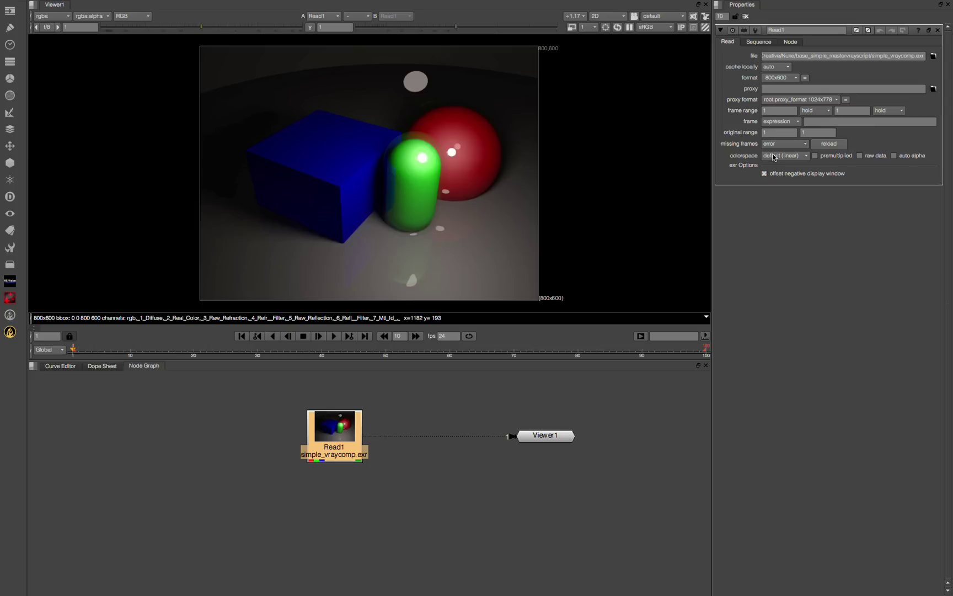
# Step: Try sRGB and linear colorspaces on Read1, then leave it at default (linear)
pyautogui.click(784, 157)
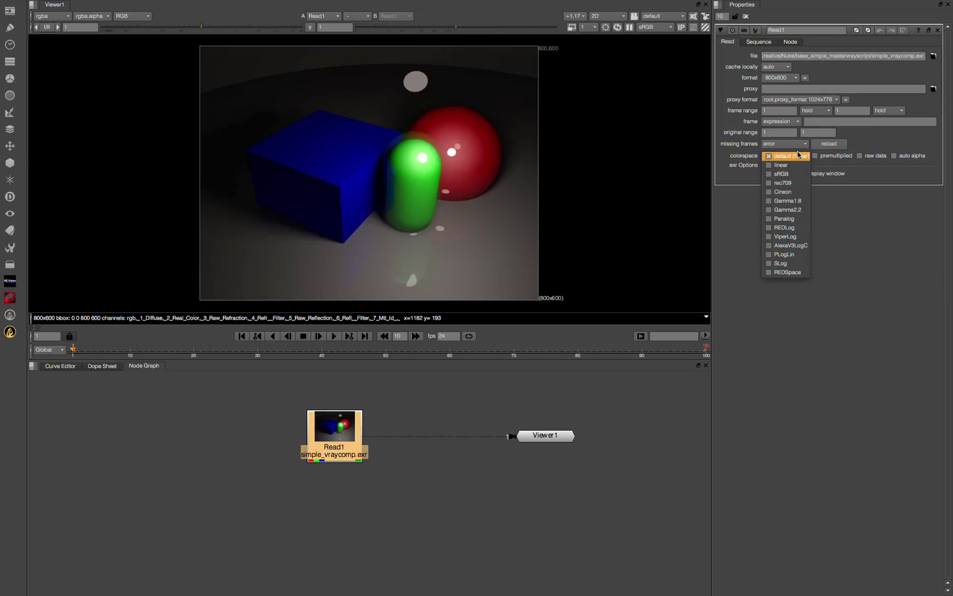
pyautogui.click(780, 174)
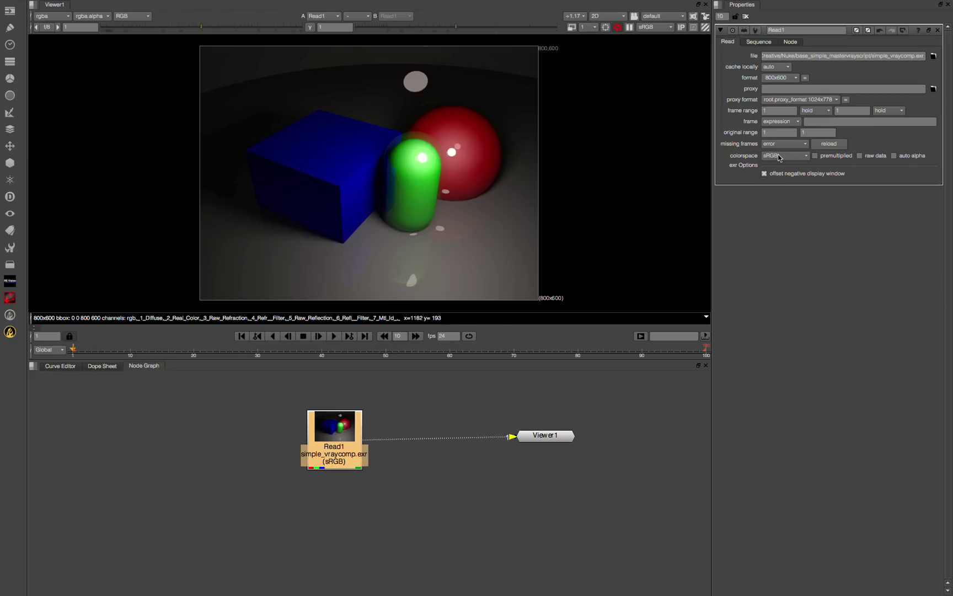
pyautogui.click(780, 157)
pyautogui.click(777, 141)
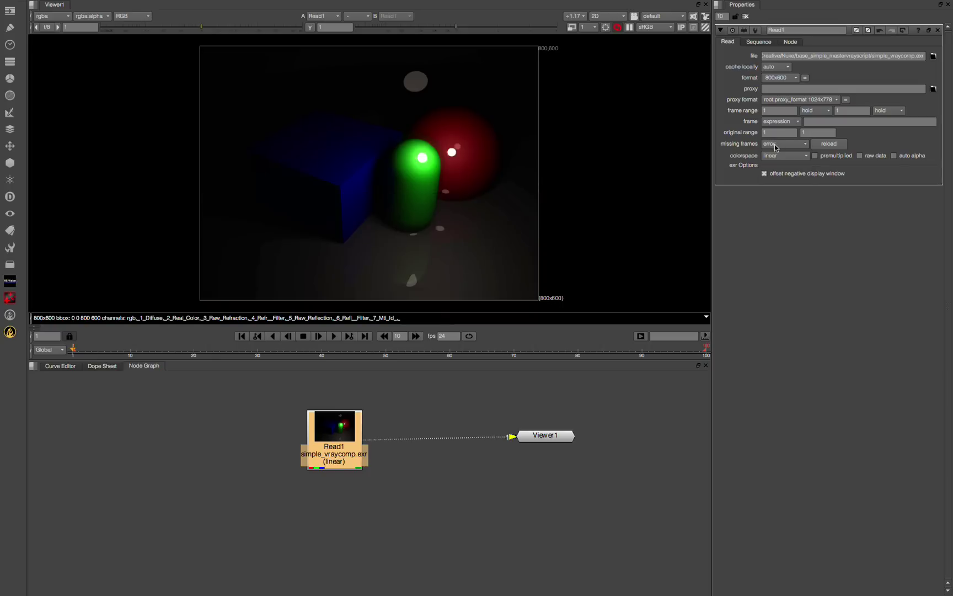
pyautogui.click(776, 156)
pyautogui.click(779, 145)
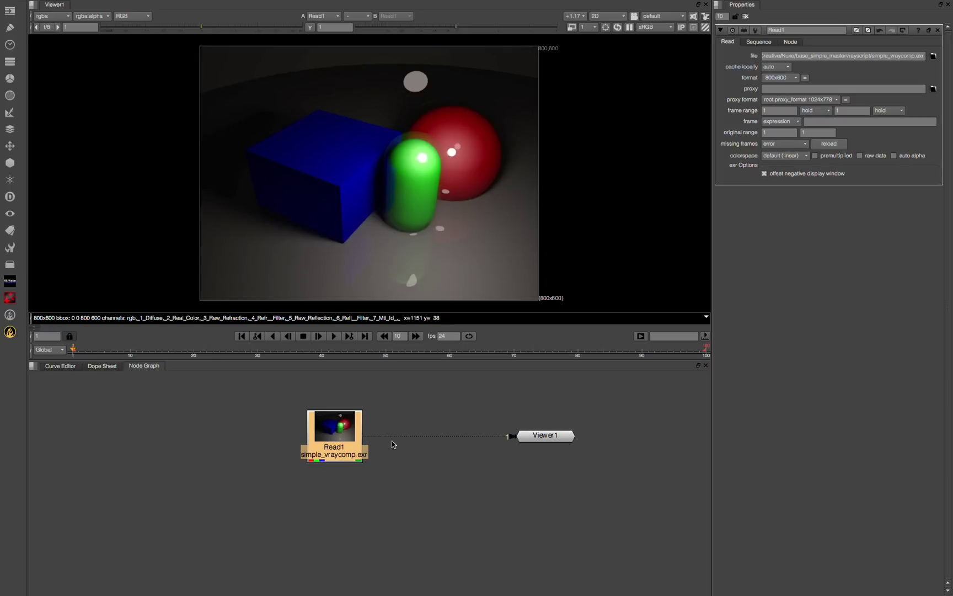
pyautogui.moveTo(348, 450); pyautogui.dragTo(354, 450)
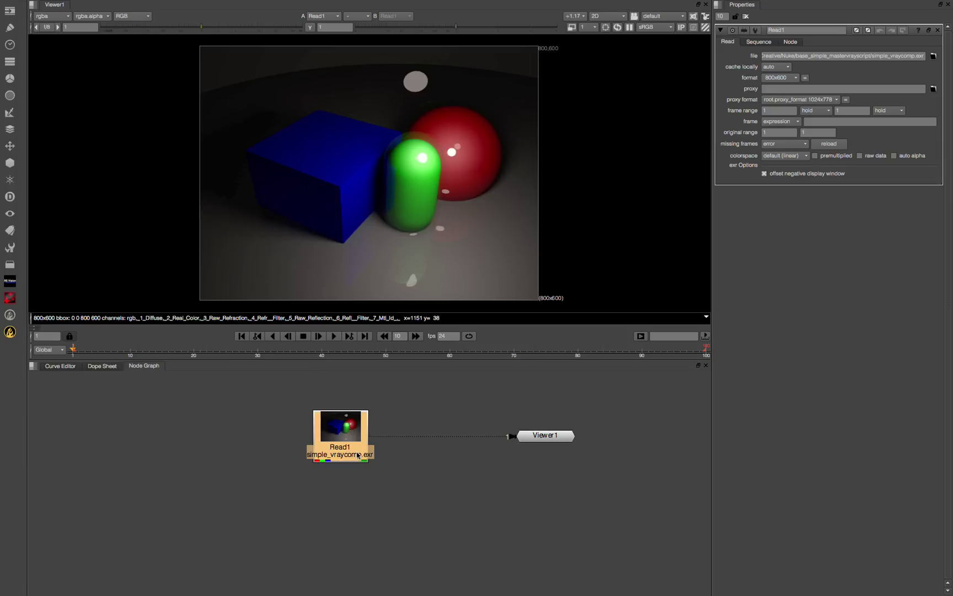
# Step: Add a Shuffle node under Read1, fed through a Dot placed just below the read
pyautogui.write('nshu')
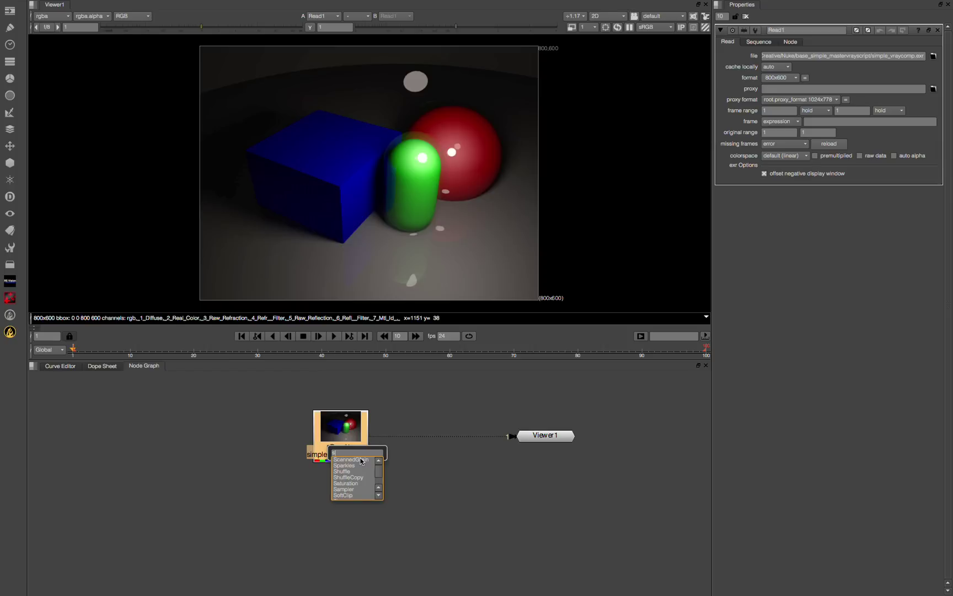
pyautogui.press('Return')
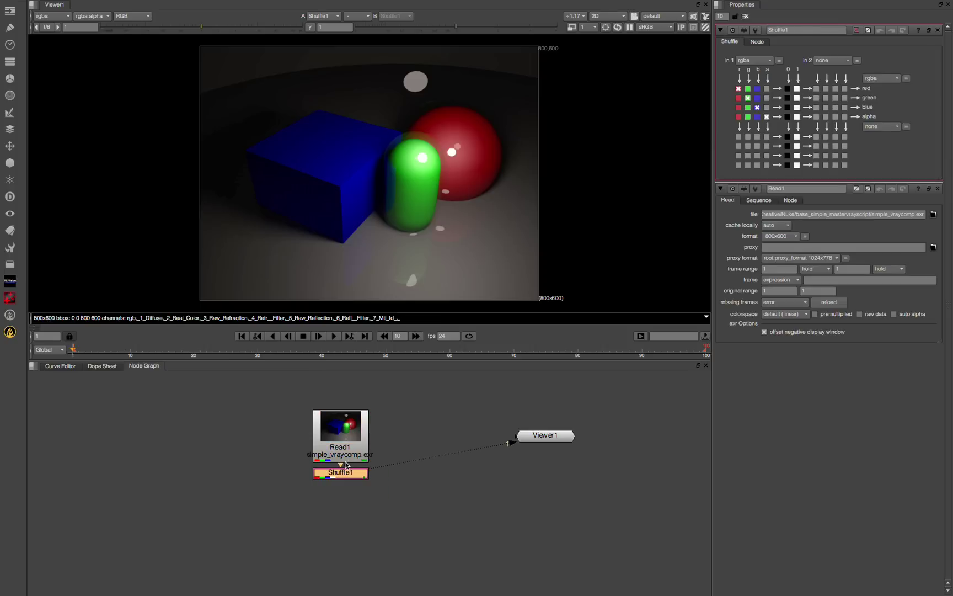
pyautogui.moveTo(345, 469); pyautogui.dragTo(241, 511)
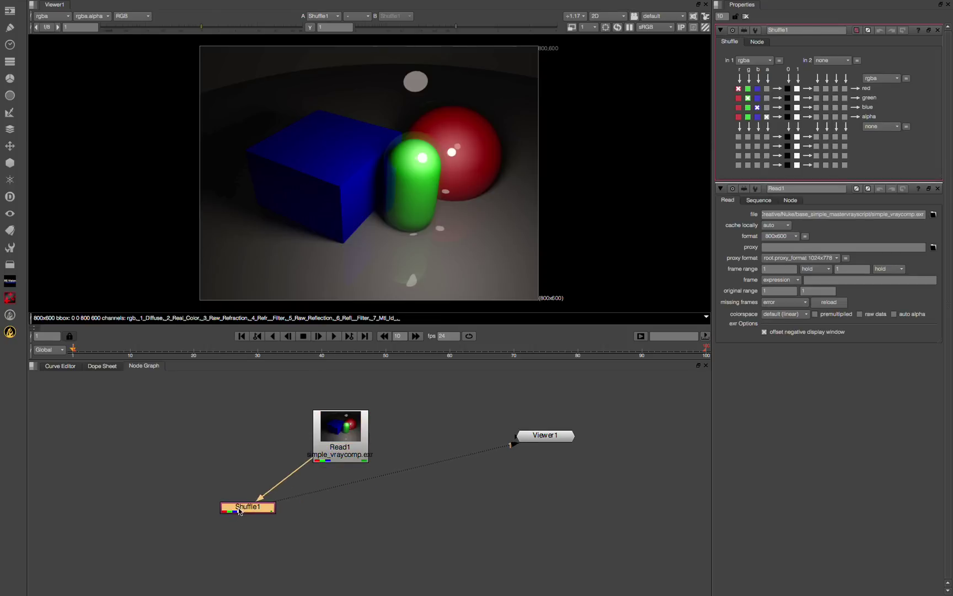
pyautogui.keyDown('ctrl'); pyautogui.moveTo(287, 482); pyautogui.dragTo(341, 486); pyautogui.keyUp('ctrl')
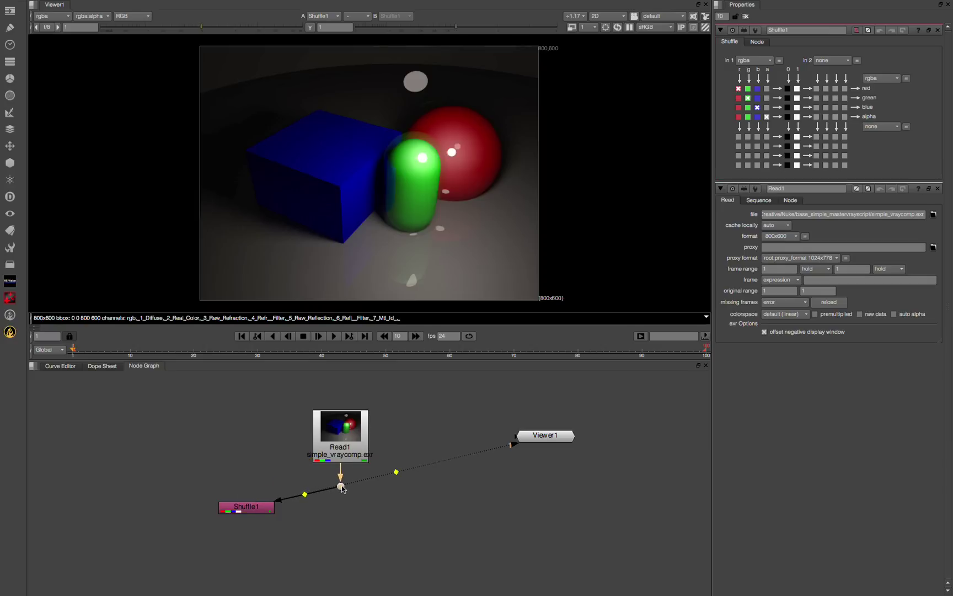
pyautogui.moveTo(248, 510); pyautogui.dragTo(241, 516)
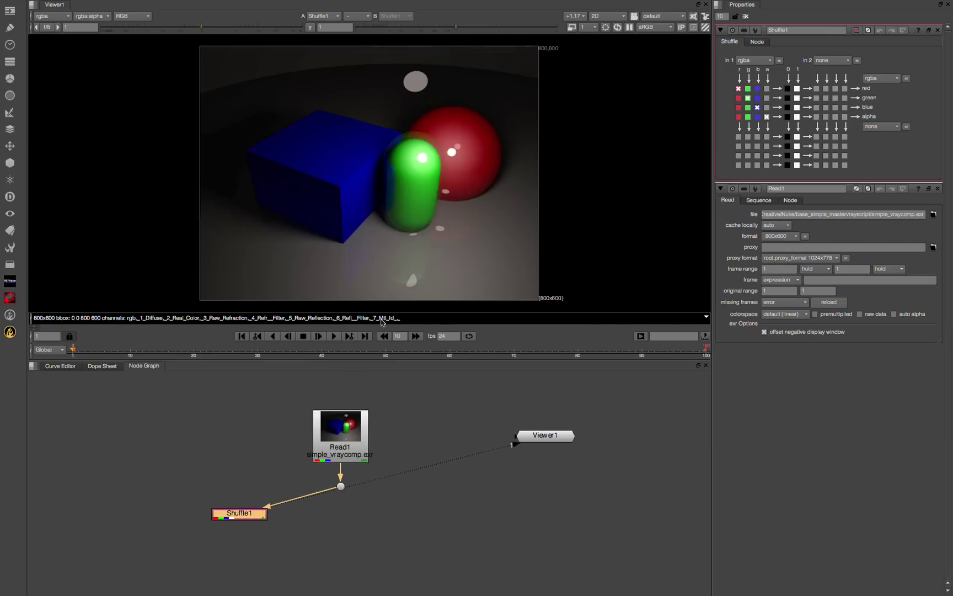
# Step: Set Shuffle1 to the ___GI layer and Shuffle2 to ___Lighting, viewing each result
pyautogui.click(750, 63)
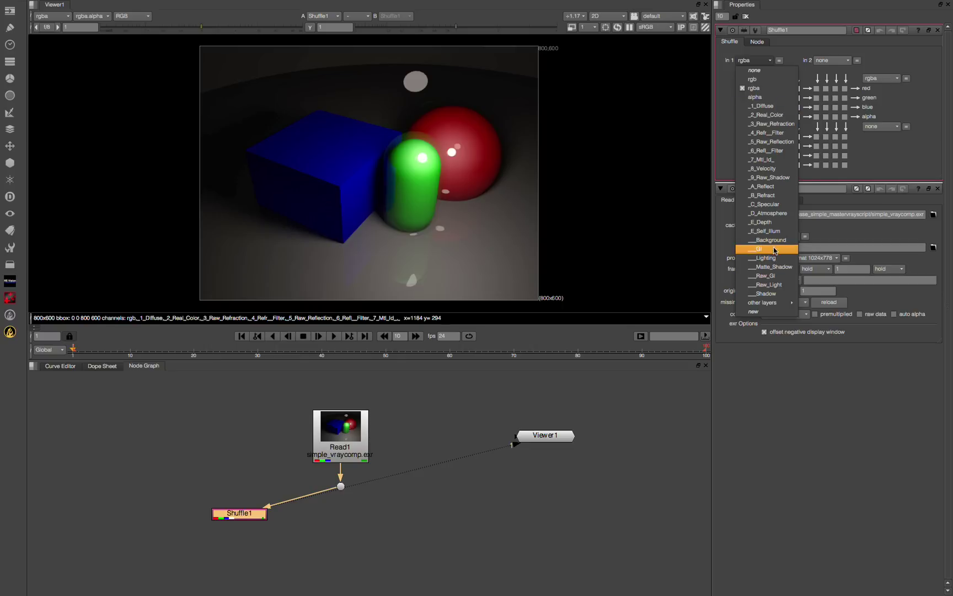
pyautogui.click(774, 249)
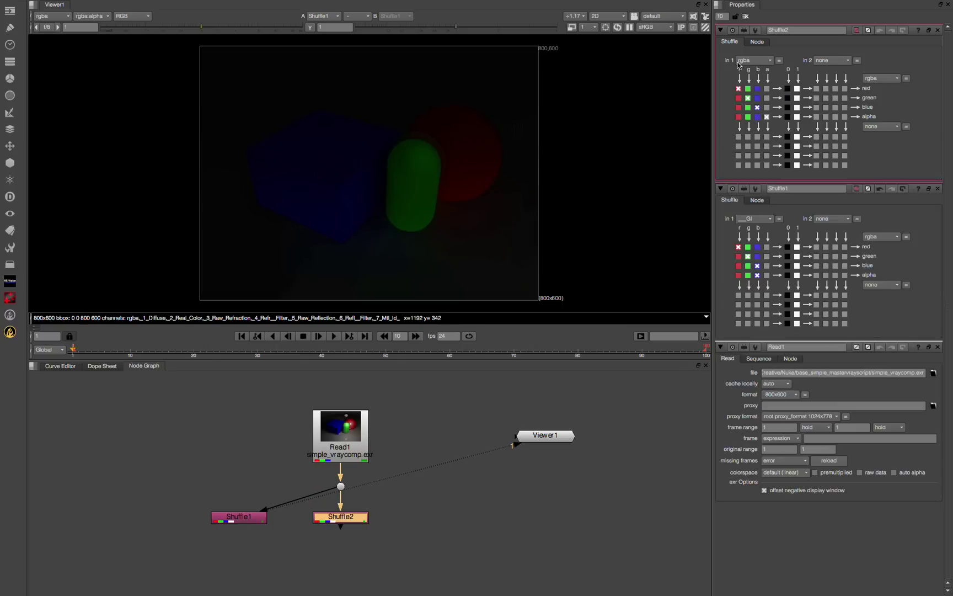
pyautogui.click(745, 61)
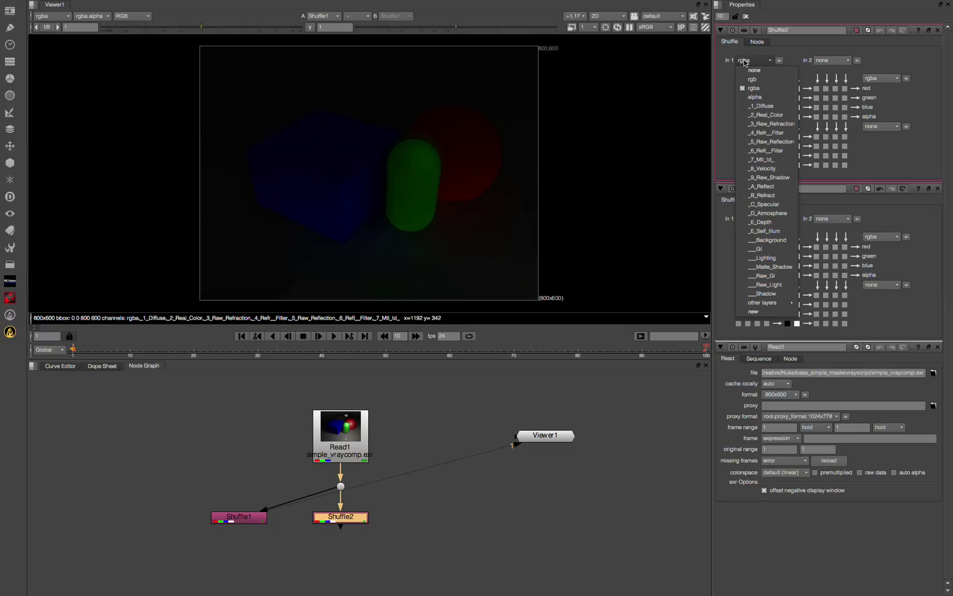
pyautogui.click(764, 258)
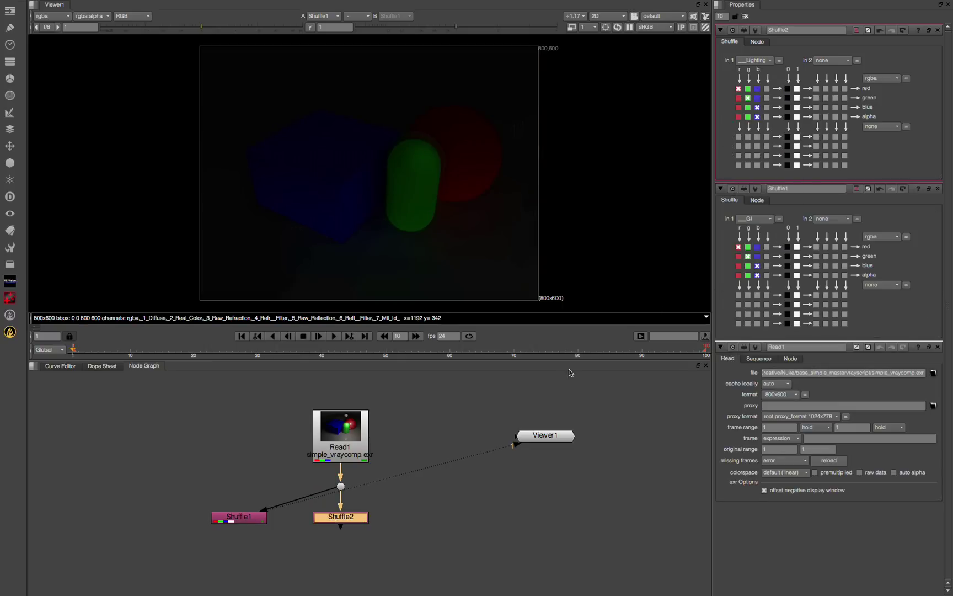
pyautogui.press('2')
pyautogui.click(252, 520)
pyautogui.press('1')
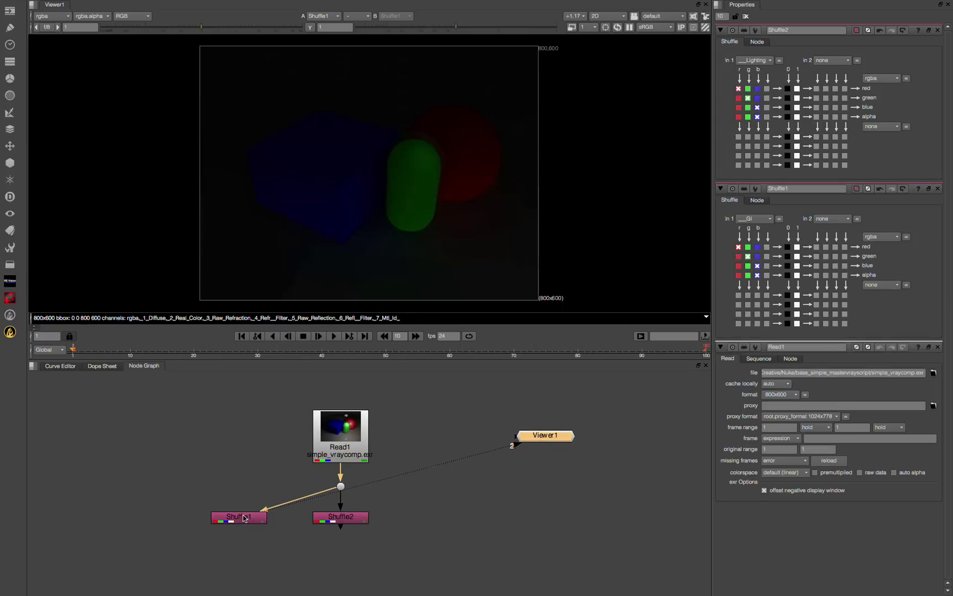
pyautogui.doubleClick(248, 517)
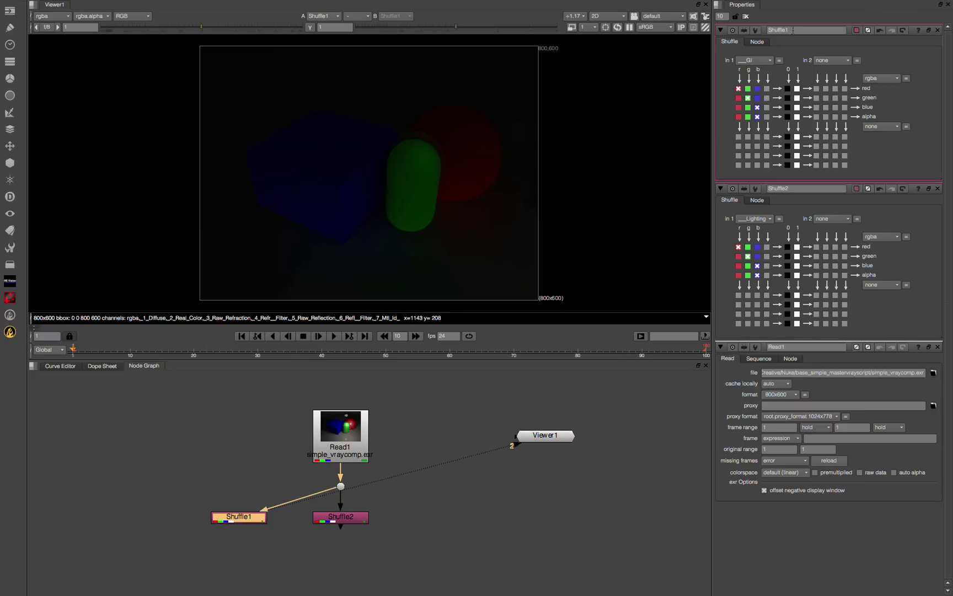
# Step: Rename Shuffle1 to gi, then remove an accidentally created Reflection node
pyautogui.write('gi')
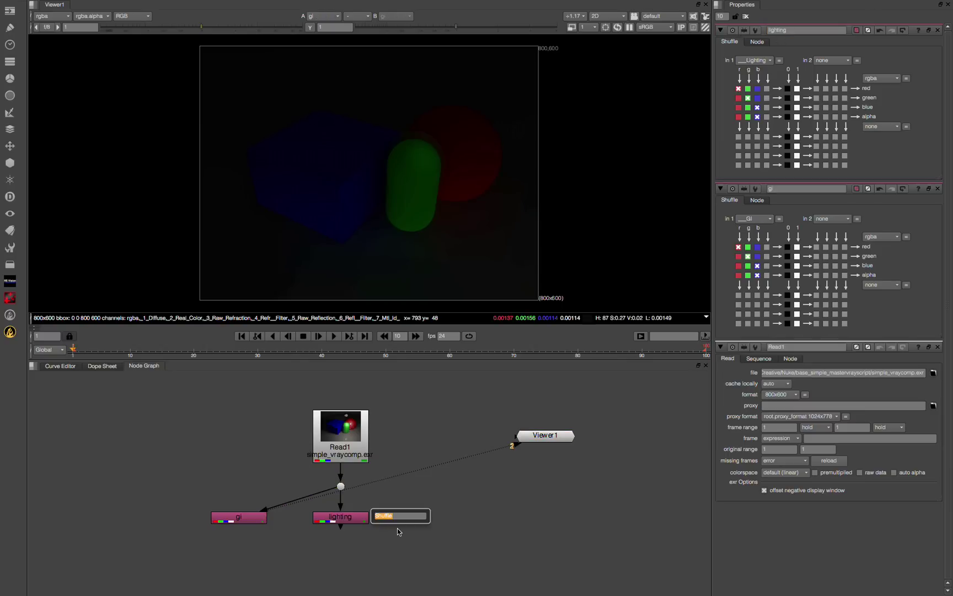
pyautogui.write('refl')
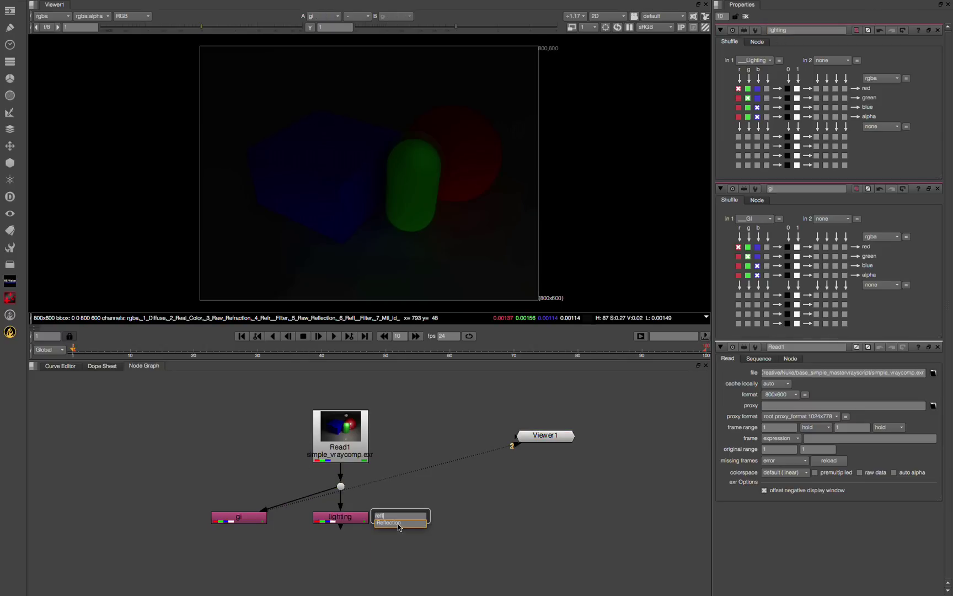
pyautogui.press('Return')
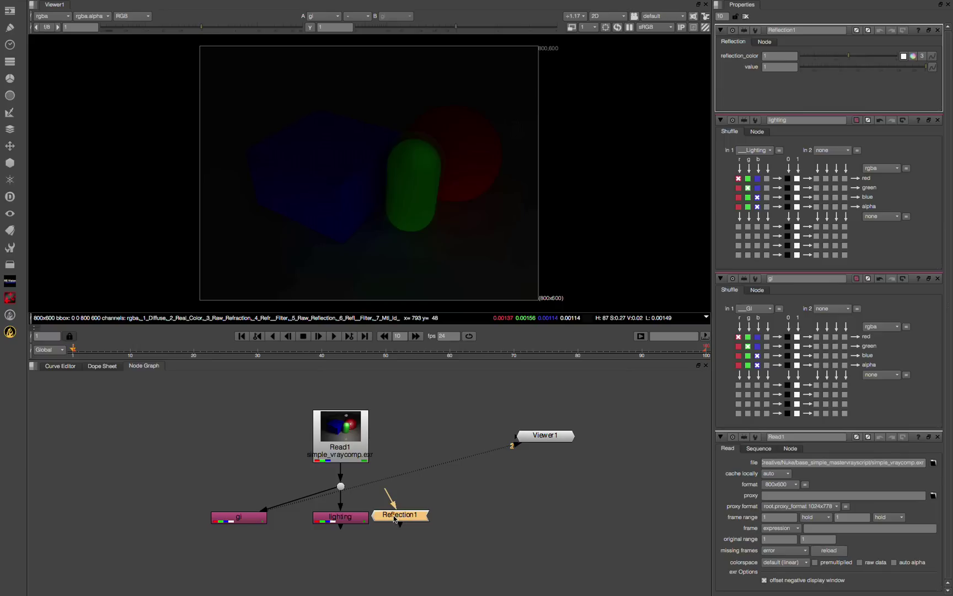
pyautogui.moveTo(395, 518); pyautogui.dragTo(403, 524)
pyautogui.press('Delete')
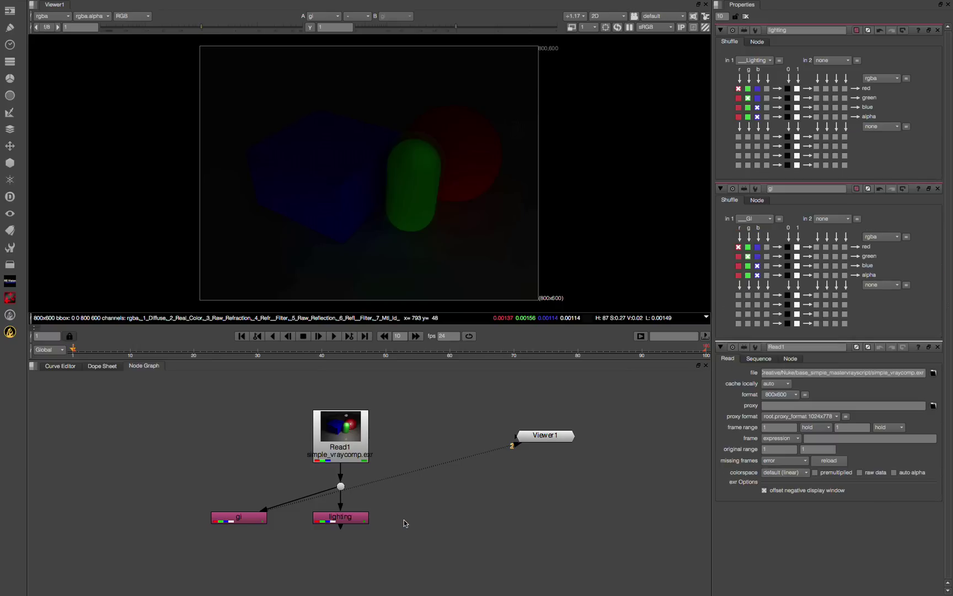
# Step: Add Shuffles pulling _A_Reflect and _C_Specular, named reflection and specular
pyautogui.press('Tab')
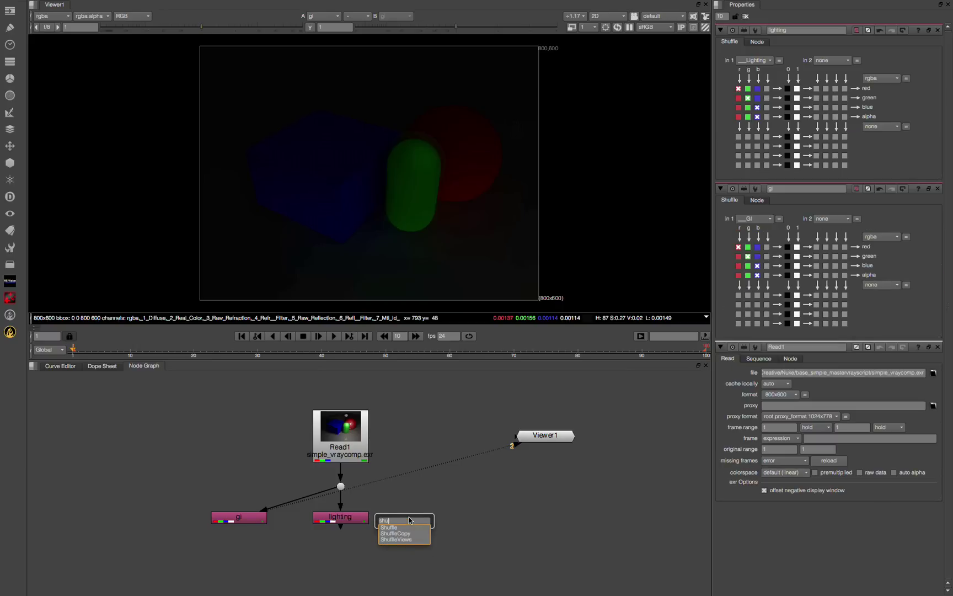
pyautogui.press('Escape')
pyautogui.hotkey('shift', 'h')
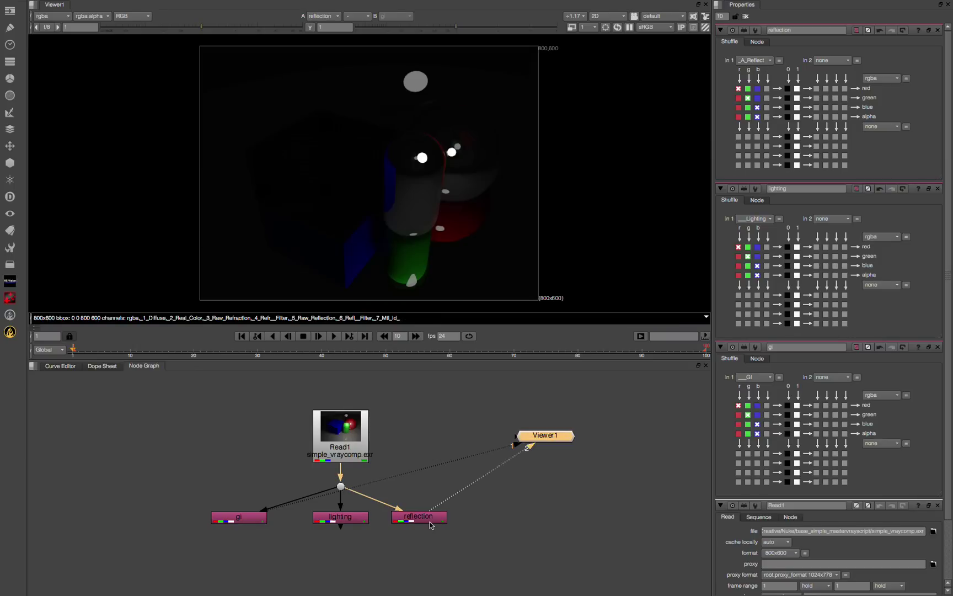
pyautogui.click(431, 522)
pyautogui.click(494, 525)
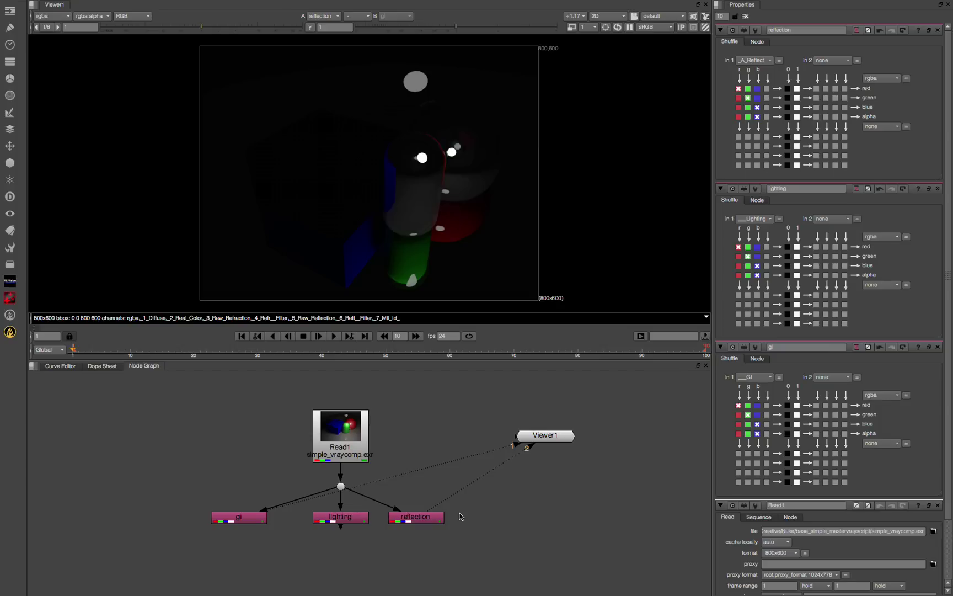
pyautogui.press('Tab')
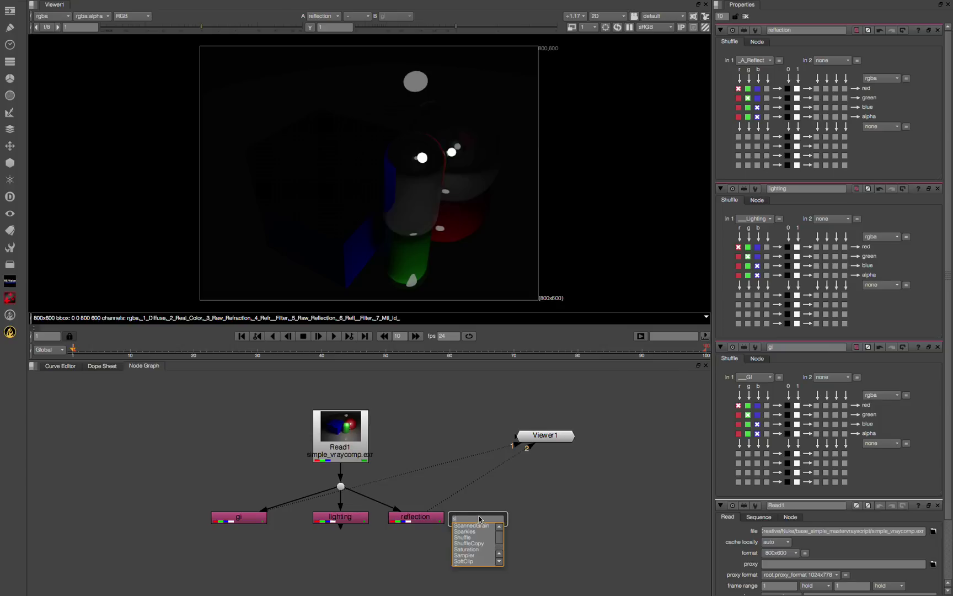
pyautogui.press('Return')
pyautogui.press('2')
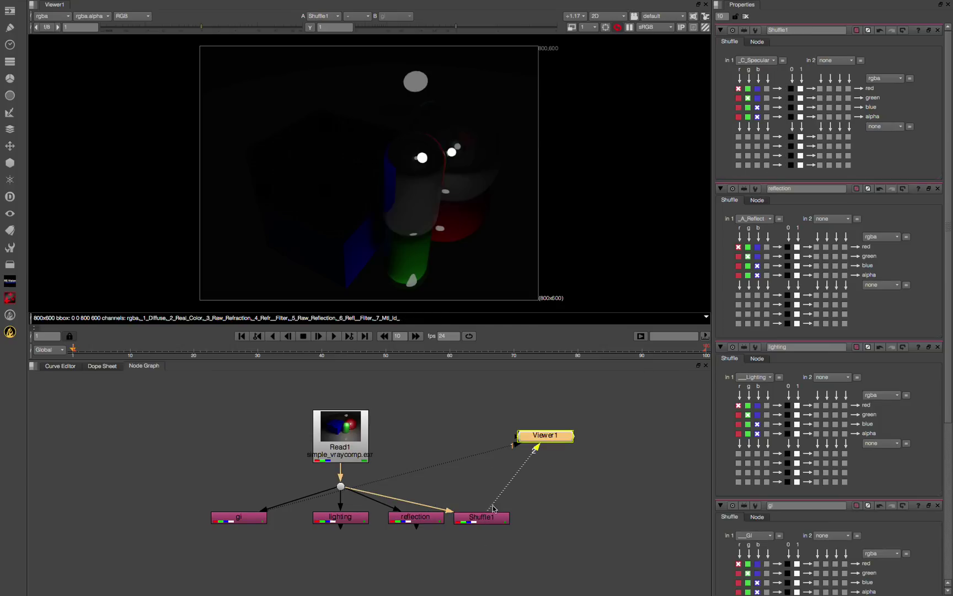
pyautogui.moveTo(485, 517); pyautogui.dragTo(494, 519)
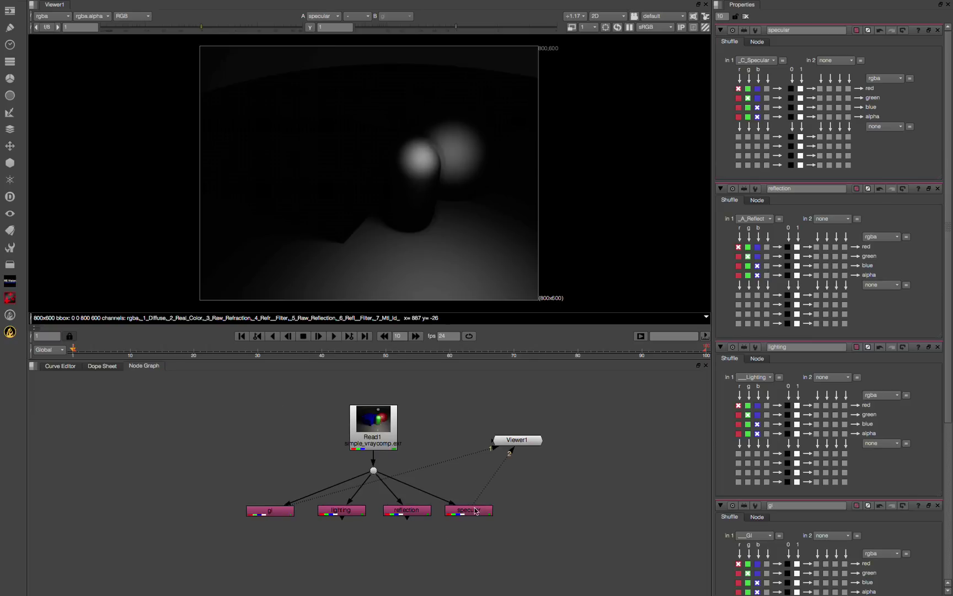
pyautogui.moveTo(472, 509); pyautogui.dragTo(476, 511)
pyautogui.click(409, 545)
pyautogui.click(261, 513)
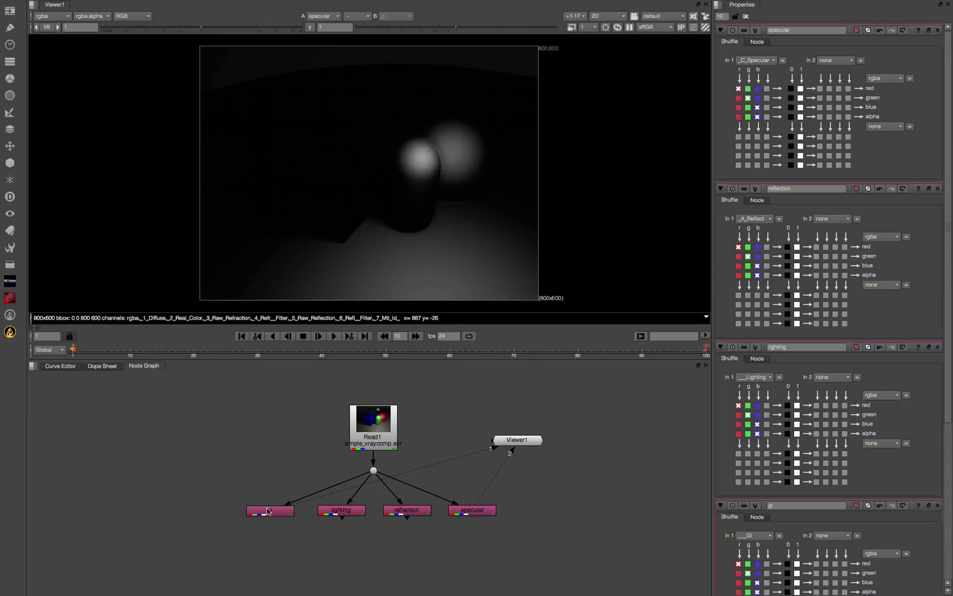
# Step: Merge the gi and lighting nodes into Merge1 with its operation set to plus
pyautogui.keyDown('shift'); pyautogui.click(341, 512); pyautogui.keyUp('shift')
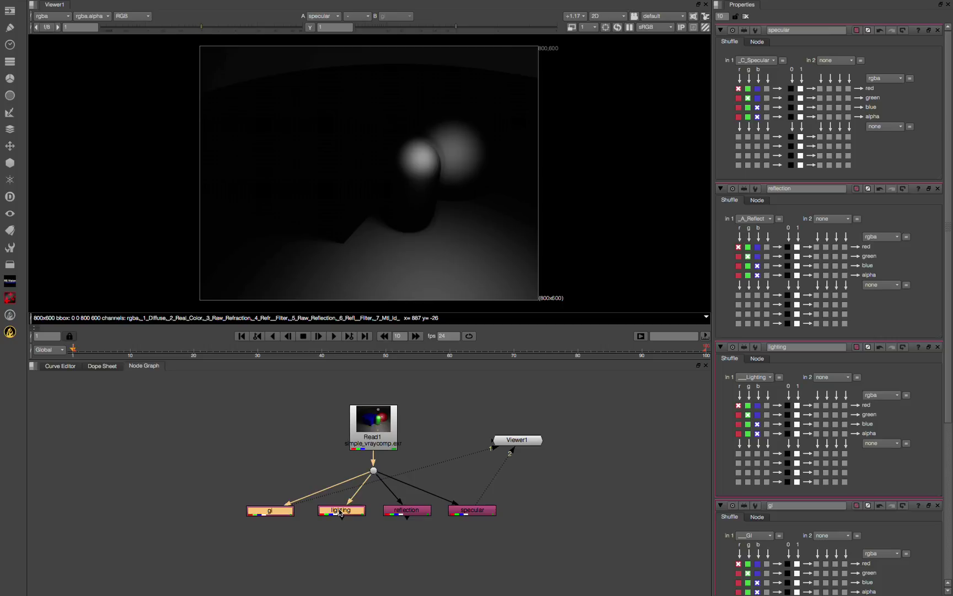
pyautogui.press('m')
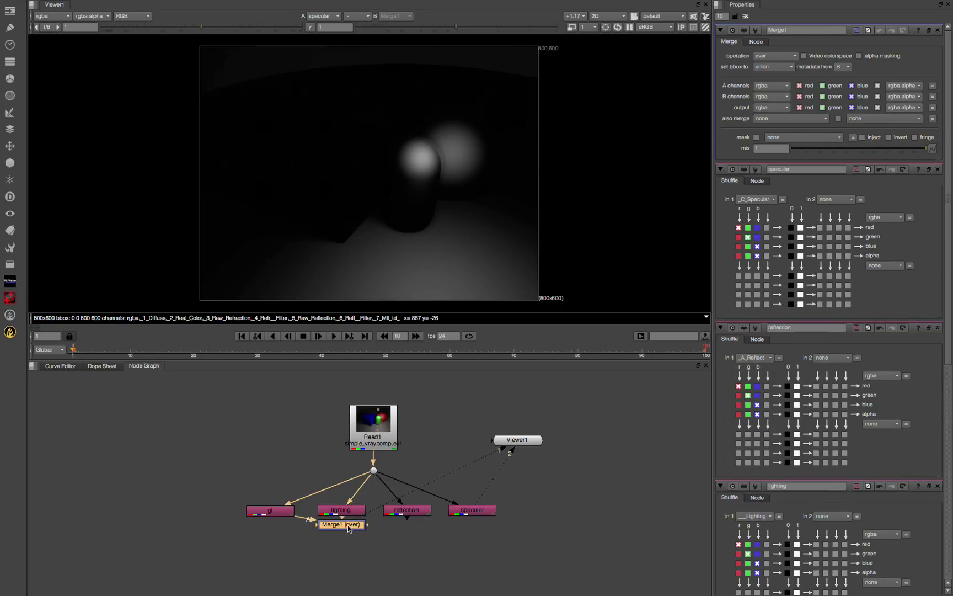
pyautogui.moveTo(347, 525)
pyautogui.mouseDown()
pyautogui.moveTo(316, 543)
pyautogui.moveTo(274, 512)
pyautogui.moveTo(309, 524)
pyautogui.moveTo(343, 511)
pyautogui.mouseUp()
pyautogui.click(306, 562)
pyautogui.moveTo(309, 548); pyautogui.dragTo(303, 547)
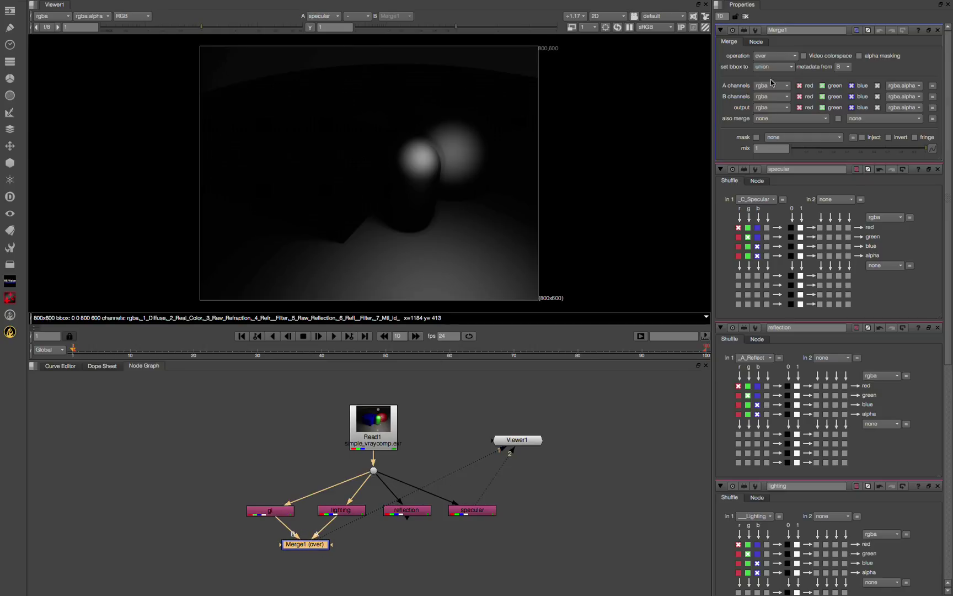
pyautogui.click(771, 60)
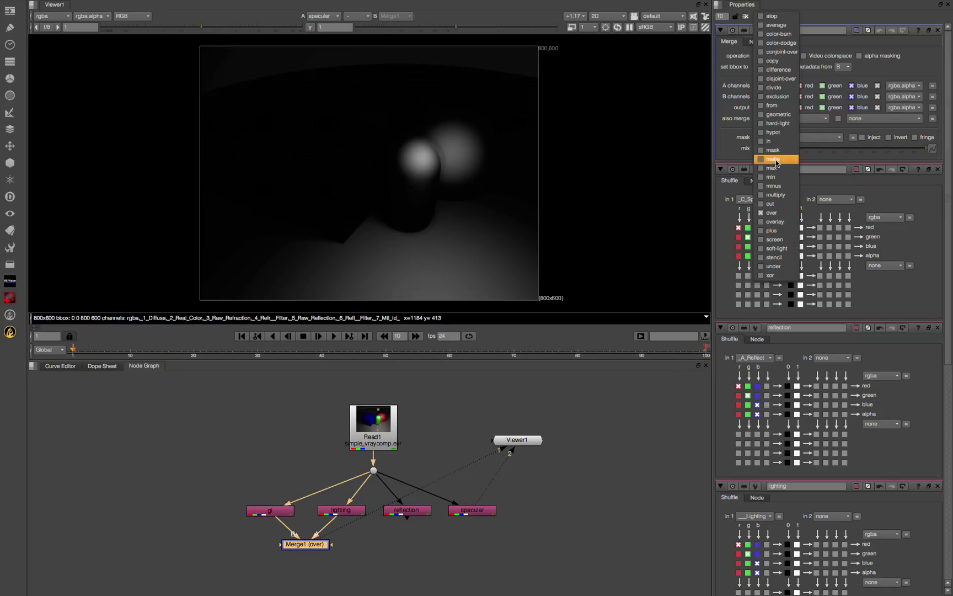
pyautogui.click(765, 231)
# Step: Toggle the viewer between Merge1's plus result and Read1's original beauty render
pyautogui.press('1')
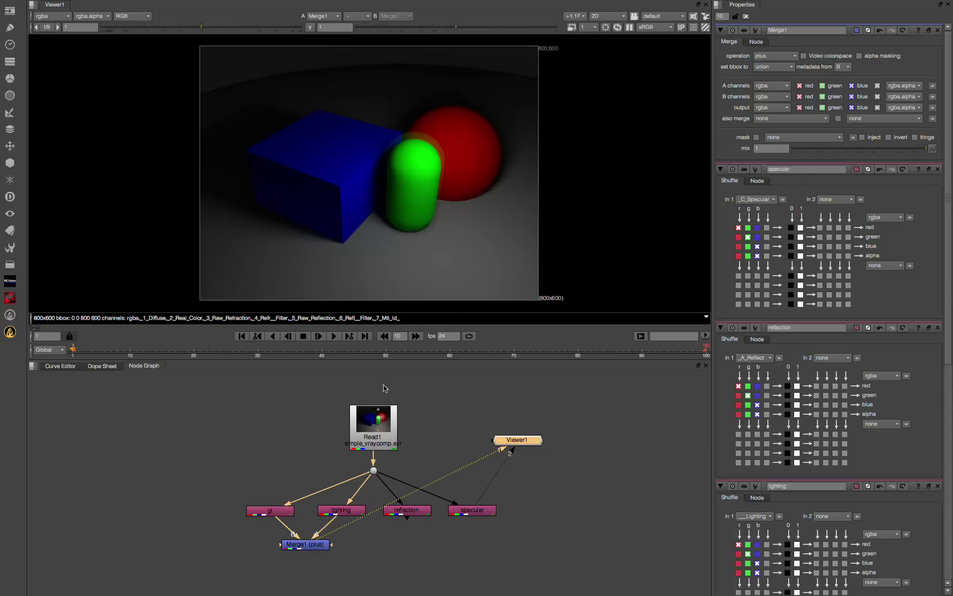
pyautogui.click(372, 422)
pyautogui.press('2')
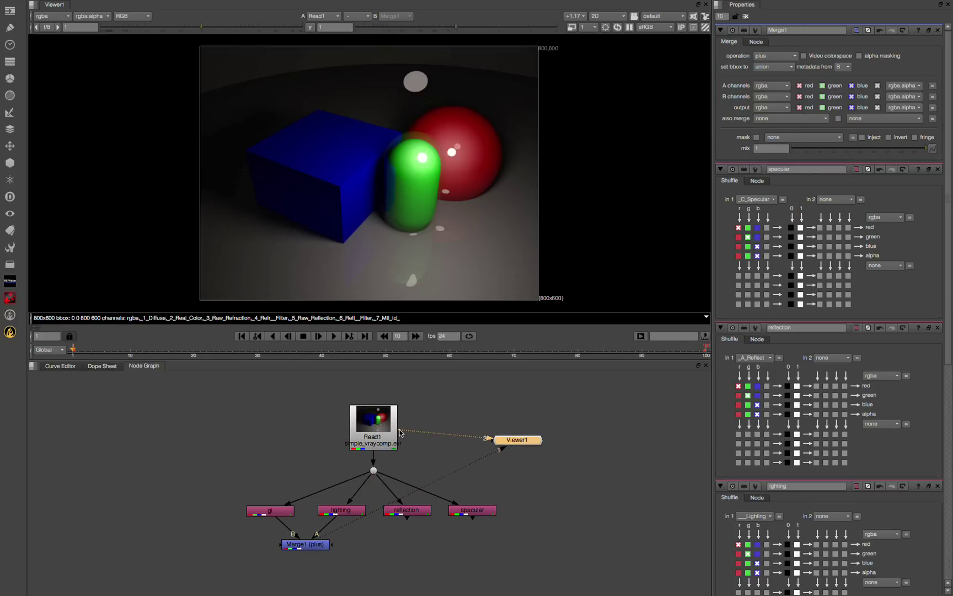
pyautogui.press('1')
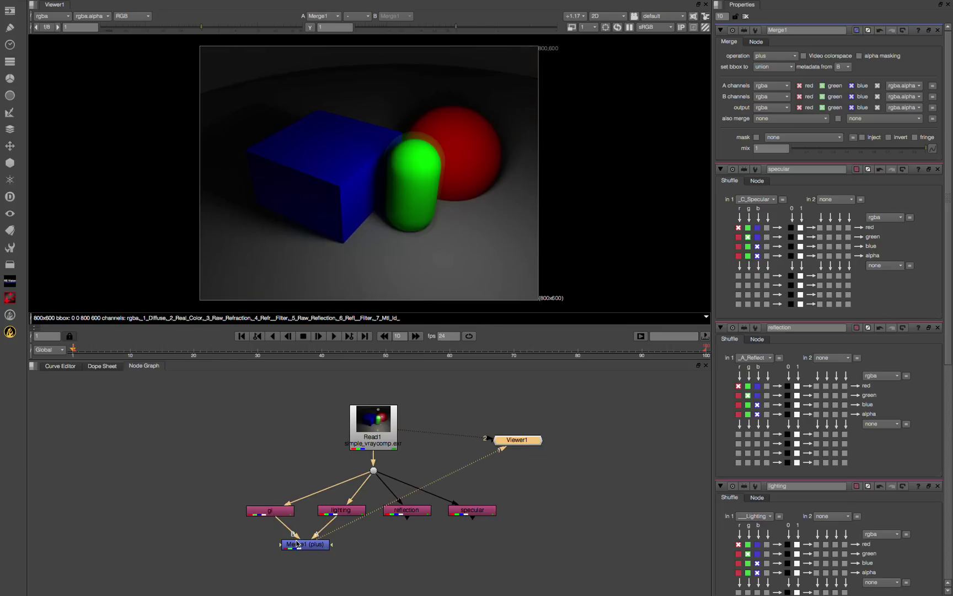
pyautogui.click(298, 544)
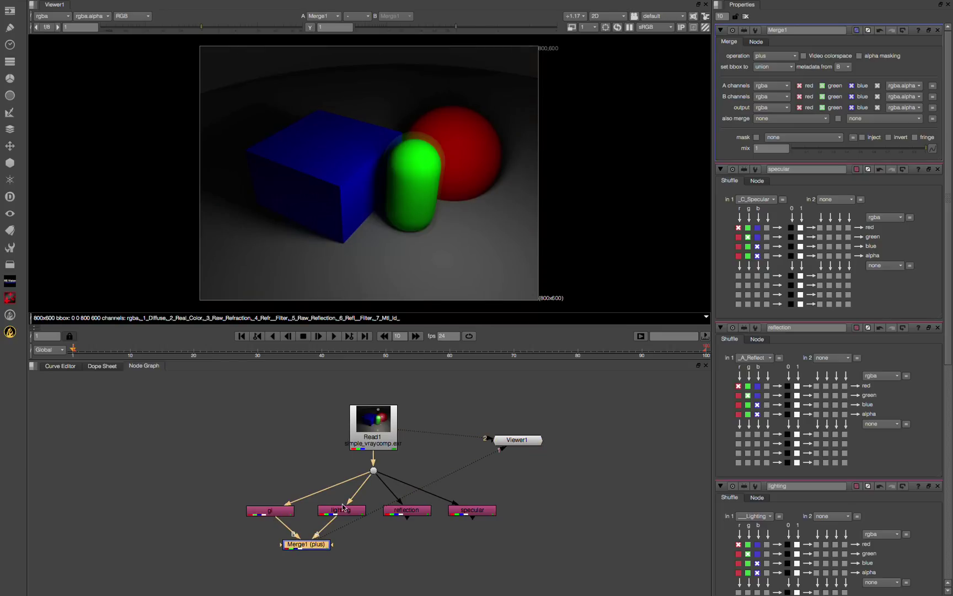
pyautogui.click(367, 514)
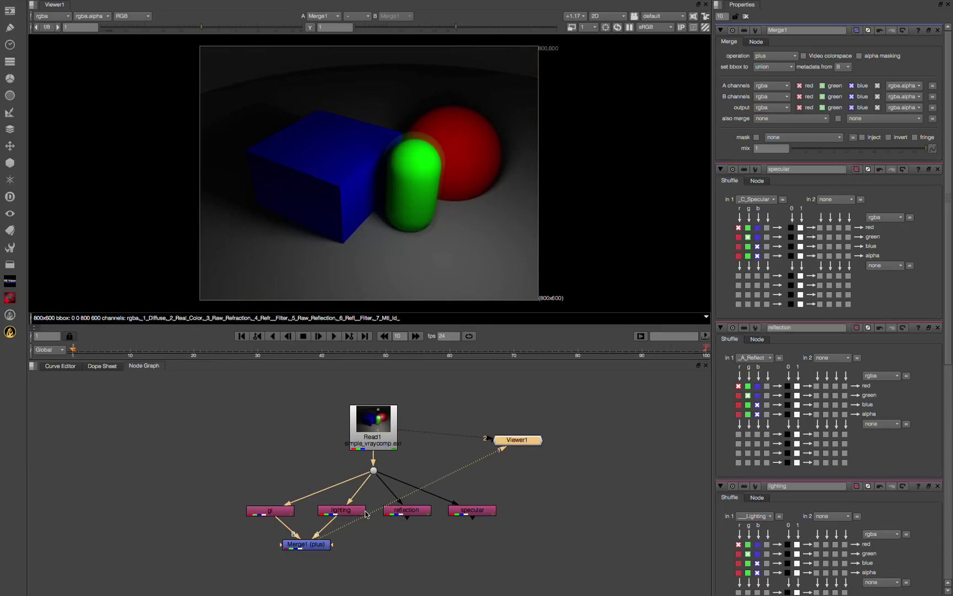
pyautogui.press('2')
pyautogui.press('1')
pyautogui.press('2')
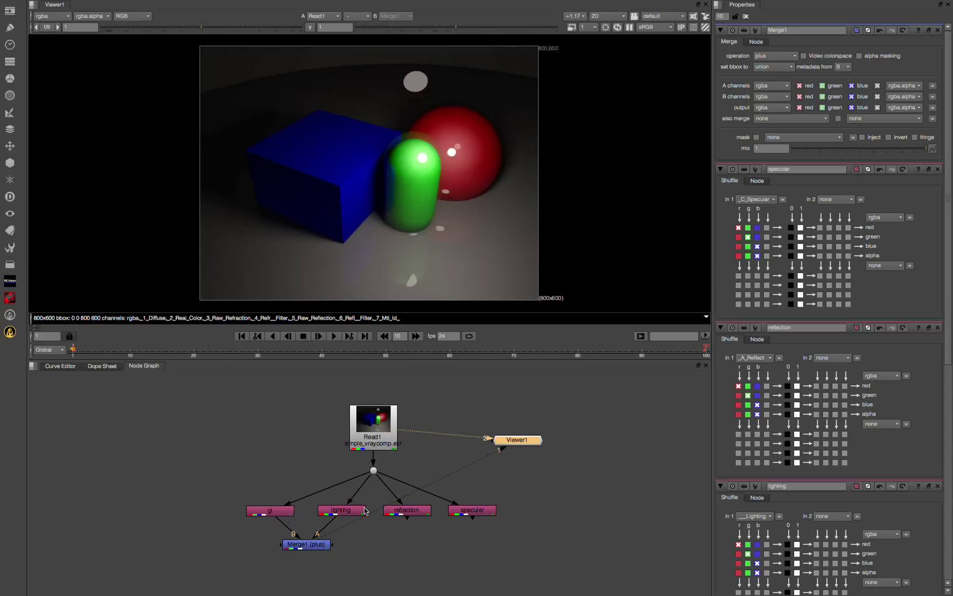
pyautogui.press('1')
pyautogui.press('2')
pyautogui.press('1')
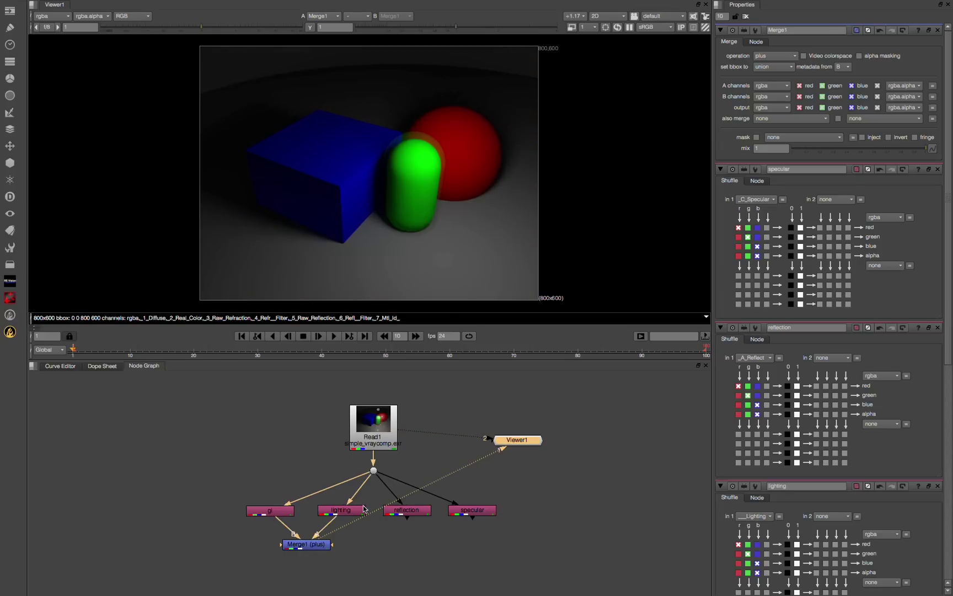
pyautogui.moveTo(312, 540); pyautogui.dragTo(309, 542)
pyautogui.click(372, 550)
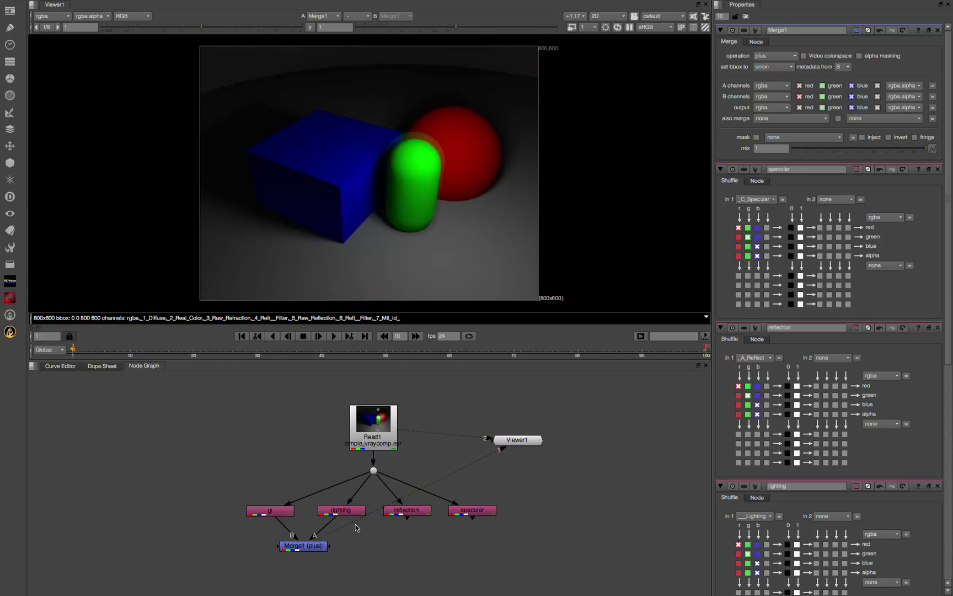
# Step: Add Merge2 in plus mode, adding the reflection pass onto Merge1, and view it
pyautogui.press('m')
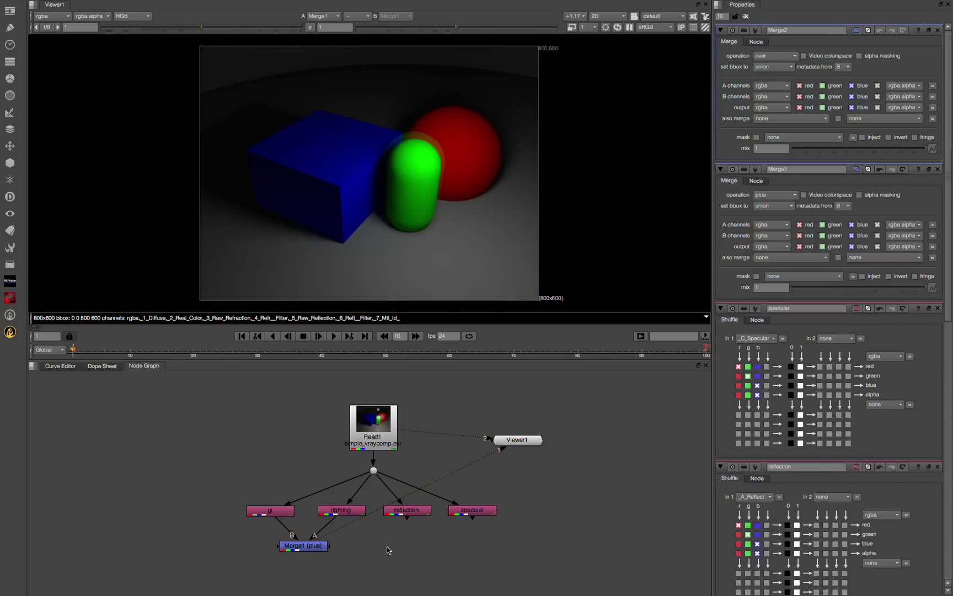
pyautogui.moveTo(372, 531); pyautogui.dragTo(397, 529)
pyautogui.moveTo(317, 547); pyautogui.dragTo(379, 550)
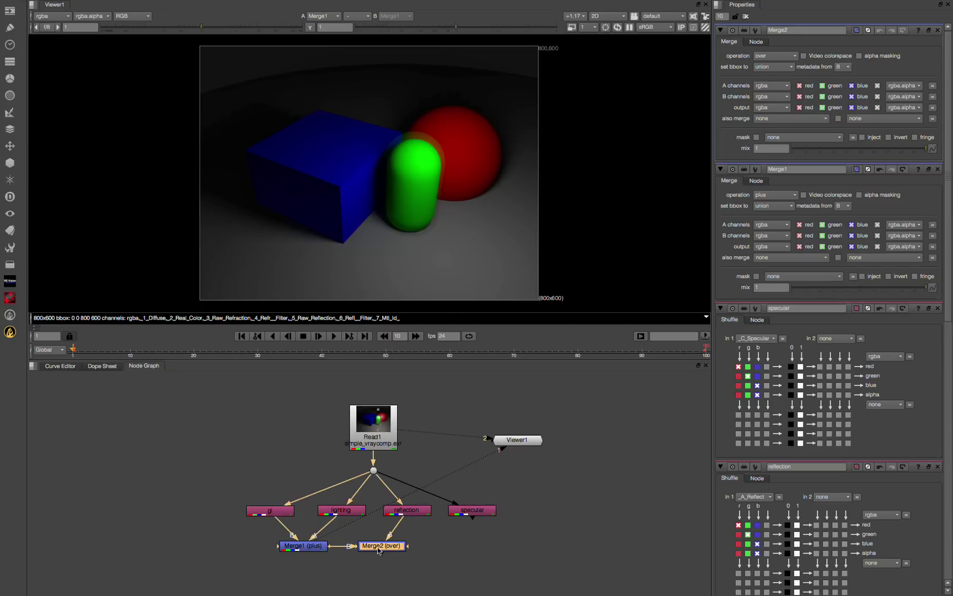
pyautogui.click(789, 56)
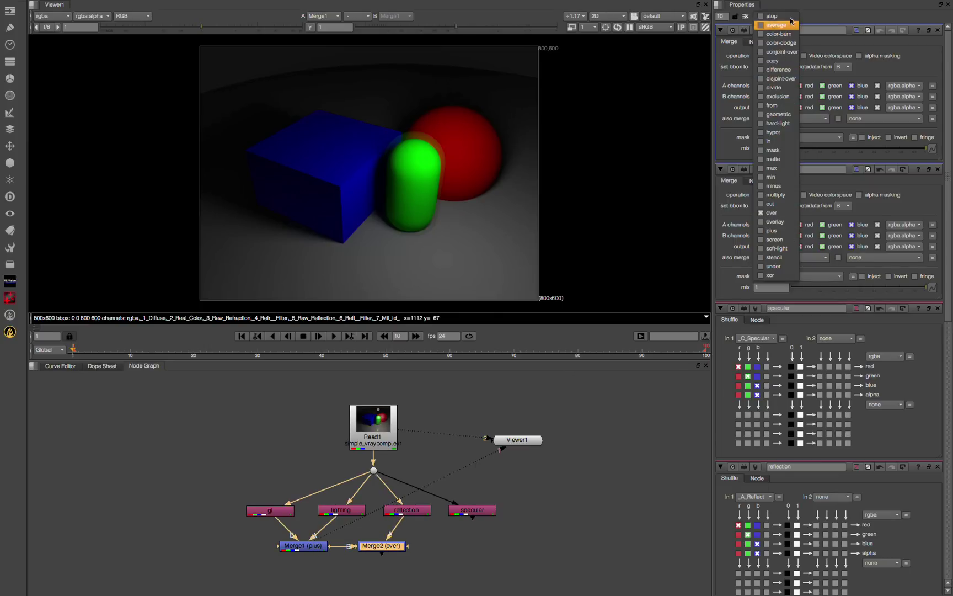
pyautogui.click(772, 231)
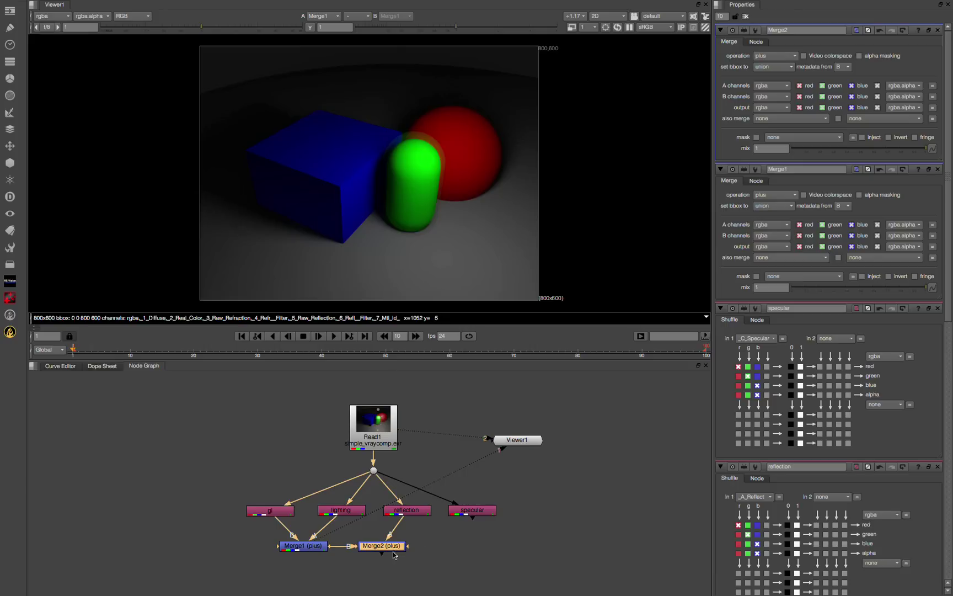
pyautogui.press('1')
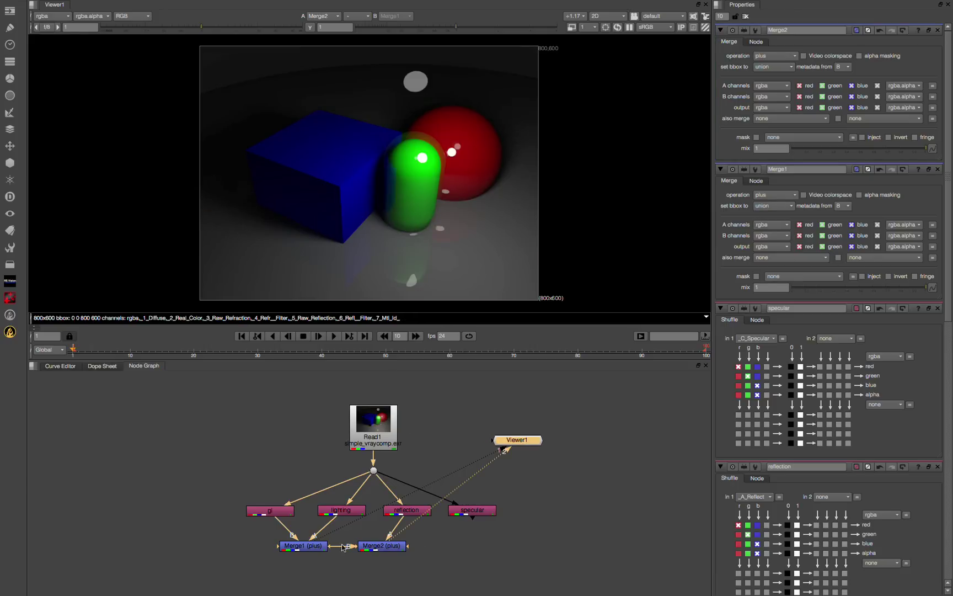
pyautogui.click(465, 552)
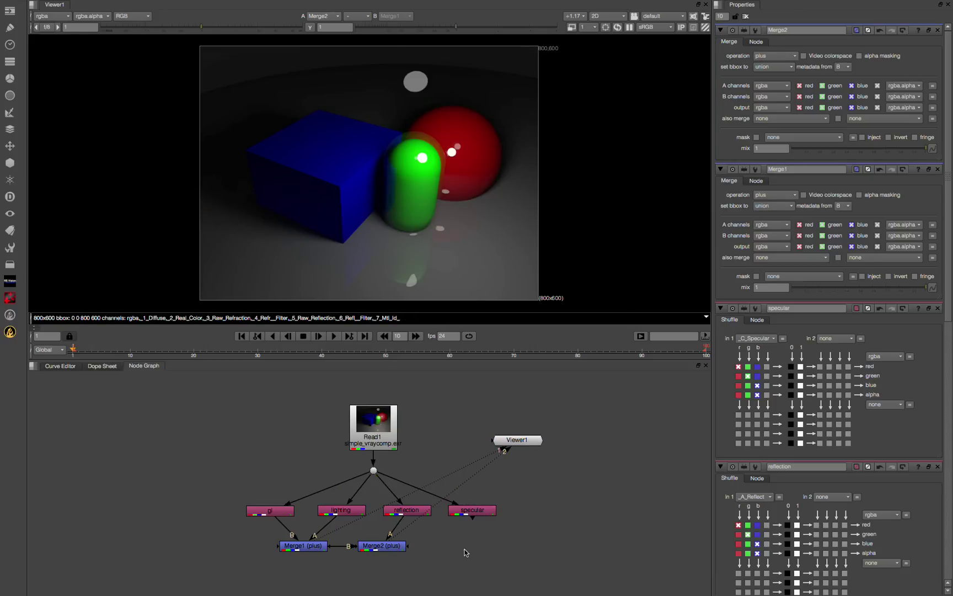
# Step: Add Merge3 in plus mode, adding the specular pass onto Merge2, and view its output
pyautogui.press('Tab')
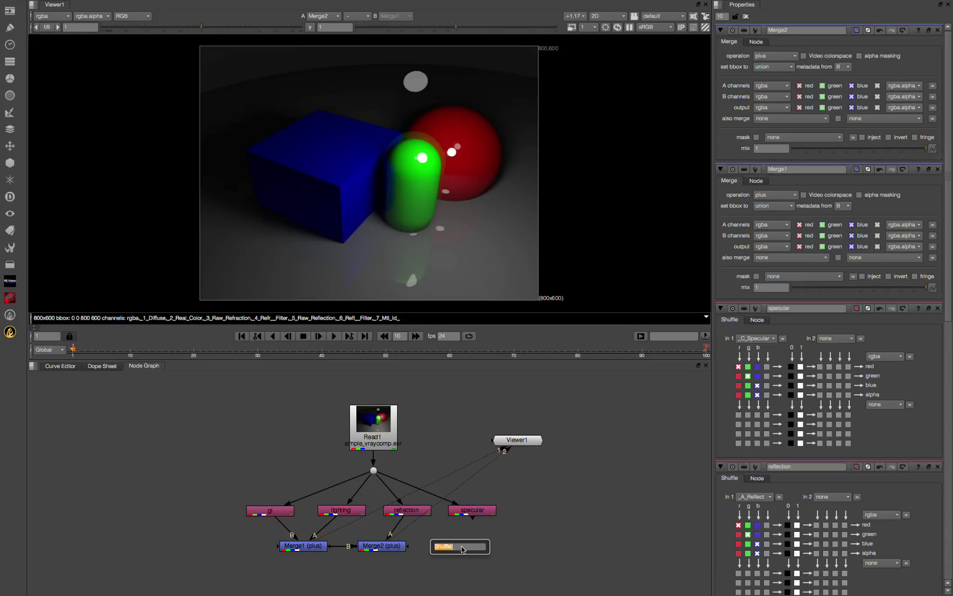
pyautogui.write('mer')
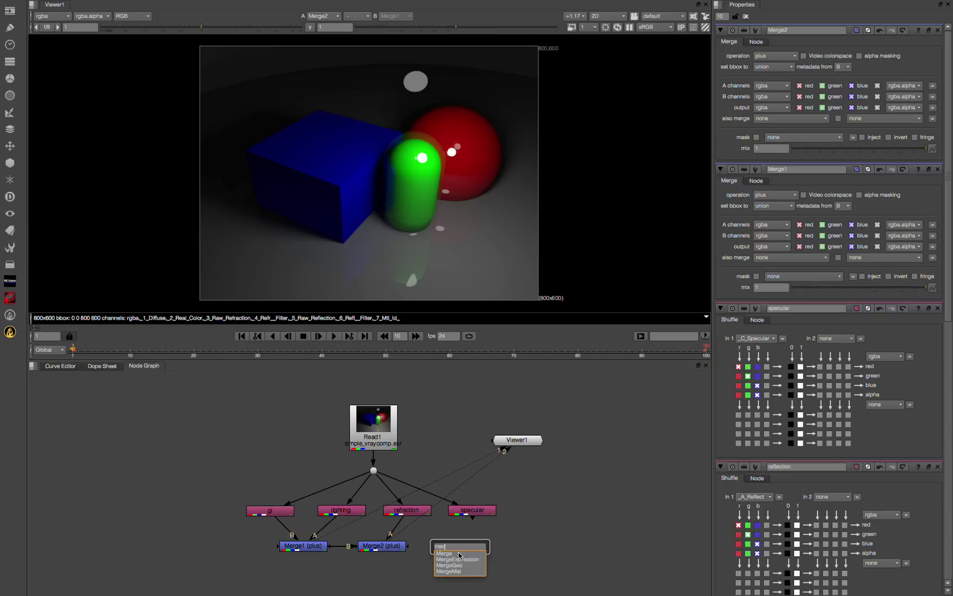
pyautogui.press('Return')
pyautogui.moveTo(451, 531)
pyautogui.mouseDown()
pyautogui.moveTo(469, 511)
pyautogui.moveTo(419, 546)
pyautogui.moveTo(386, 546)
pyautogui.moveTo(456, 547)
pyautogui.mouseUp()
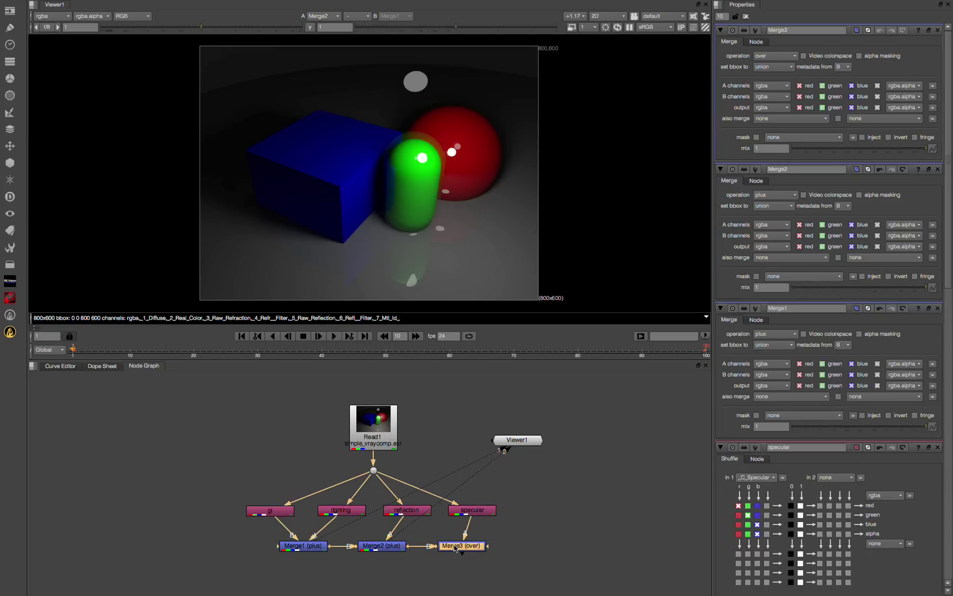
pyautogui.click(780, 57)
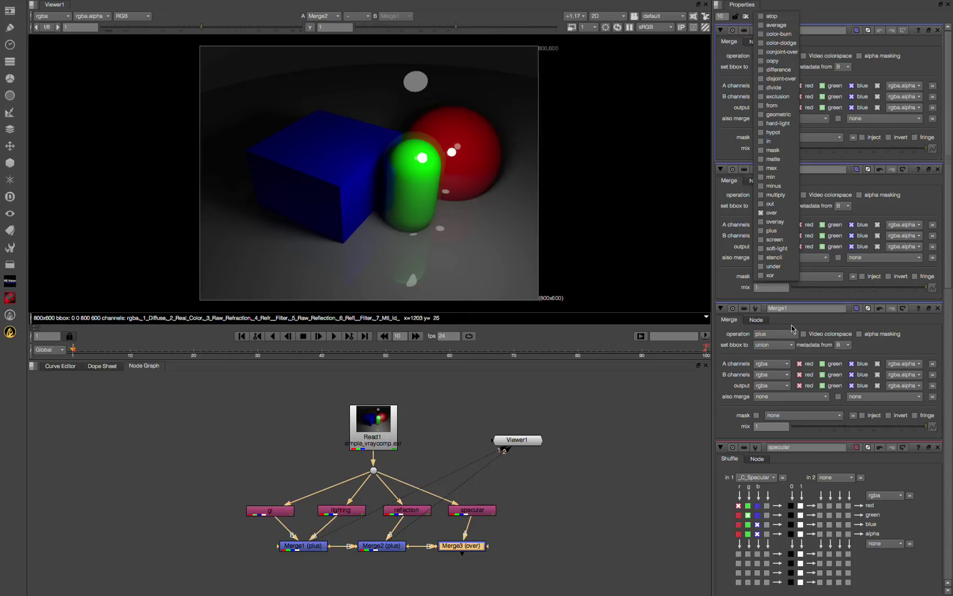
pyautogui.click(791, 231)
pyautogui.press('2')
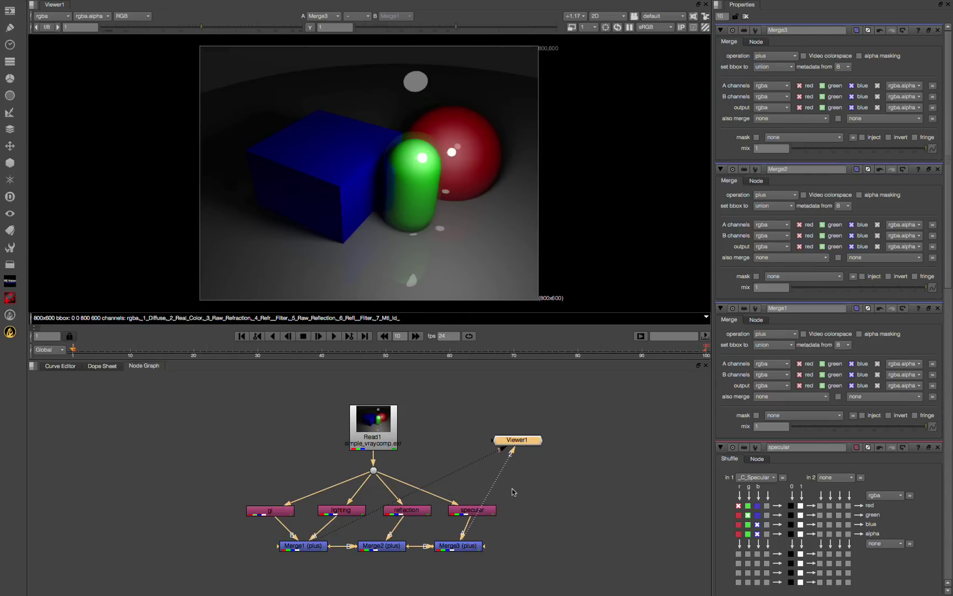
pyautogui.click(463, 547)
# Step: Put Read1's original render on viewer input 1 and flip between it and Merge3's rebuild
pyautogui.click(374, 422)
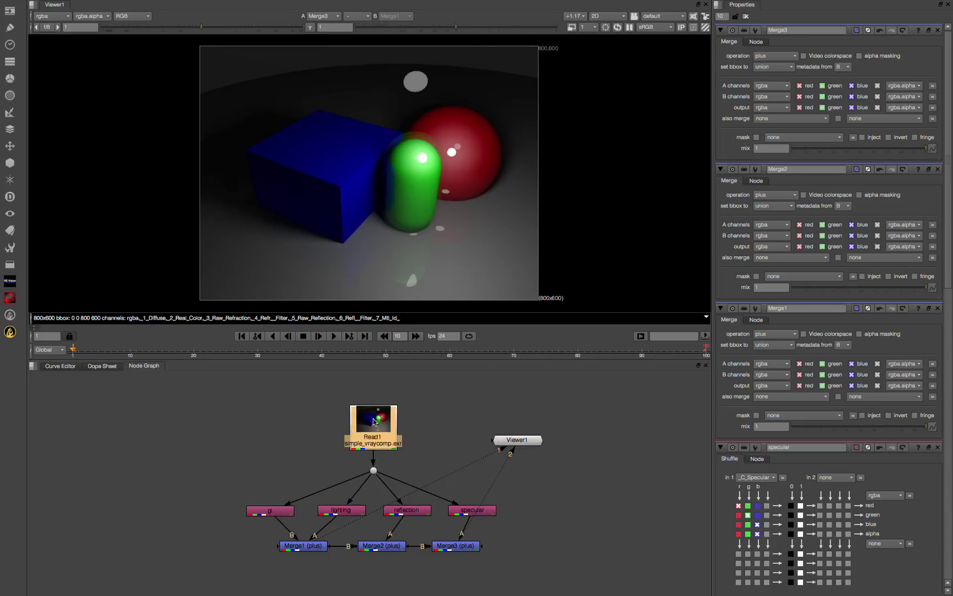
pyautogui.press('1')
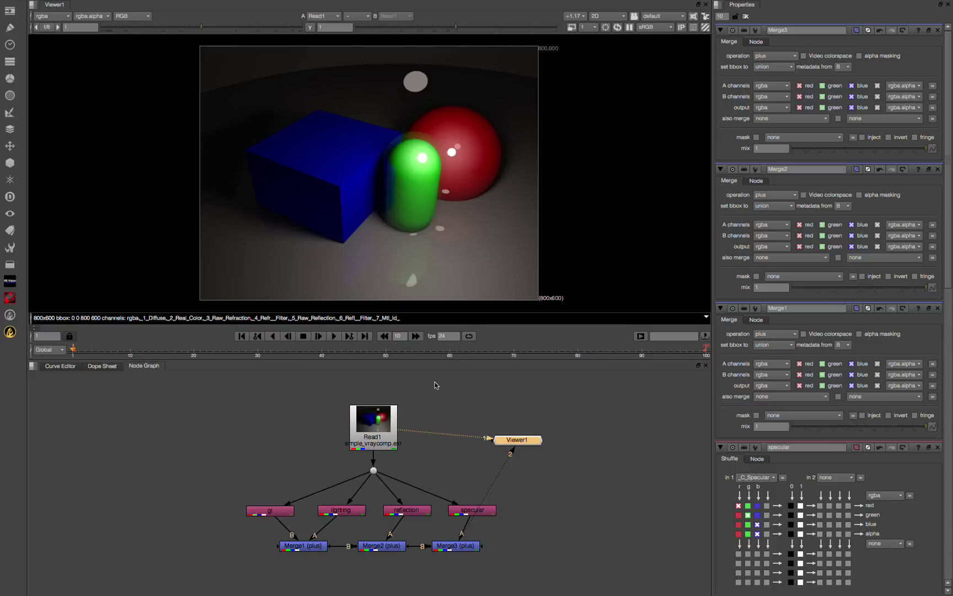
pyautogui.press('2')
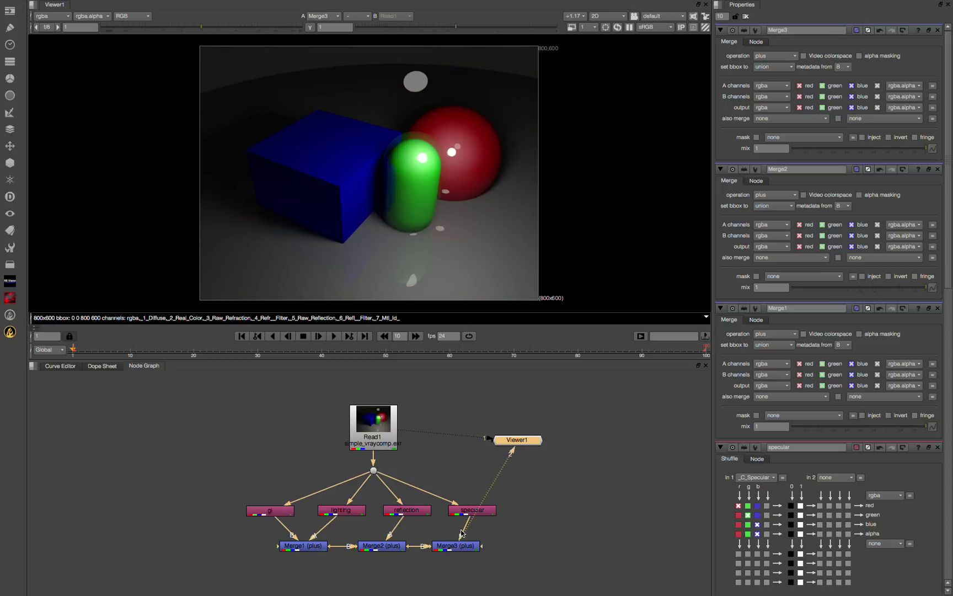
pyautogui.press('1')
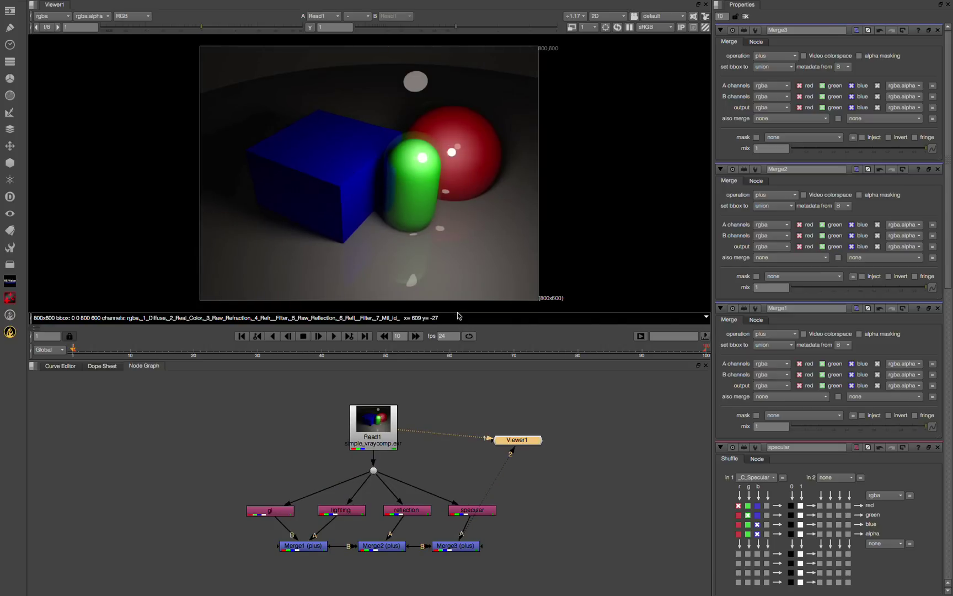
pyautogui.press('2')
pyautogui.press('1')
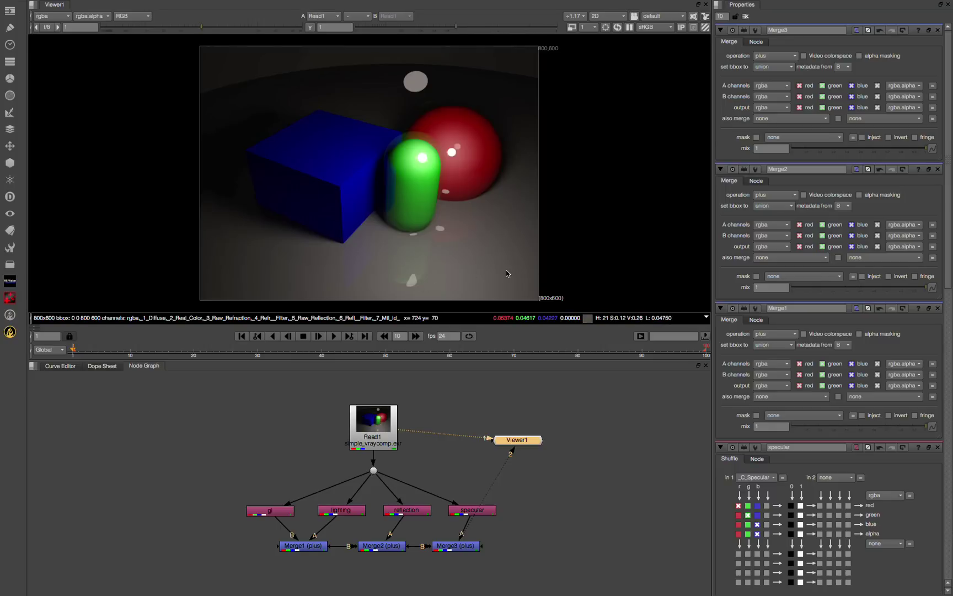
pyautogui.press('ctrl')
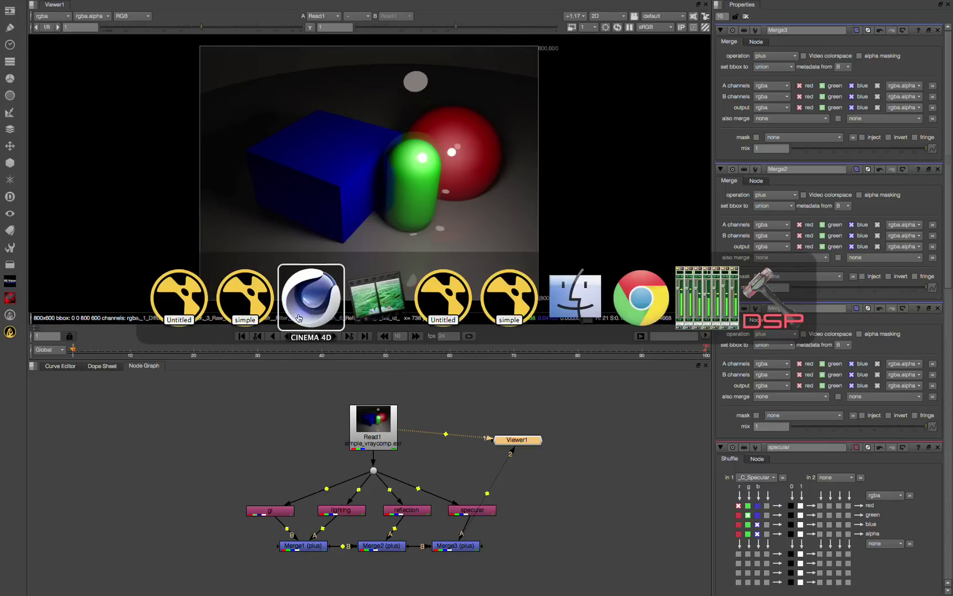
# Step: Review the V-Ray Physical Camera lens settings in Cinema 4D: ISO 600, f-stop 5.6, shutter 60
pyautogui.click(298, 318)
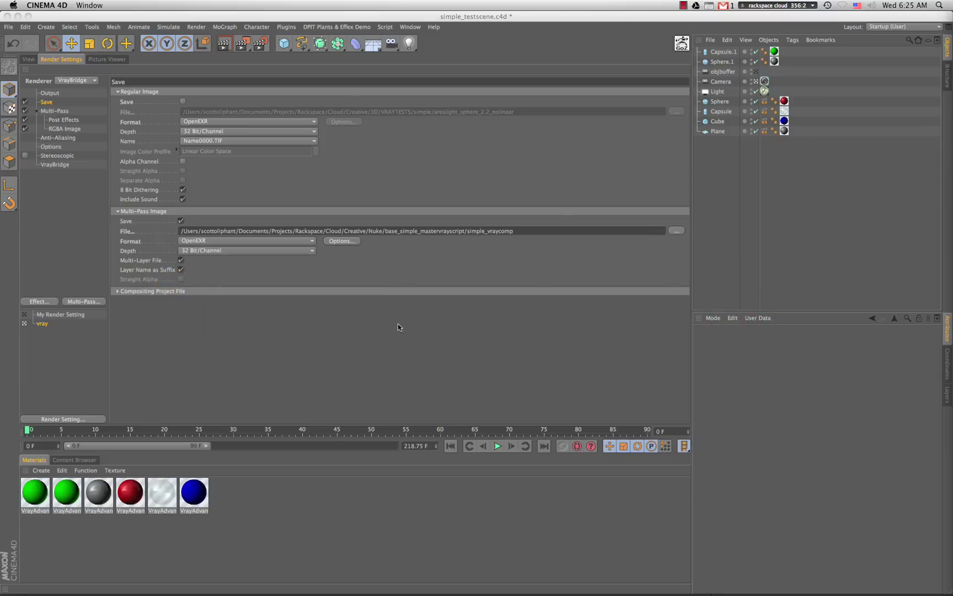
pyautogui.click(26, 59)
pyautogui.click(765, 82)
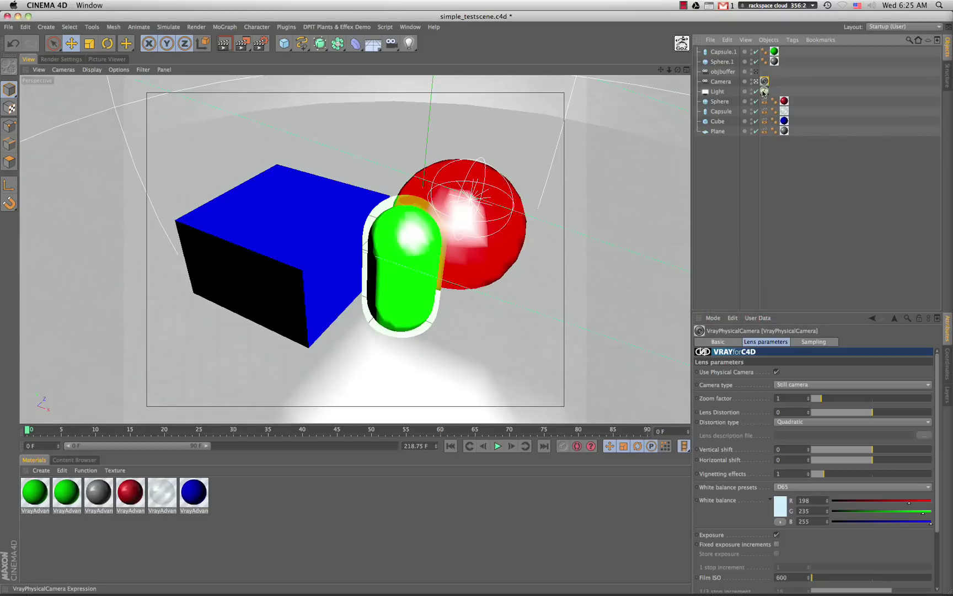
pyautogui.scroll(-5, 710, 487)
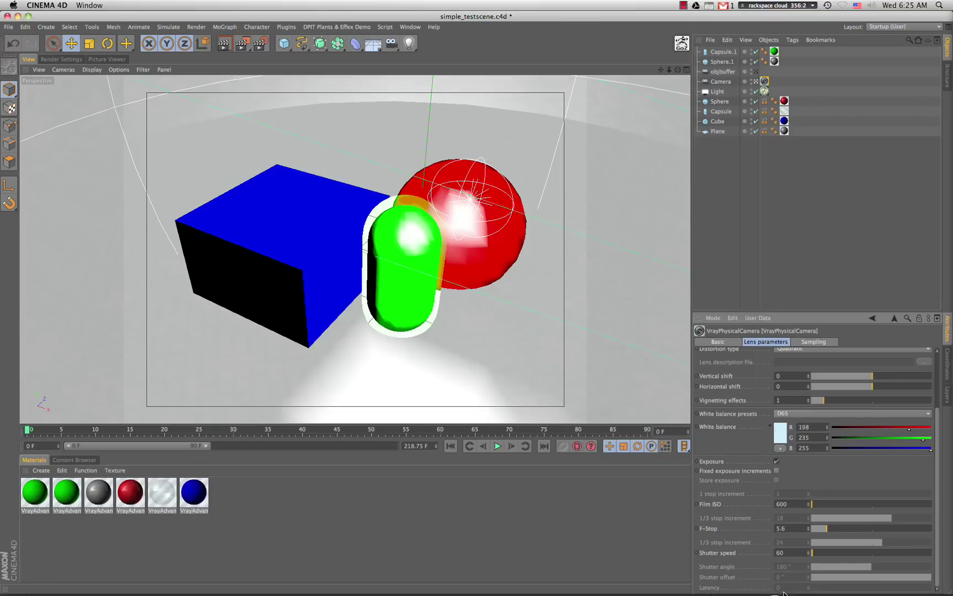
pyautogui.scroll(5, 740, 472)
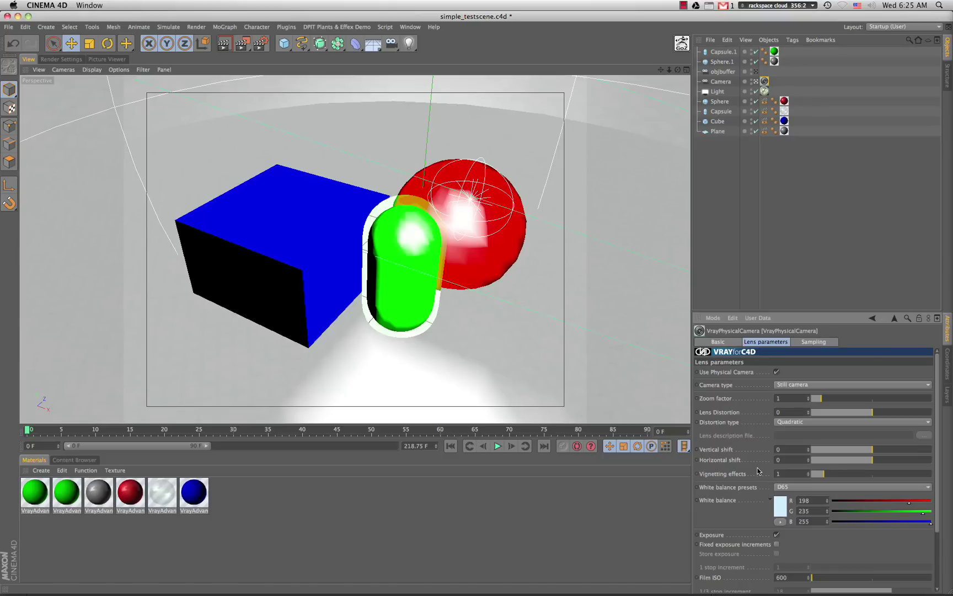
pyautogui.press('super+Tab')
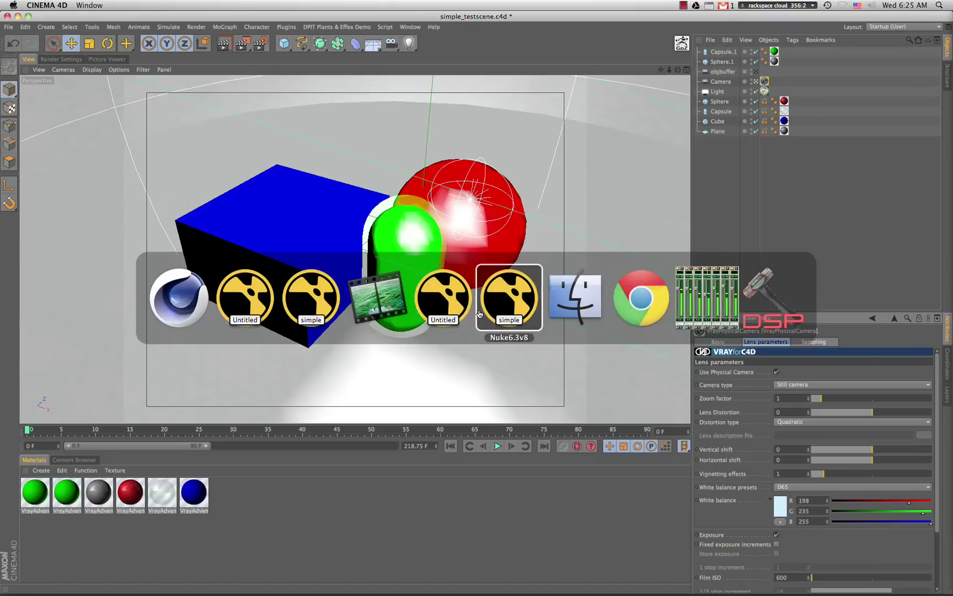
# Step: Back in Nuke, view Merge3's rebuilt beauty from the gi, lighting, reflection and specular passes
pyautogui.click(295, 308)
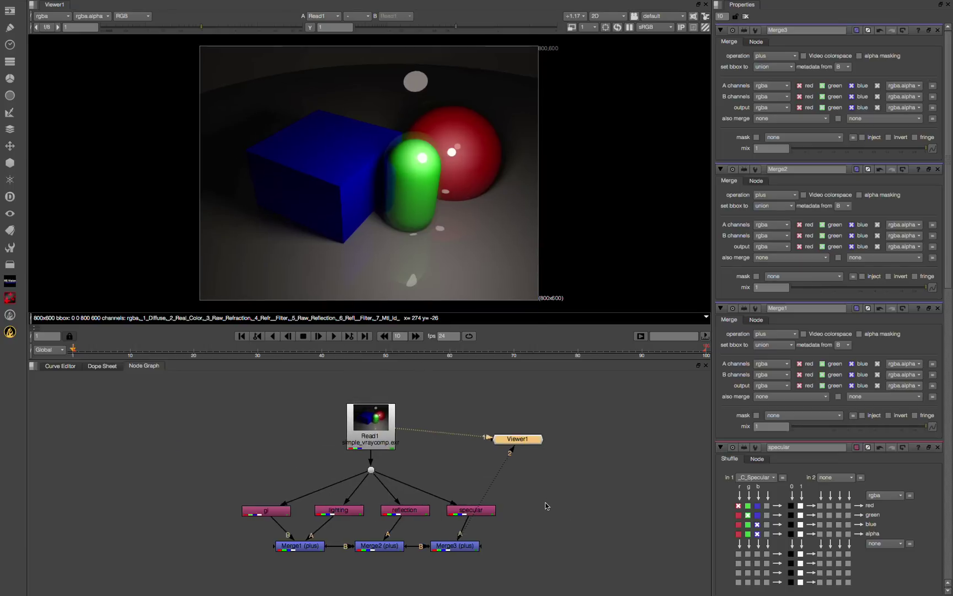
pyautogui.scroll(-3, 540, 505)
pyautogui.scroll(-2, 469, 491)
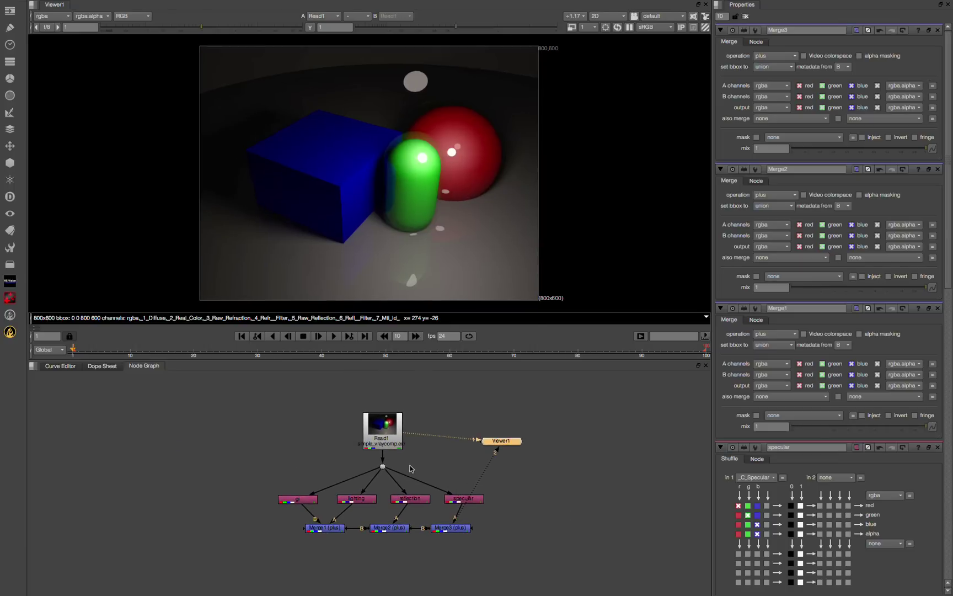
pyautogui.scroll(2, 409, 469)
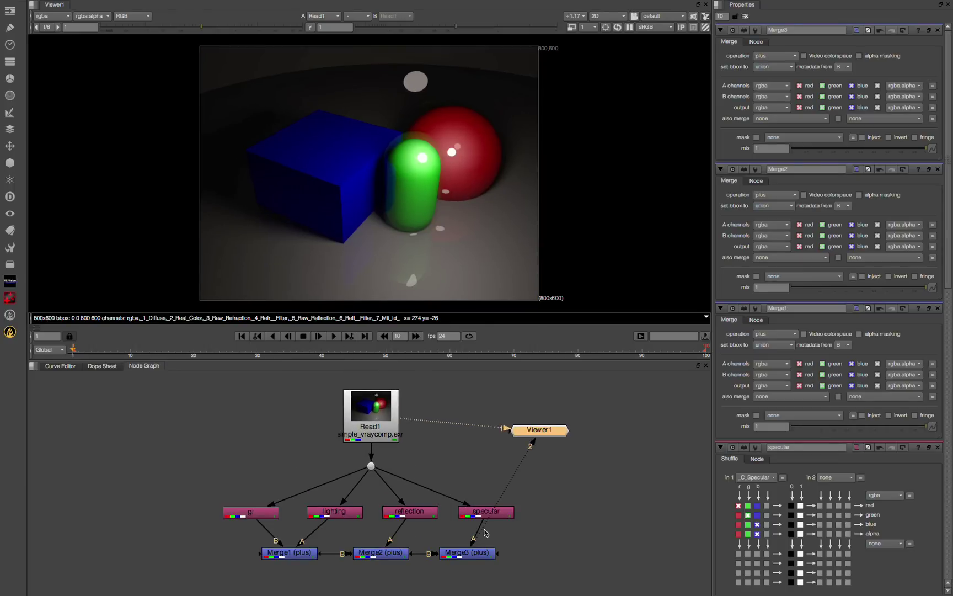
pyautogui.click(463, 557)
pyautogui.press('2')
pyautogui.scroll(-2, 487, 529)
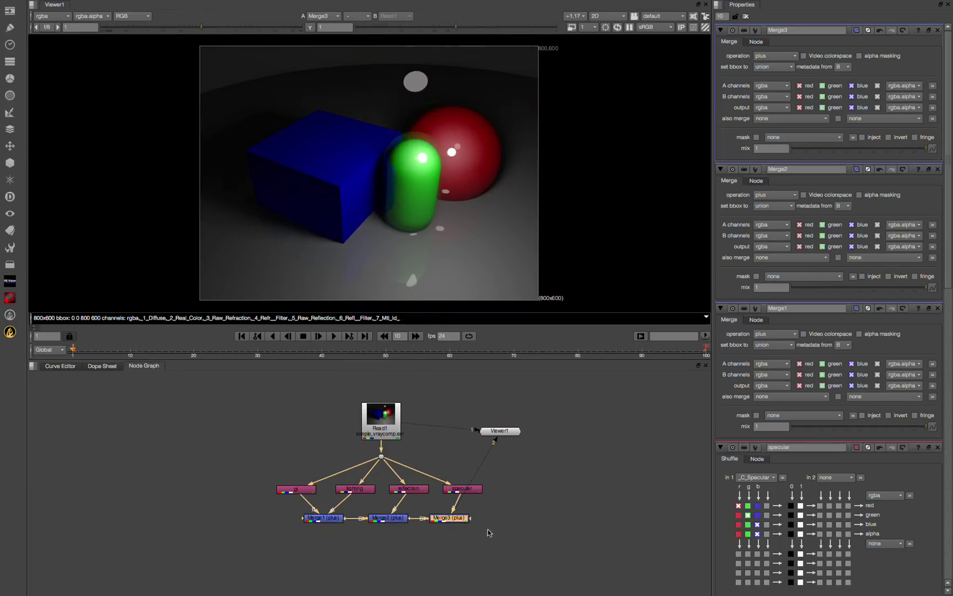
pyautogui.click(504, 524)
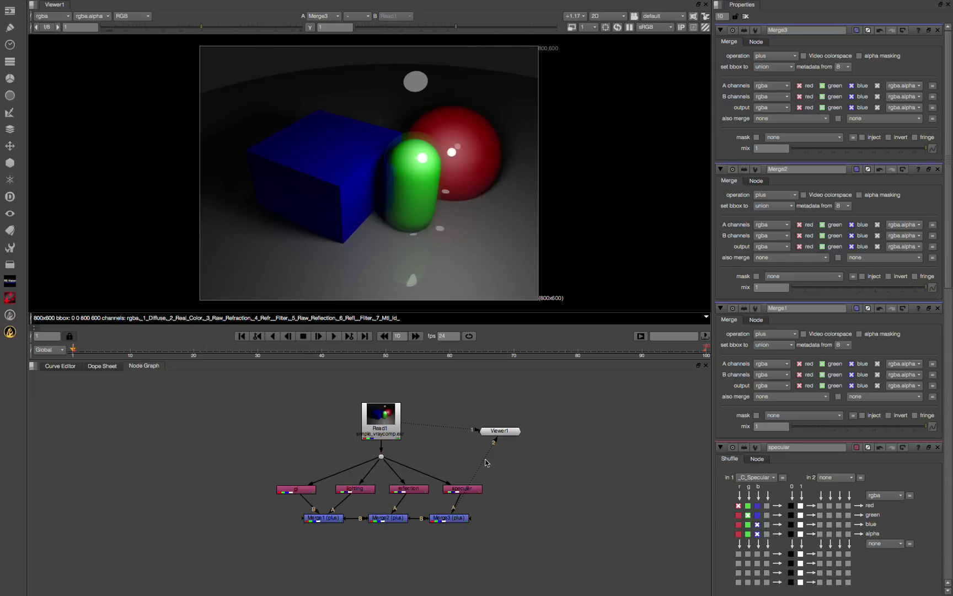
# Step: Add a ZBlur node connected under Merge3 and view its result
pyautogui.press('Tab')
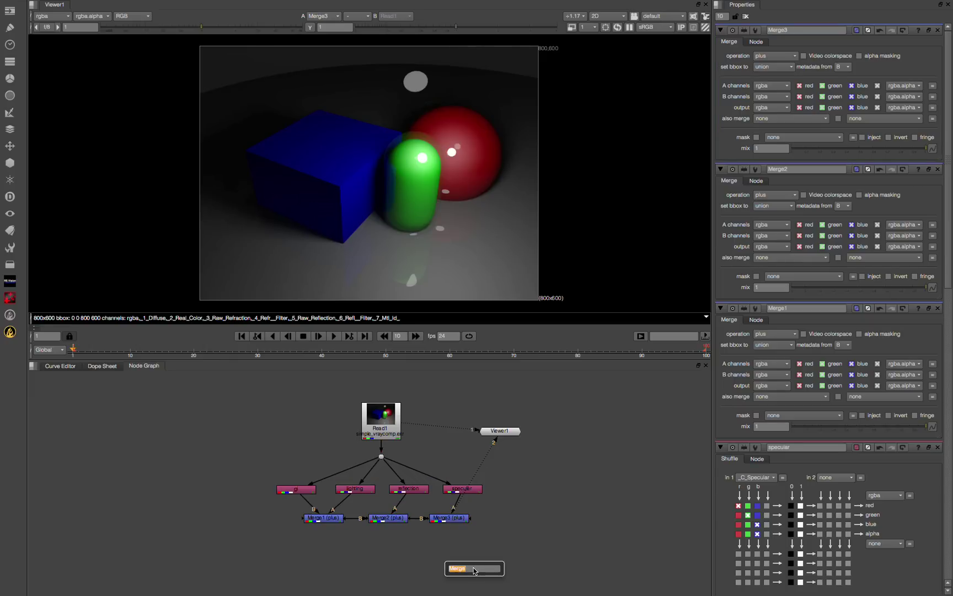
pyautogui.write('zblur')
pyautogui.press('Return')
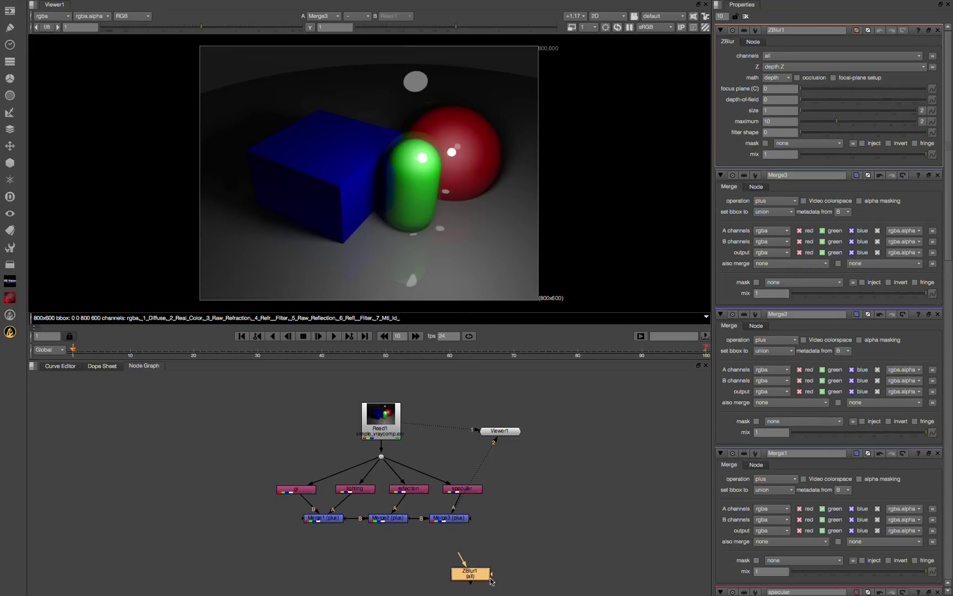
pyautogui.moveTo(491, 581); pyautogui.dragTo(449, 518)
pyautogui.moveTo(449, 561); pyautogui.dragTo(449, 558)
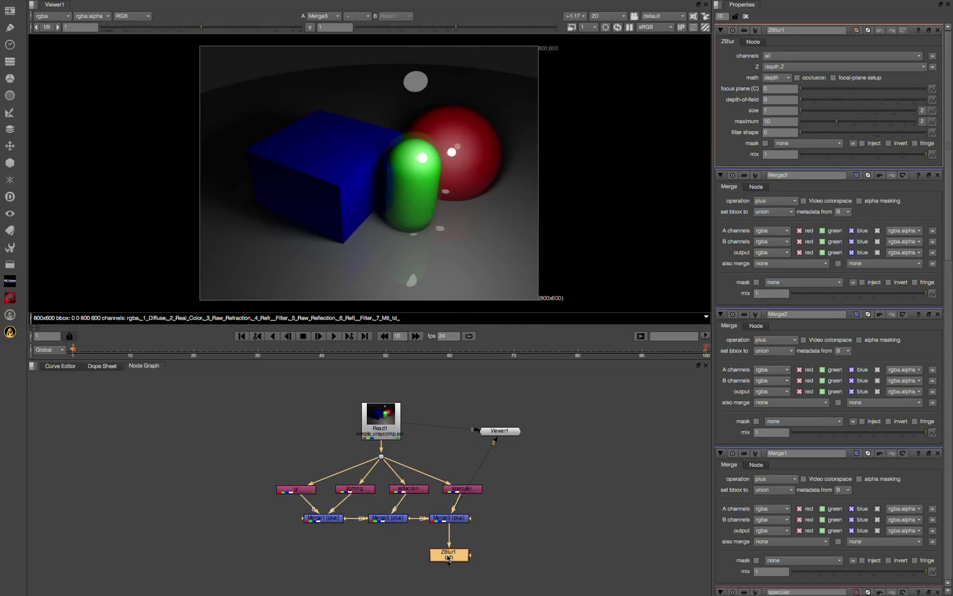
pyautogui.press('2')
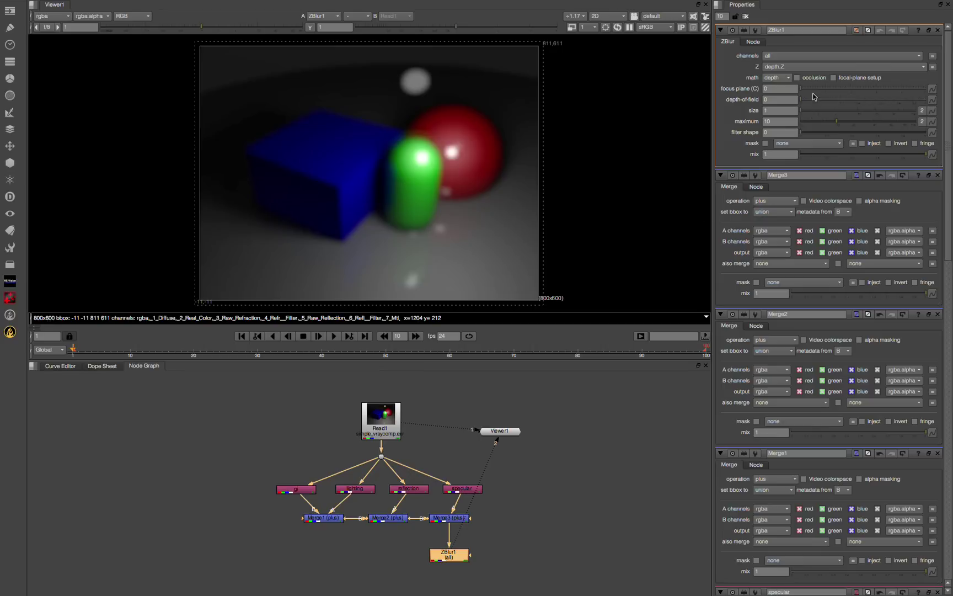
# Step: Use _E_Depth.Y as ZBlur1's depth, enable focal-plane setup, and set the focus plane to 0.62
pyautogui.click(833, 78)
pyautogui.click(800, 69)
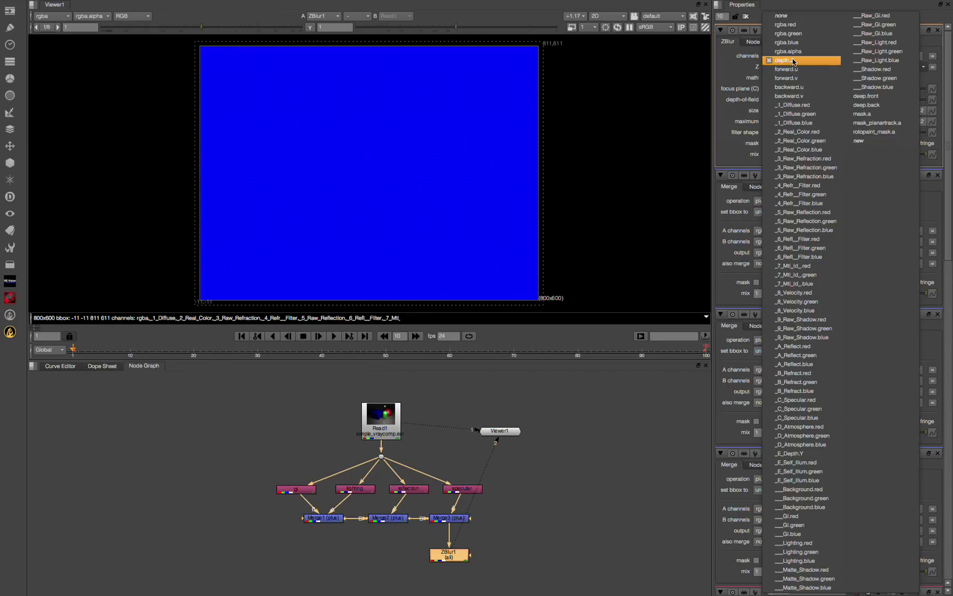
pyautogui.click(799, 454)
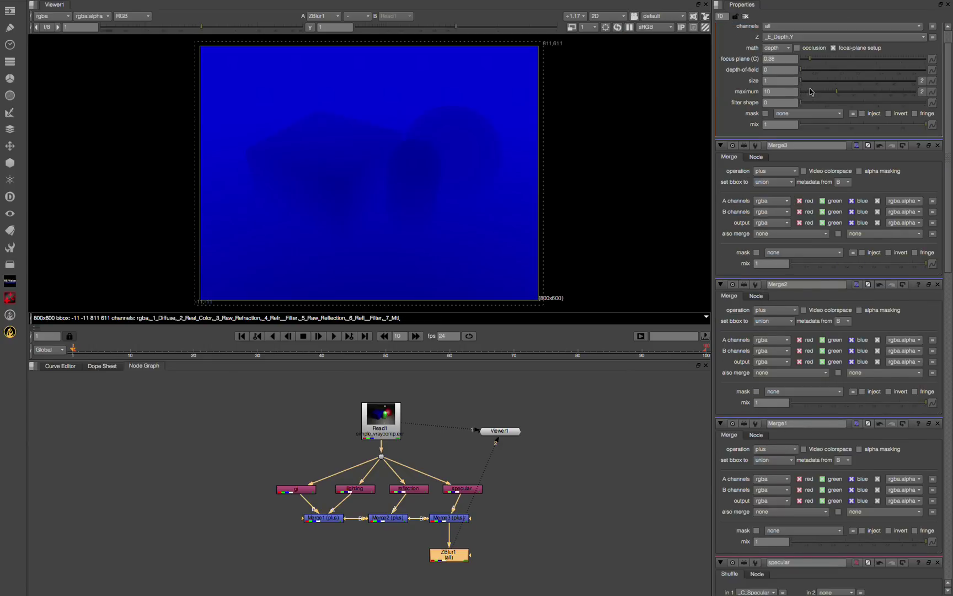
pyautogui.click(834, 48)
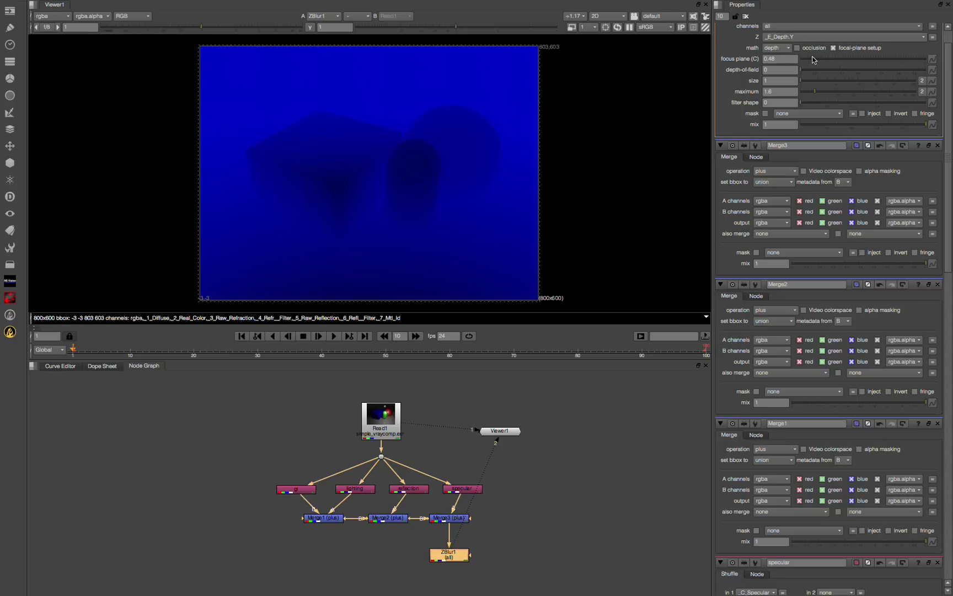
pyautogui.moveTo(813, 59); pyautogui.dragTo(817, 59)
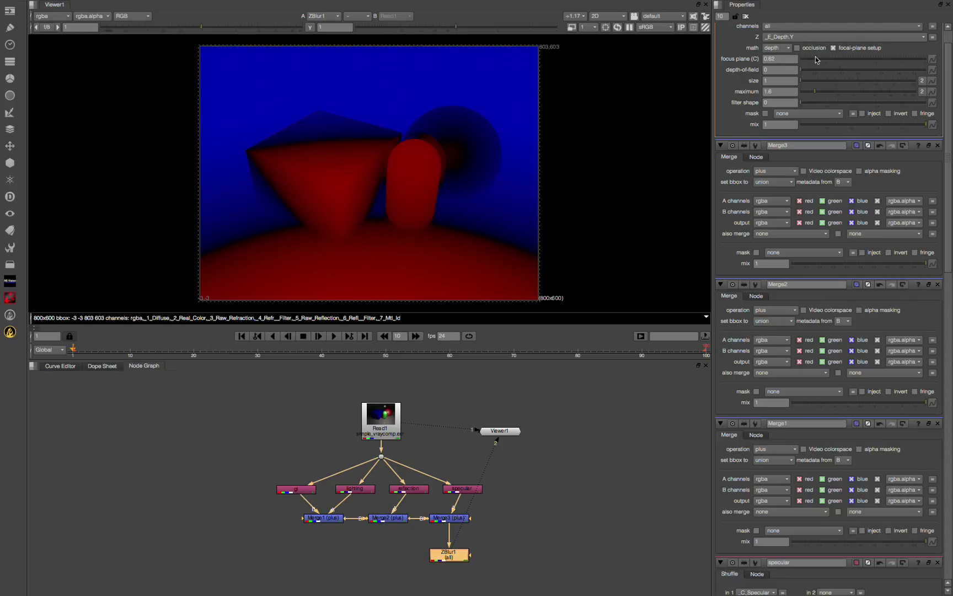
pyautogui.click(834, 48)
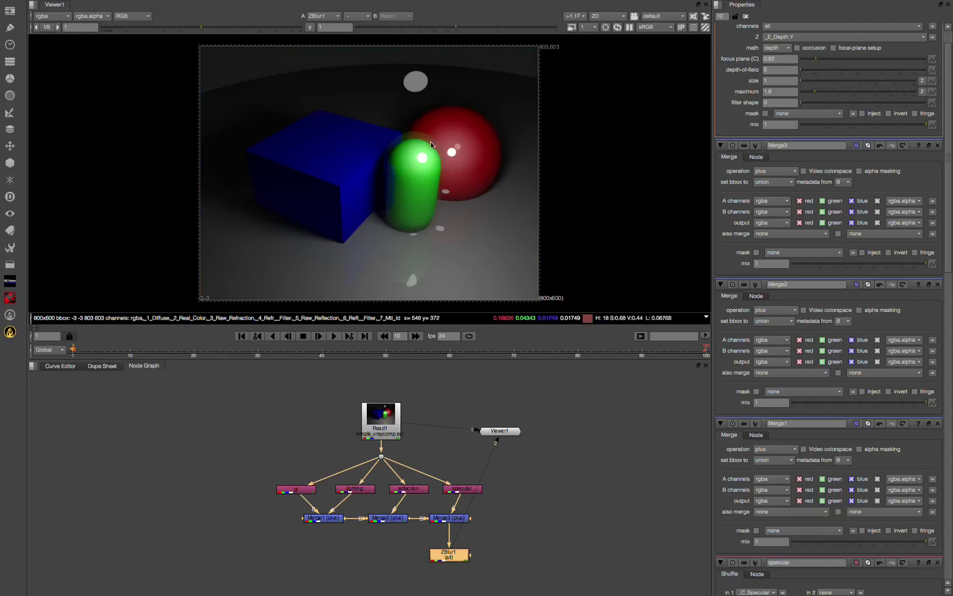
pyautogui.moveTo(431, 144); pyautogui.dragTo(472, 164, button='middle')
pyautogui.click(499, 483)
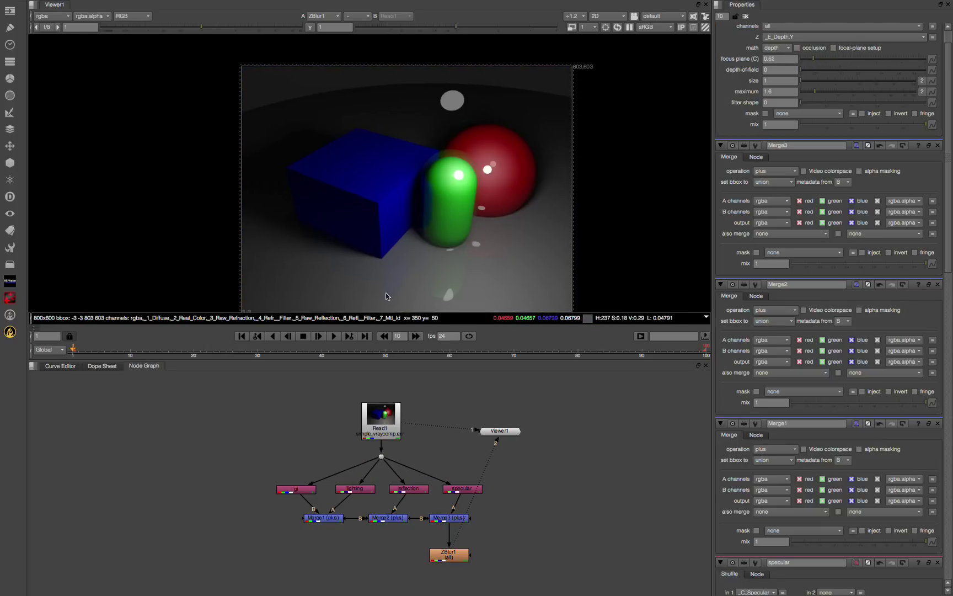
pyautogui.scroll(-1, 440, 417)
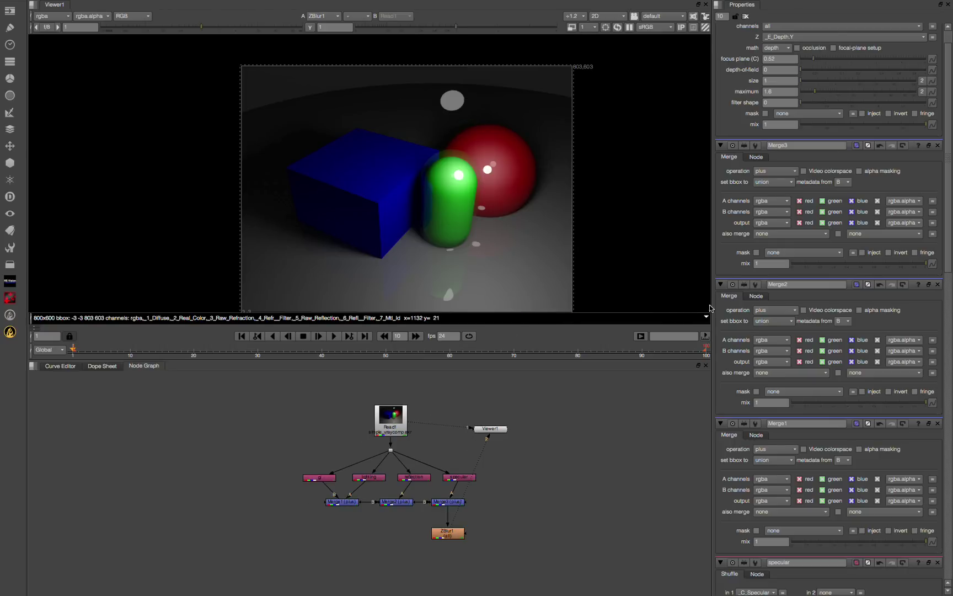
pyautogui.moveTo(711, 307); pyautogui.dragTo(698, 310)
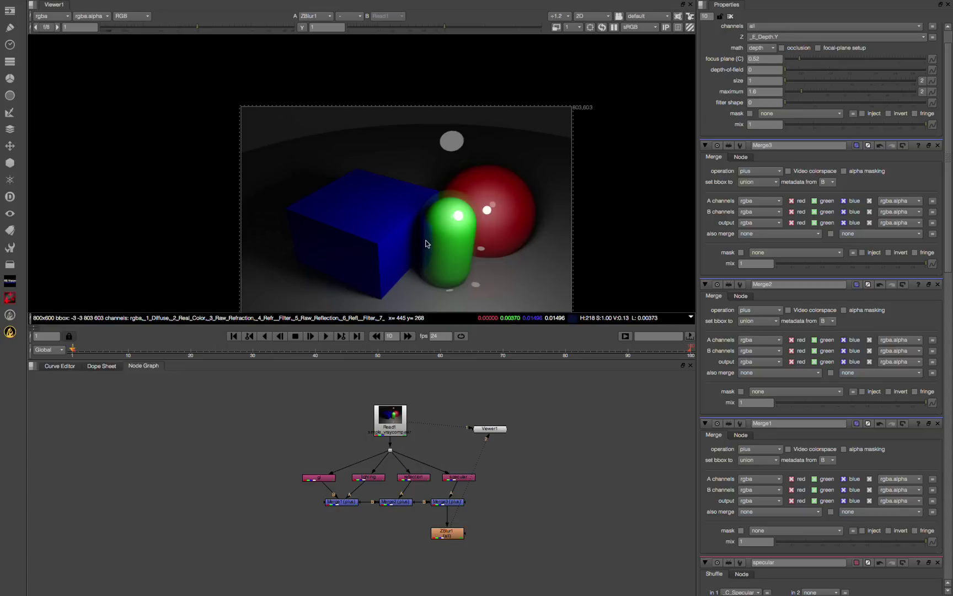
pyautogui.scroll(1, 426, 240)
pyautogui.moveTo(426, 240); pyautogui.dragTo(386, 197, button='middle')
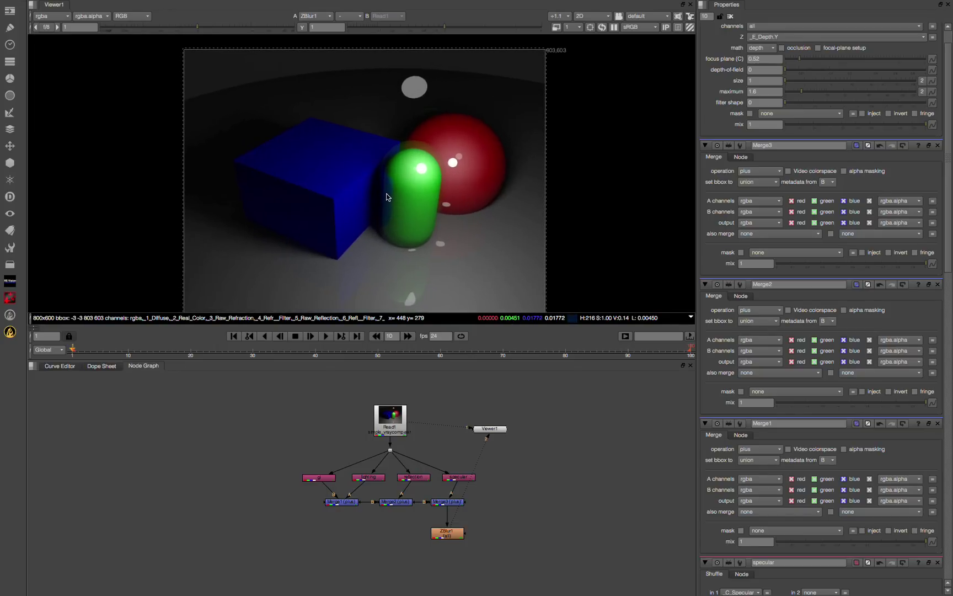
pyautogui.scroll(-1, 386, 197)
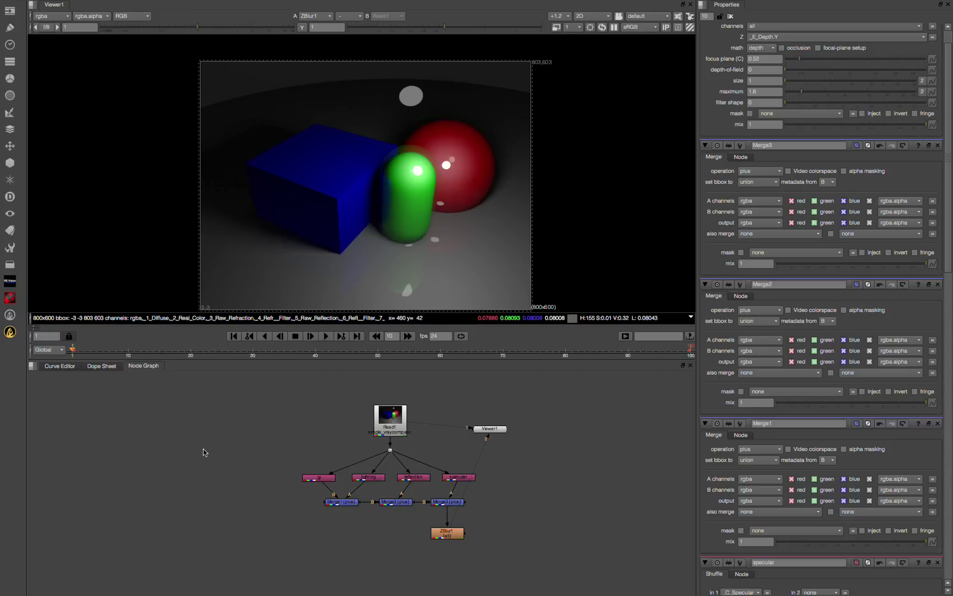
# Step: Add a Shuffle off Read1 pulling the _7_Mtl_Id_ layer and view it
pyautogui.press('Tab')
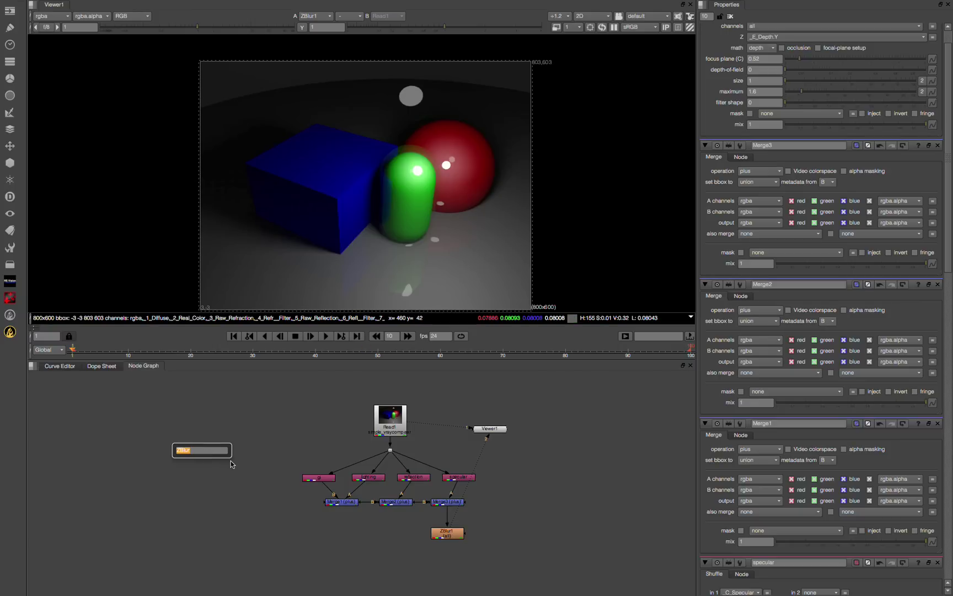
pyautogui.write('shuffl')
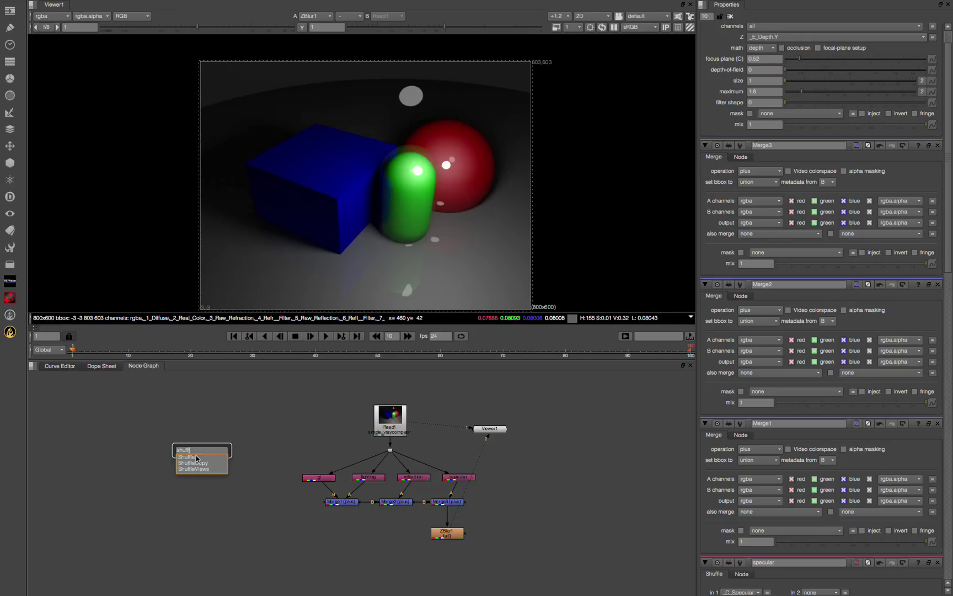
pyautogui.press('Return')
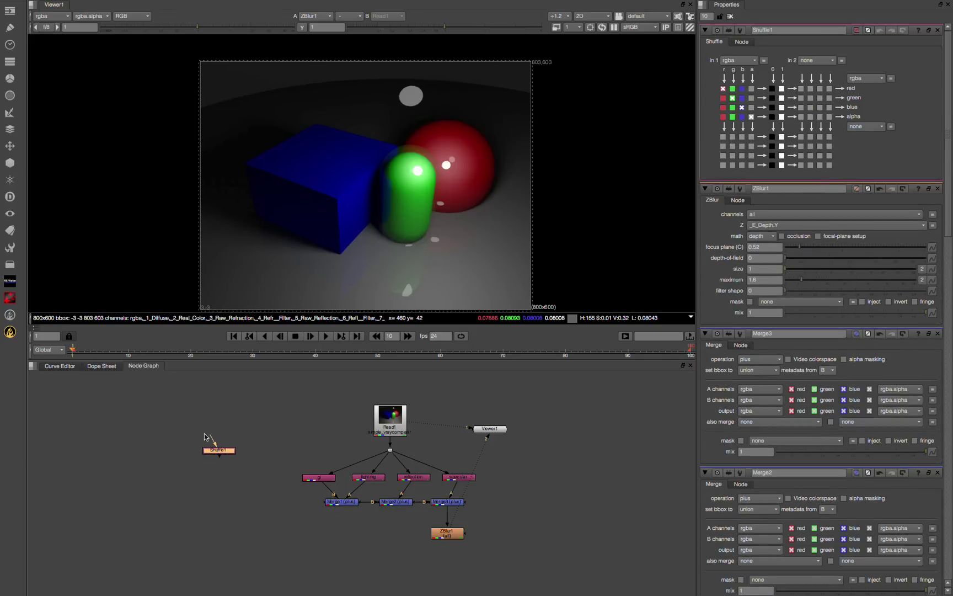
pyautogui.moveTo(213, 442); pyautogui.dragTo(390, 450)
pyautogui.click(739, 61)
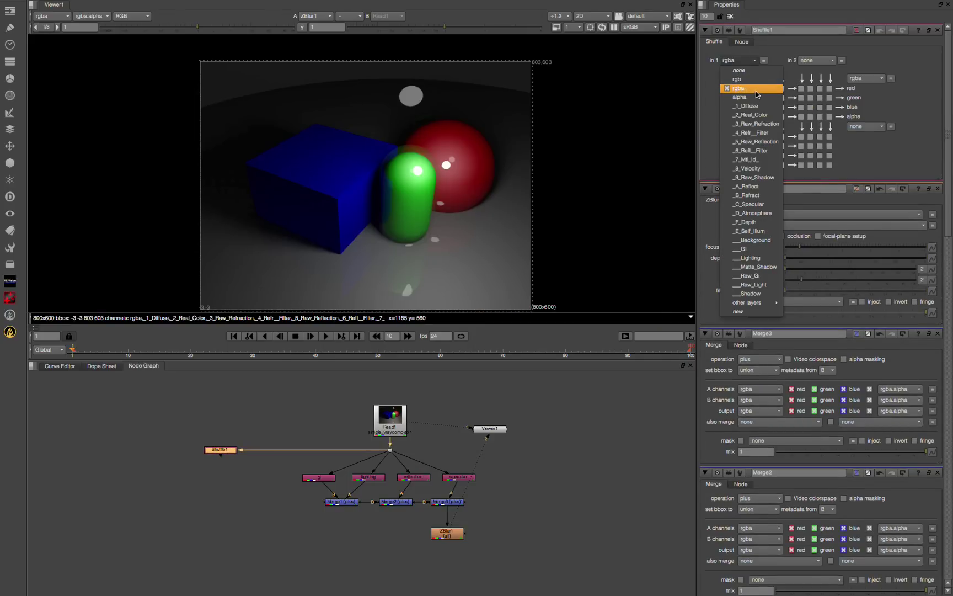
pyautogui.click(750, 160)
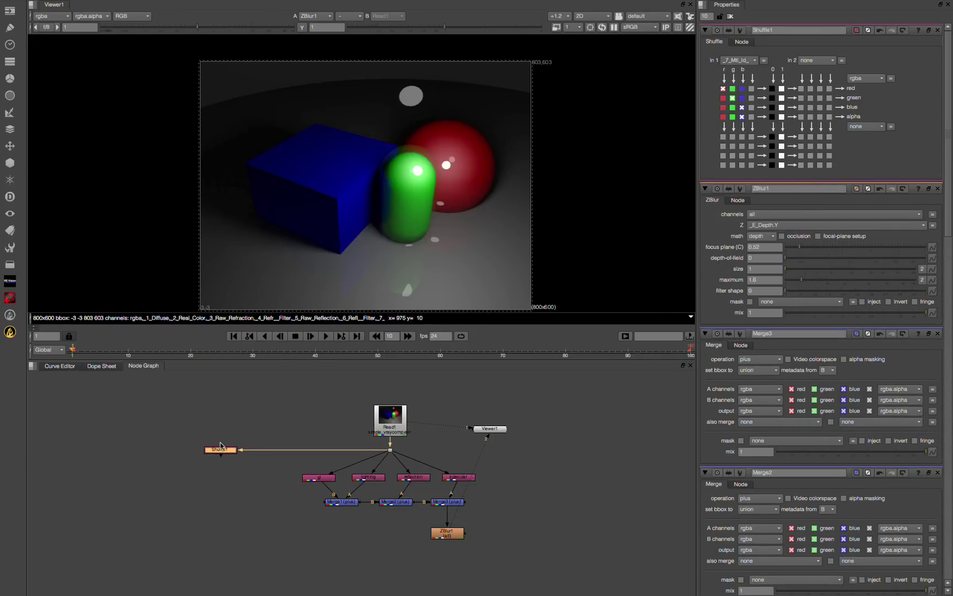
pyautogui.press('1')
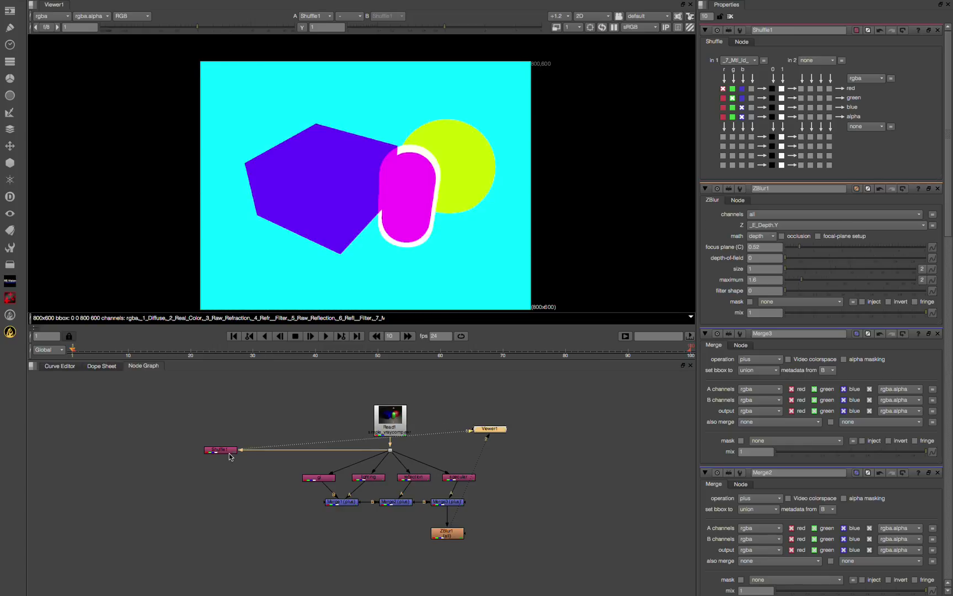
# Step: Nudge the Shuffle node into place and reselect it back in Nuke
pyautogui.moveTo(233, 451); pyautogui.dragTo(234, 452)
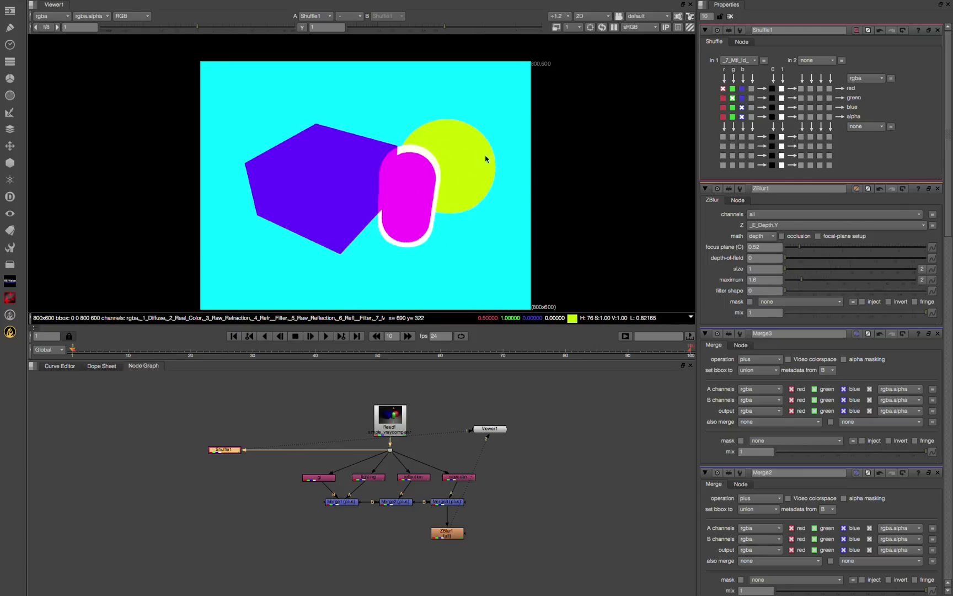
pyautogui.press('super+Tab')
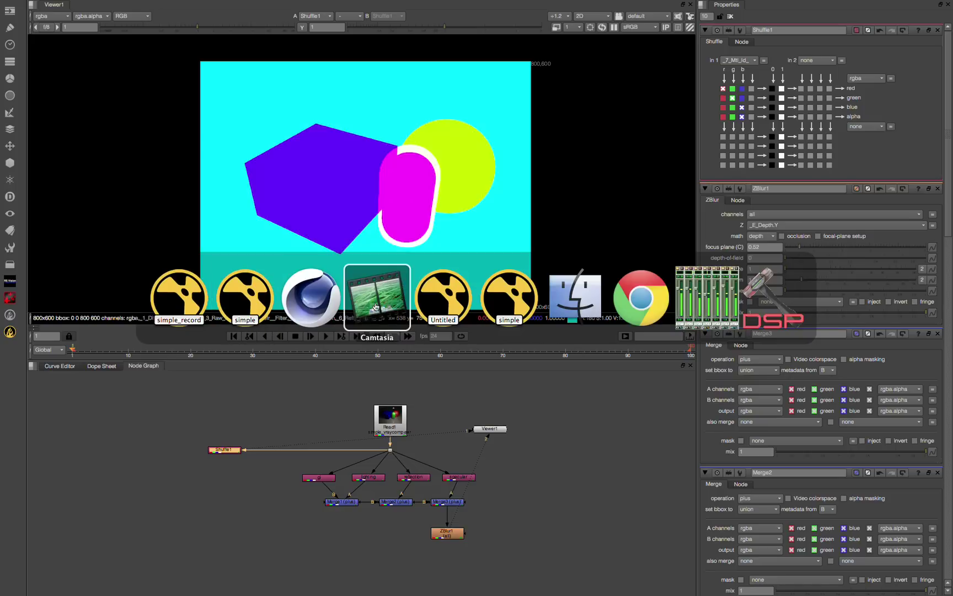
pyautogui.click(230, 434)
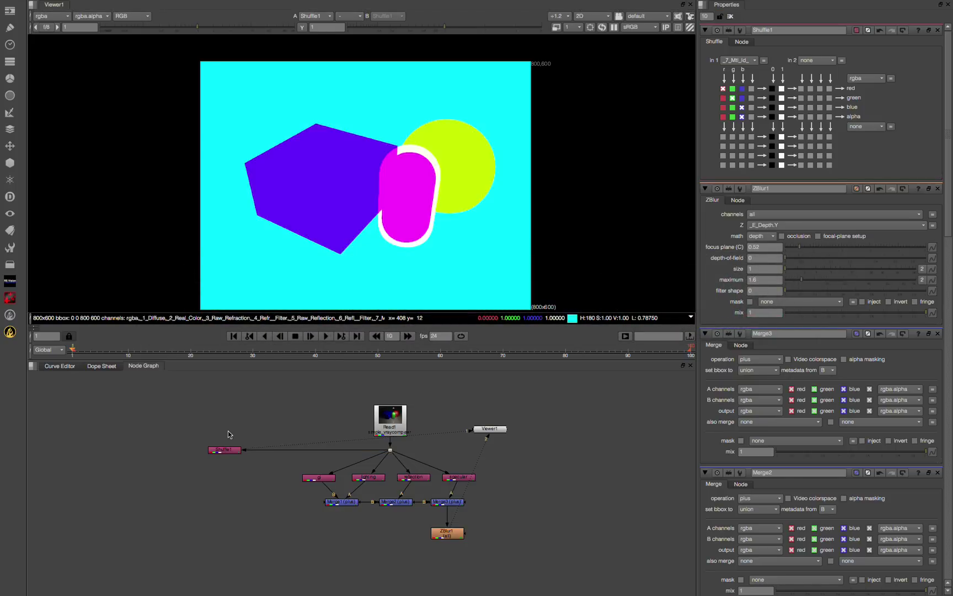
pyautogui.click(227, 451)
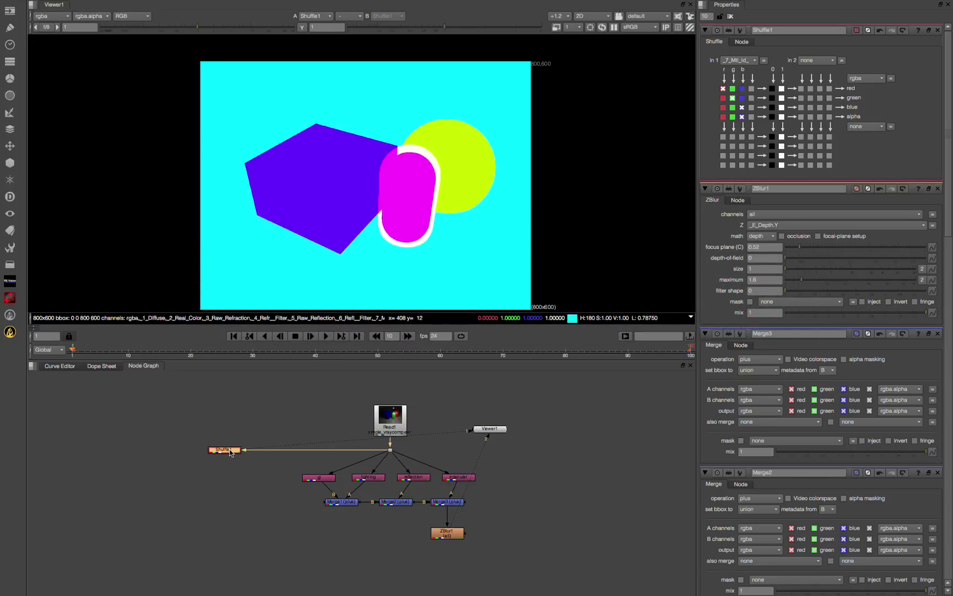
pyautogui.click(233, 441)
pyautogui.click(226, 450)
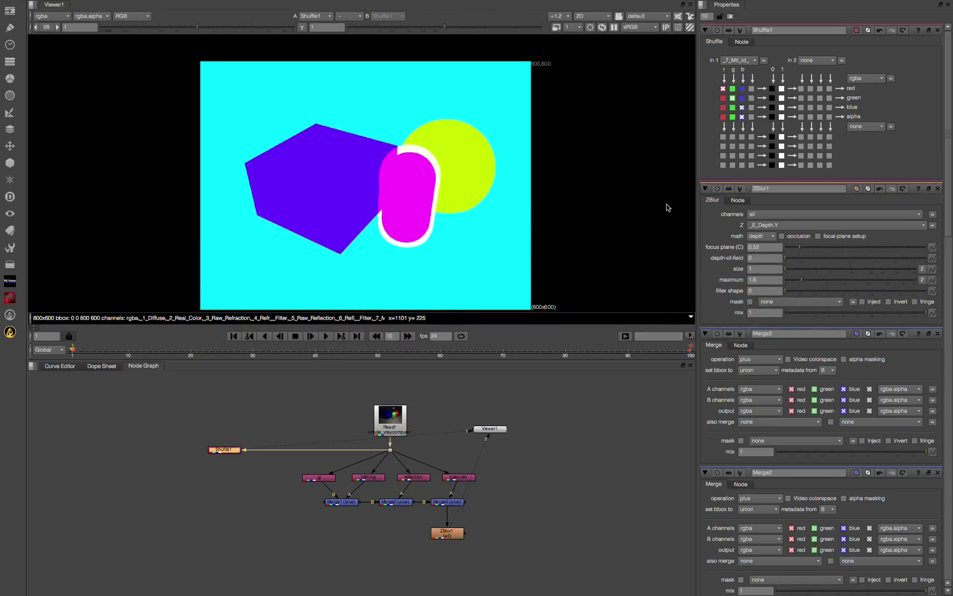
# Step: Rename the Shuffle to matid and add a Primatte keyer beneath it
pyautogui.write('matid')
pyautogui.press('Tab')
pyautogui.write('pri')
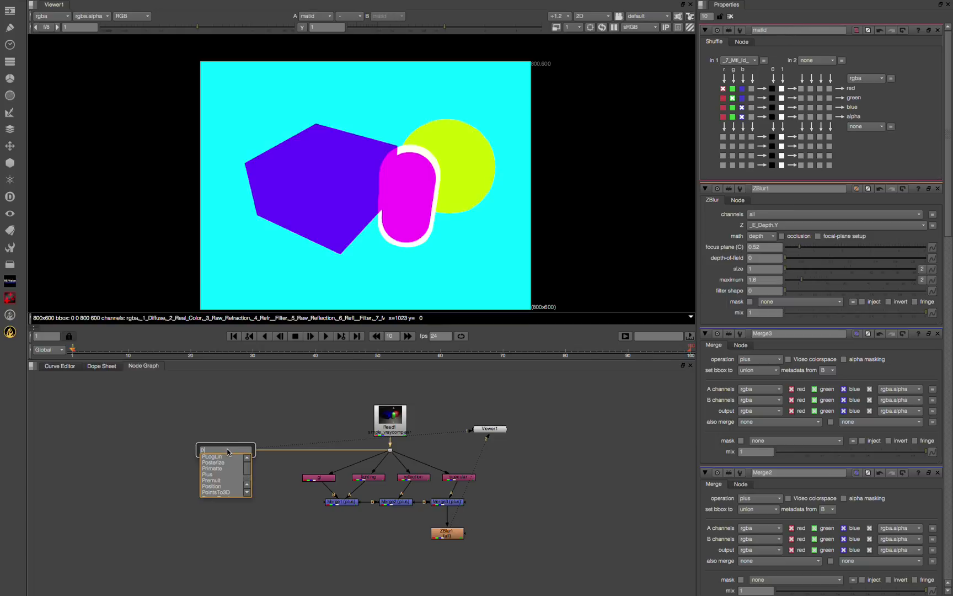
pyautogui.click(226, 457)
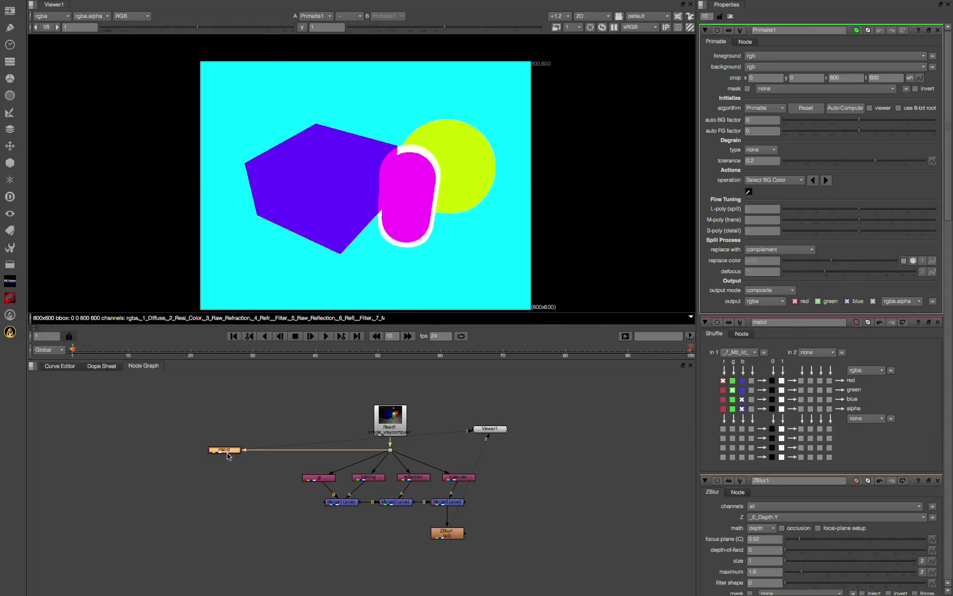
pyautogui.moveTo(228, 468); pyautogui.dragTo(228, 473)
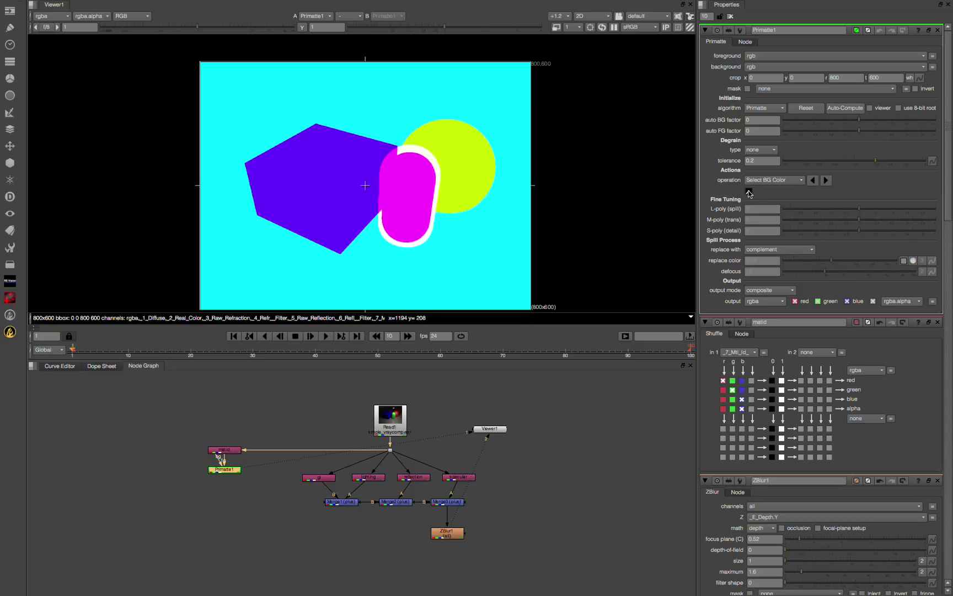
# Step: Sample the yellow sphere as Primatte's key colour, use Clean FG Noise, and view RGB again
pyautogui.click(749, 192)
pyautogui.keyDown('ctrl'); pyautogui.click(472, 169); pyautogui.keyUp('ctrl')
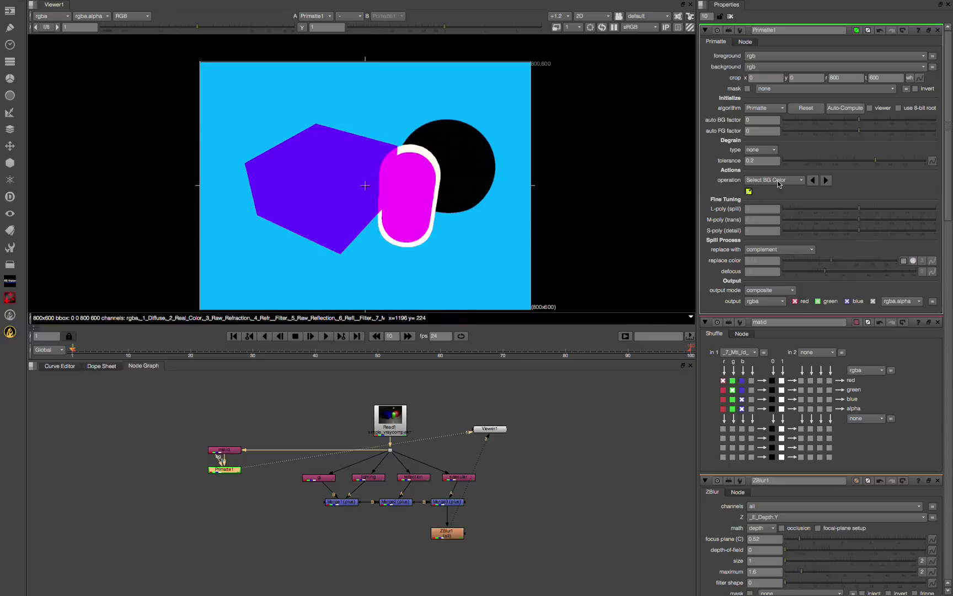
pyautogui.click(780, 181)
pyautogui.click(772, 201)
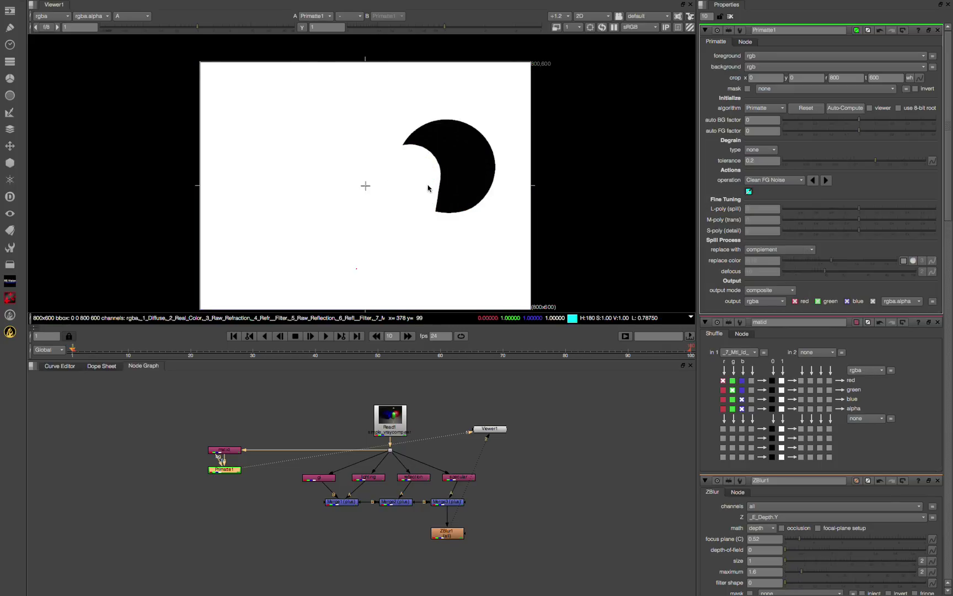
pyautogui.press('a')
pyautogui.scroll(-1, 294, 491)
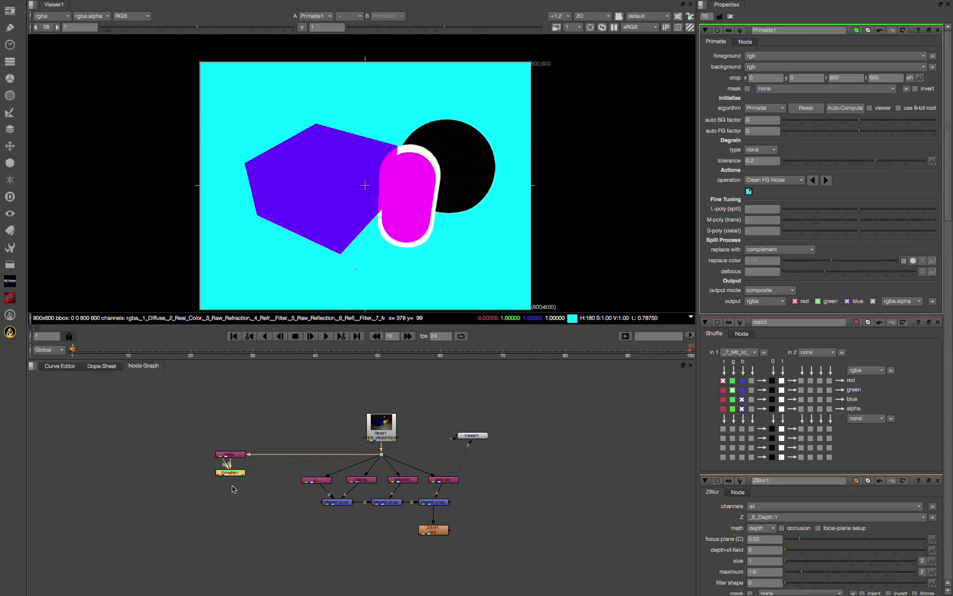
# Step: Select the Primatte node and begin adding a Copy node under it
pyautogui.click(224, 473)
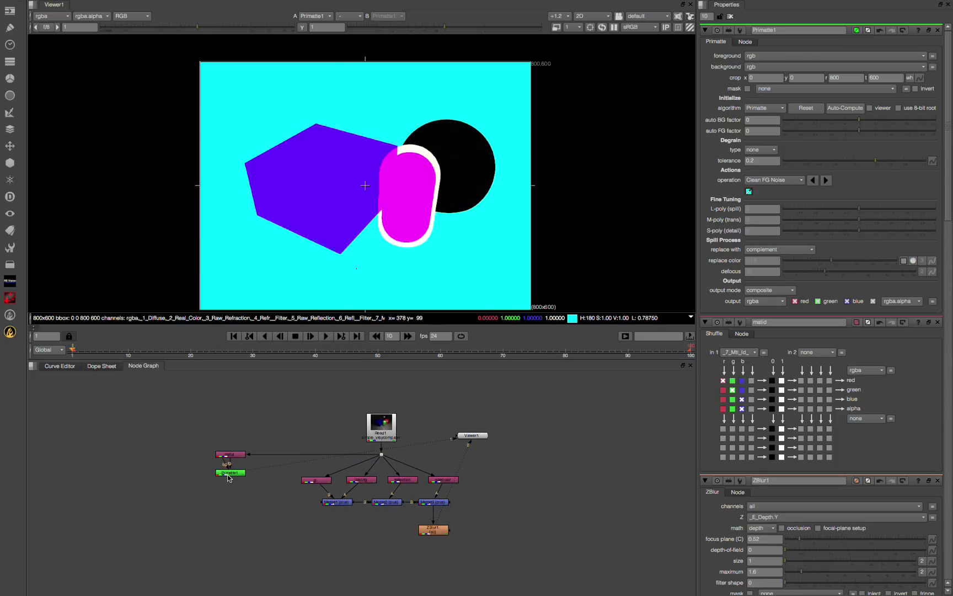
pyautogui.click(228, 475)
pyautogui.write('n')
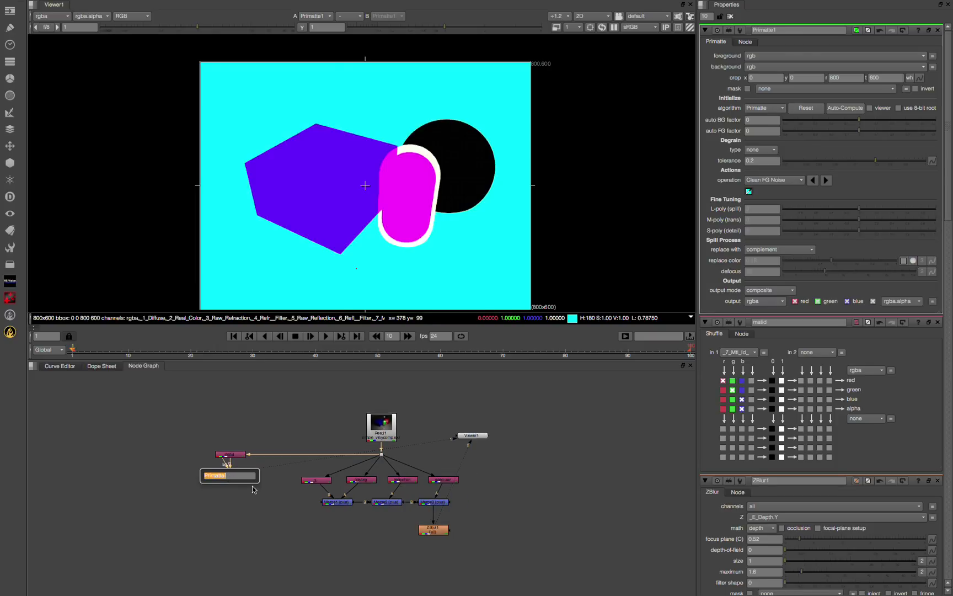
pyautogui.write('cop')
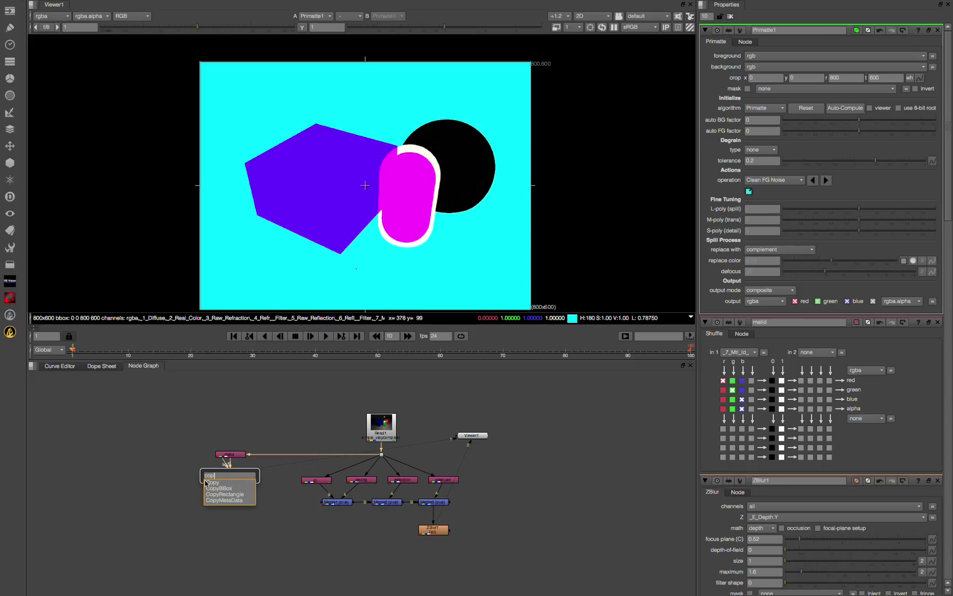
# Step: Insert a Copy node under Primatte, feed it Merge3's beauty, and tidy the node layout
pyautogui.press('Return')
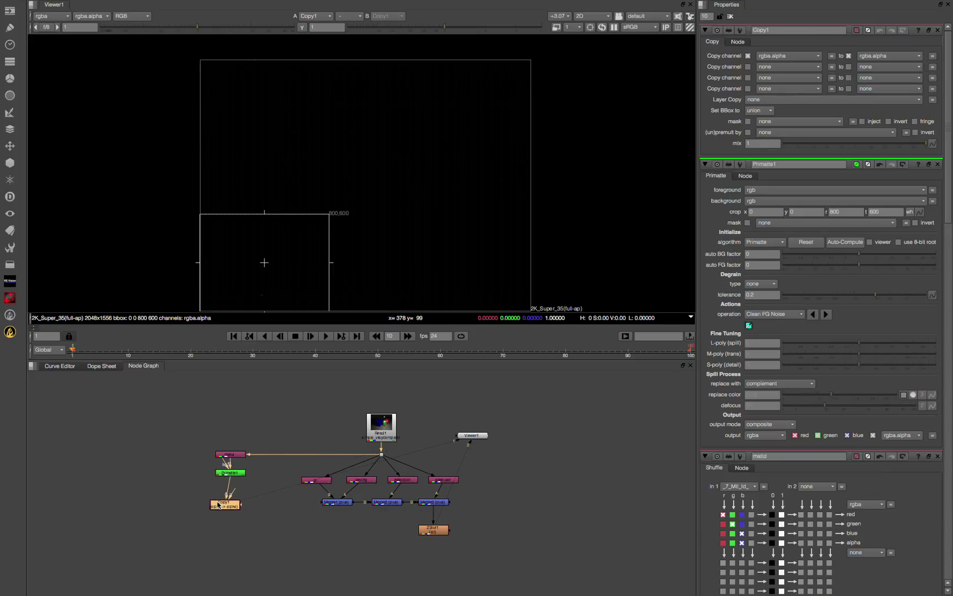
pyautogui.moveTo(218, 504); pyautogui.dragTo(223, 505)
pyautogui.moveTo(250, 505); pyautogui.dragTo(434, 504)
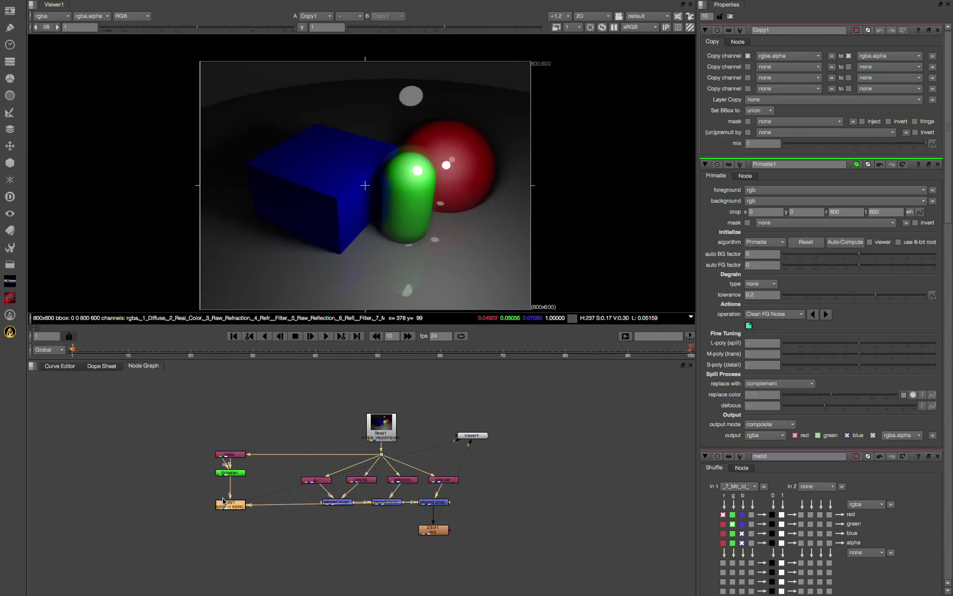
pyautogui.moveTo(222, 501); pyautogui.dragTo(254, 512)
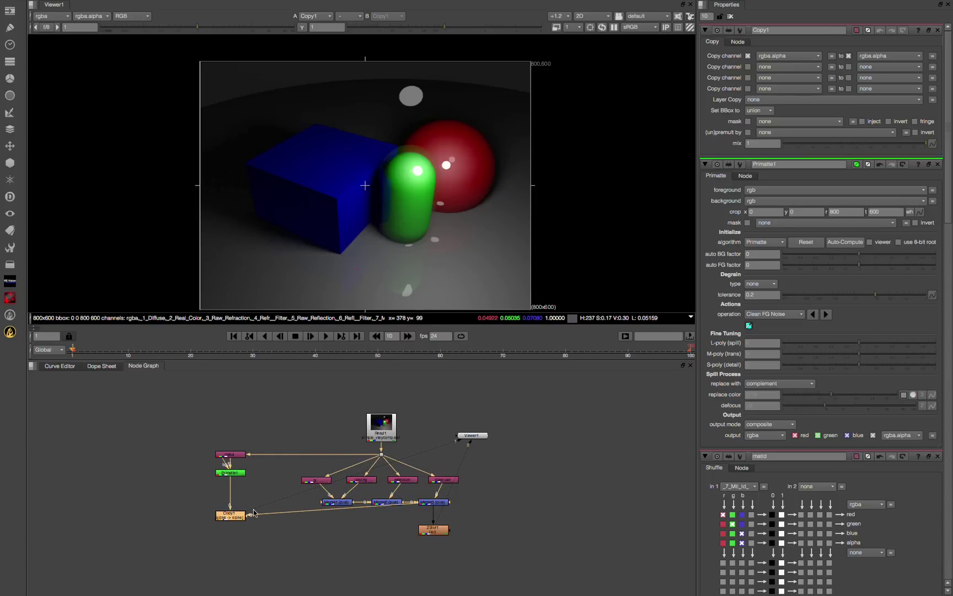
pyautogui.moveTo(438, 536); pyautogui.dragTo(437, 548)
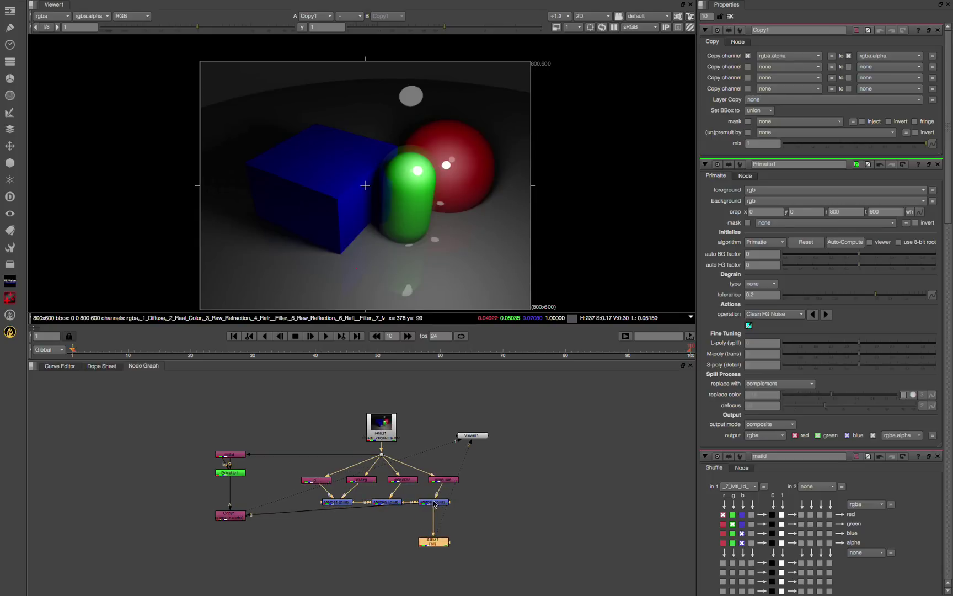
pyautogui.click(434, 503)
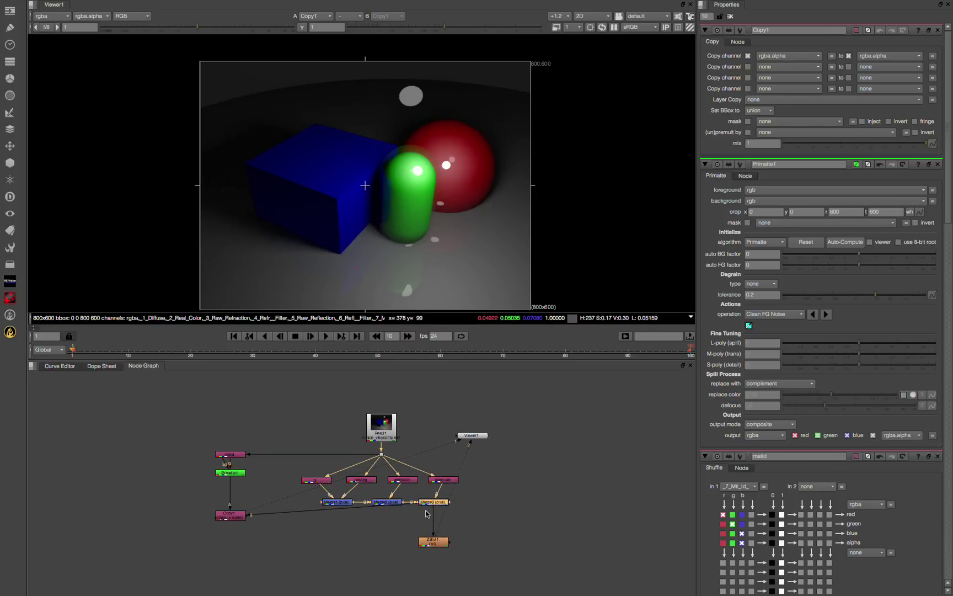
# Step: Add a Premult node after Copy1
pyautogui.click(234, 517)
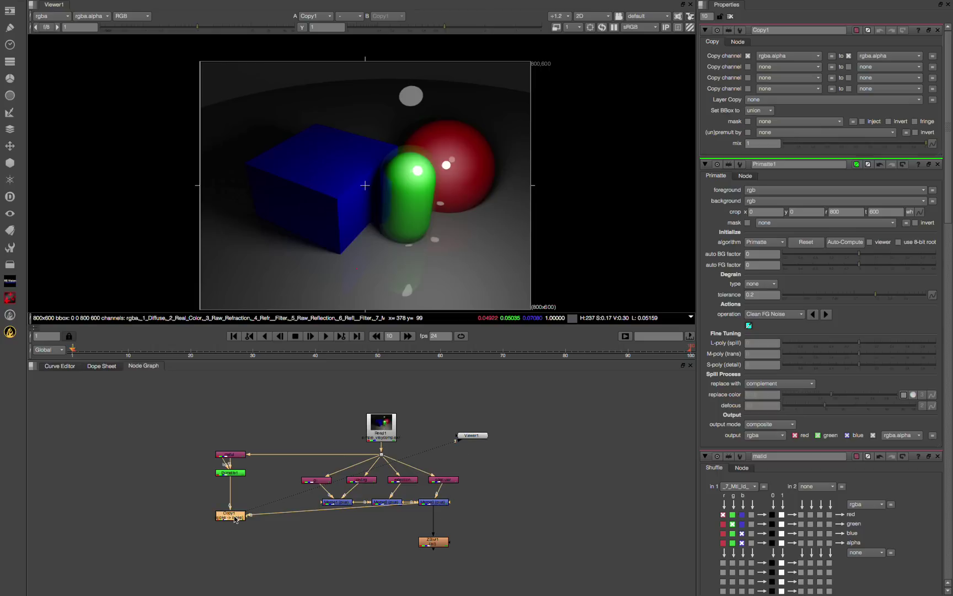
pyautogui.press('Tab')
pyautogui.write('pre')
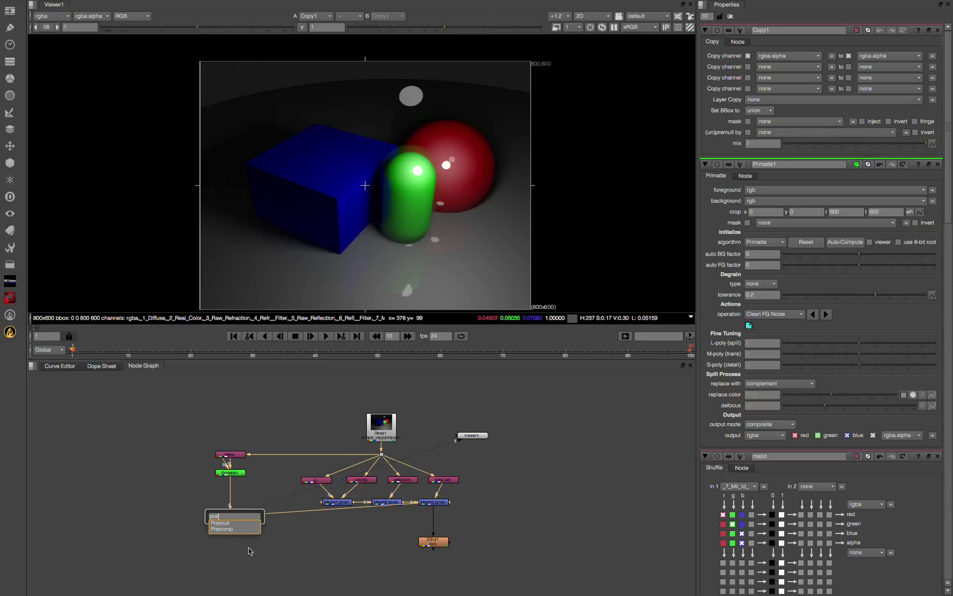
pyautogui.click(236, 523)
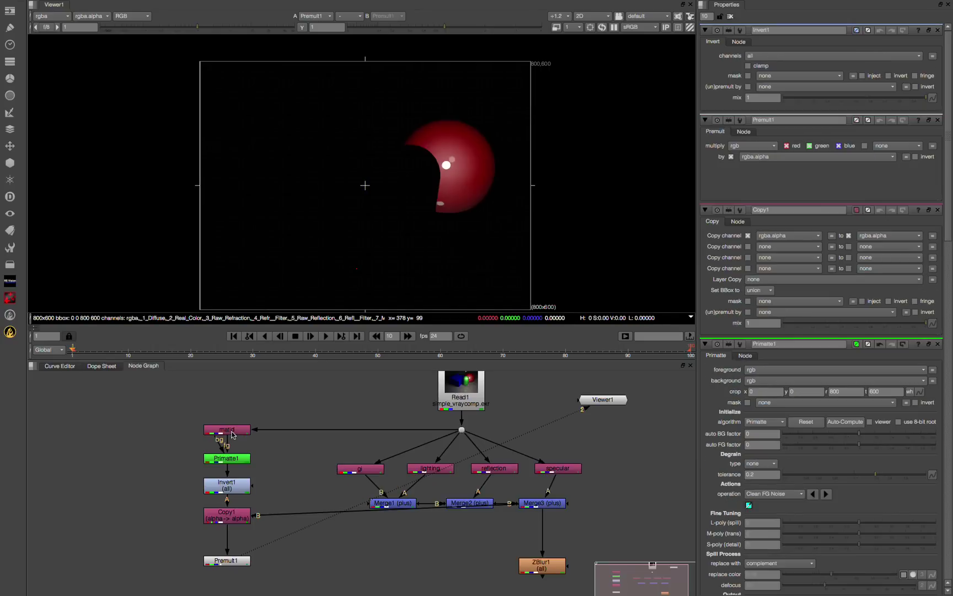
# Step: Review the matid, Invert1, Merge3 and Copy1 nodes and move Premult1 up near Copy1
pyautogui.click(232, 432)
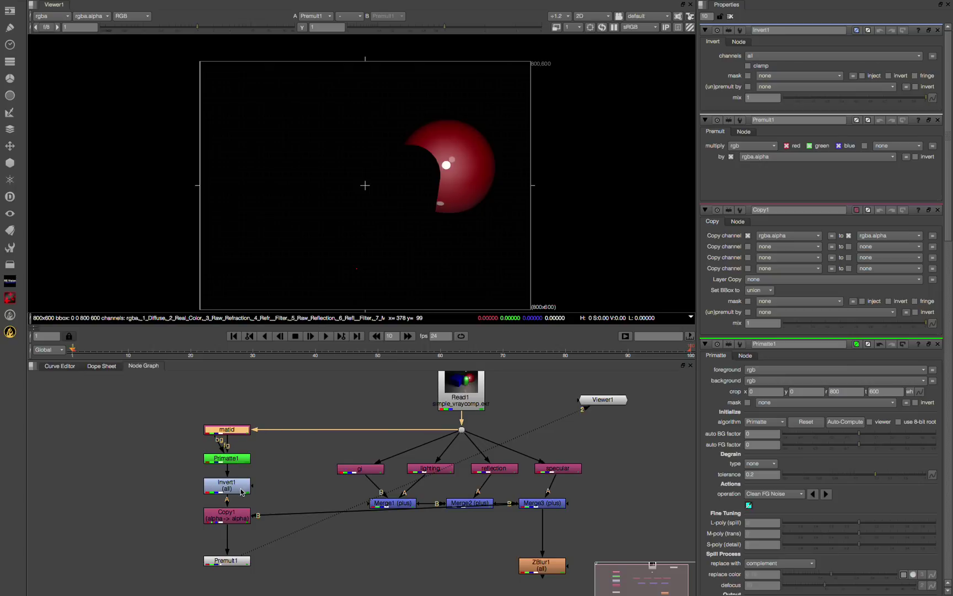
pyautogui.click(225, 492)
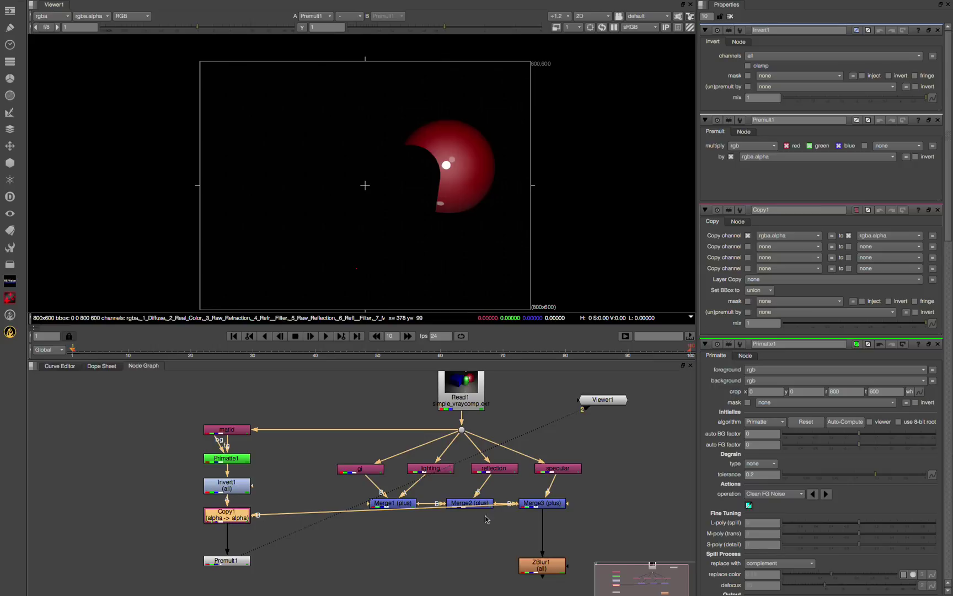
pyautogui.click(549, 506)
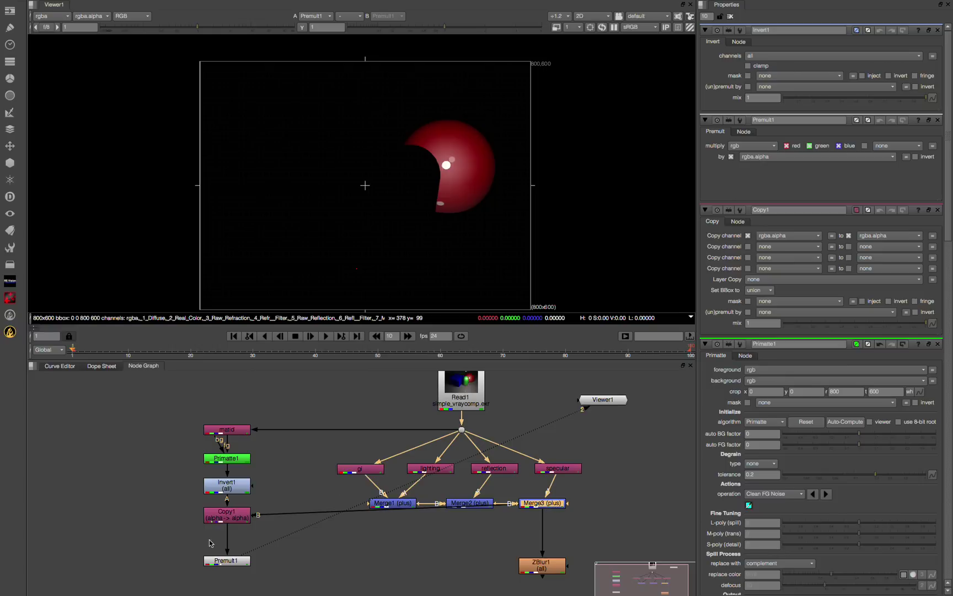
pyautogui.click(221, 513)
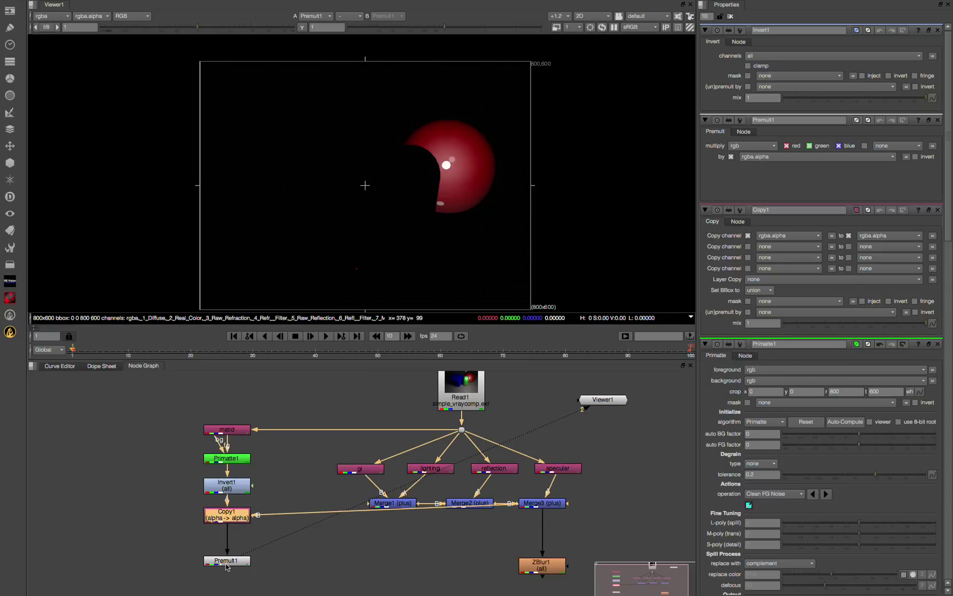
pyautogui.moveTo(226, 564); pyautogui.dragTo(225, 548)
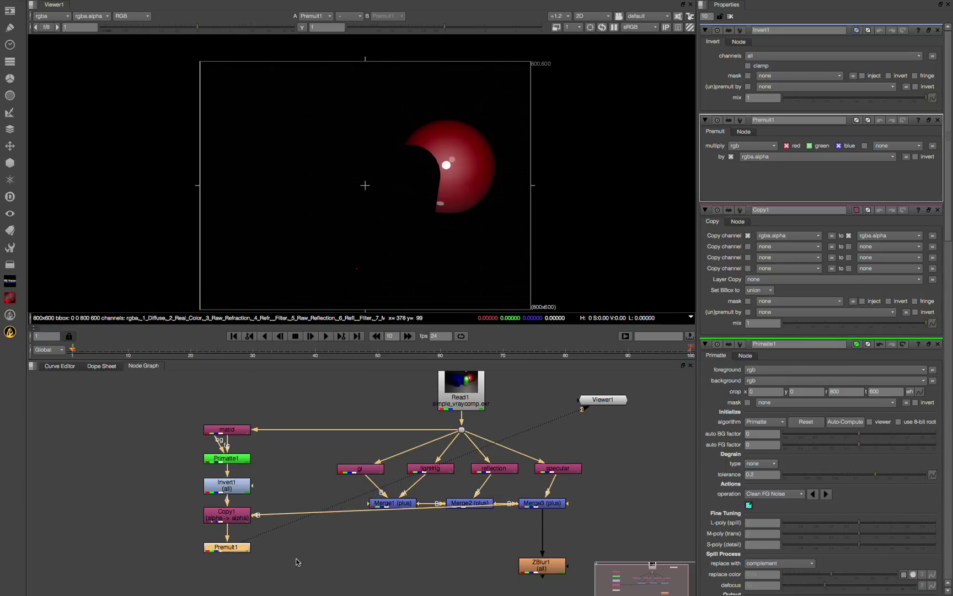
# Step: Add an over Merge4 with Premult1 in A and Merge3 in B, and view it
pyautogui.click(297, 563)
pyautogui.press('m')
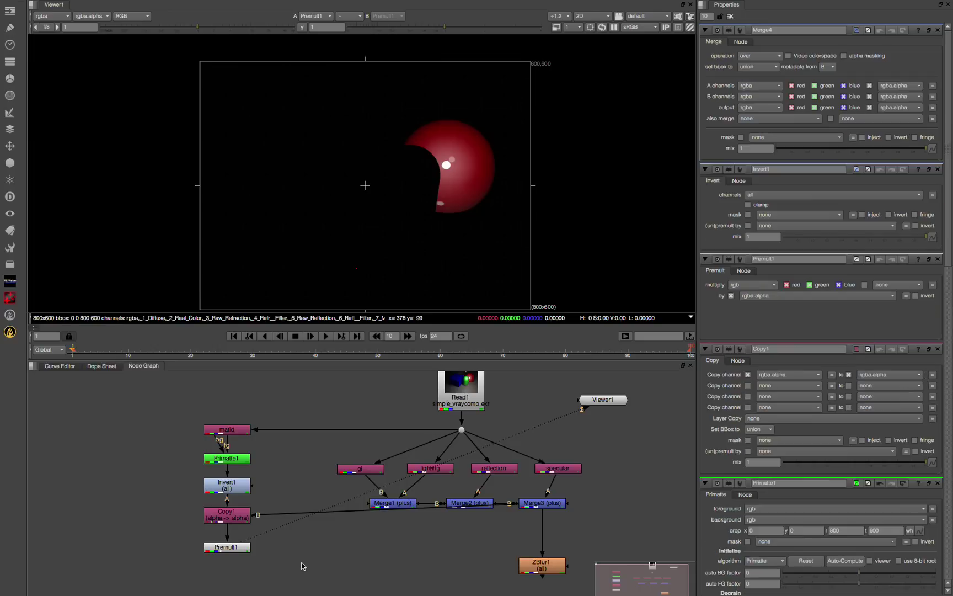
pyautogui.moveTo(283, 543); pyautogui.dragTo(238, 547)
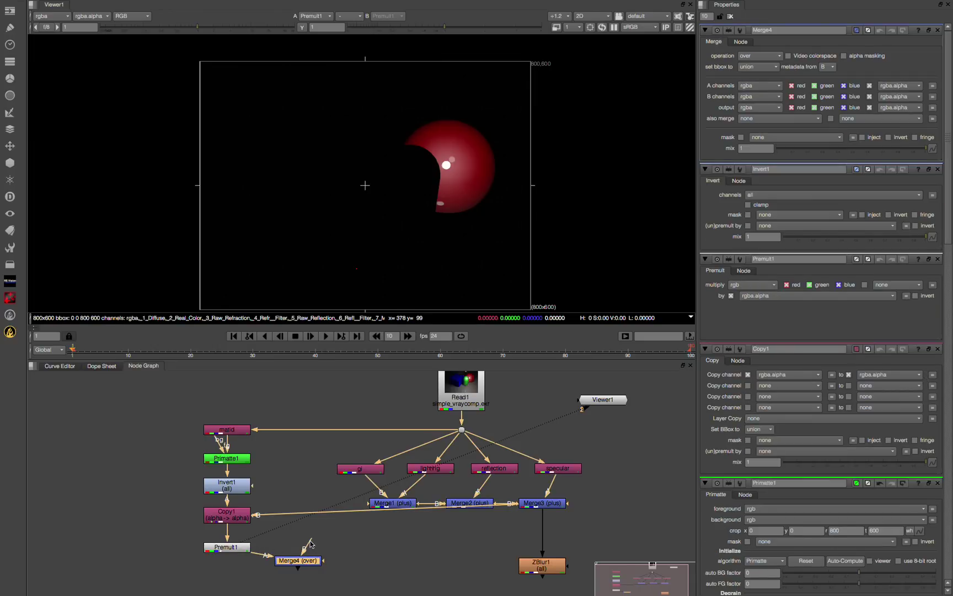
pyautogui.moveTo(310, 543); pyautogui.dragTo(543, 504)
pyautogui.moveTo(300, 562); pyautogui.dragTo(365, 565)
pyautogui.press('1')
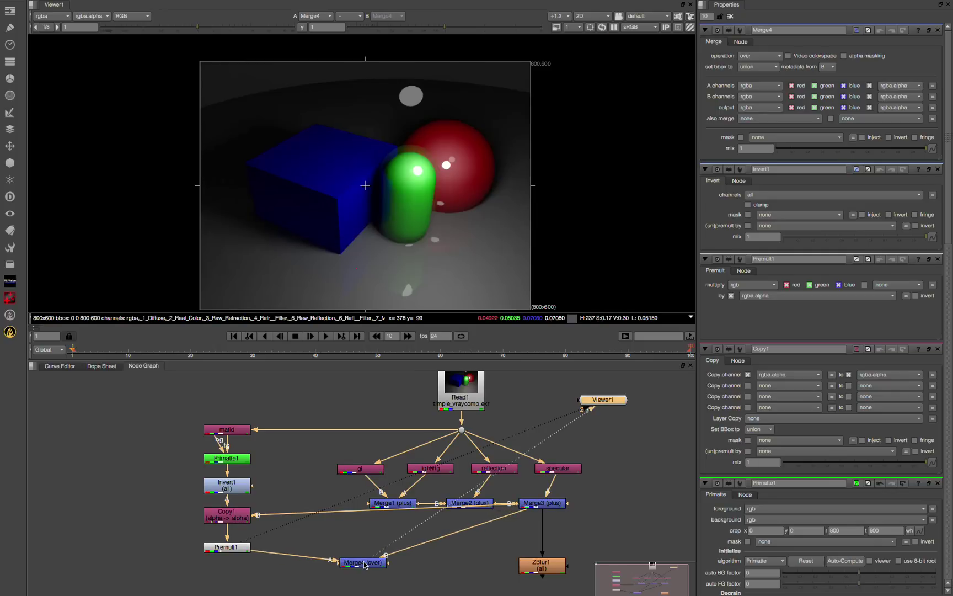
# Step: Line Premult1 up under Copy1 and view the isolated sphere output
pyautogui.click(364, 566)
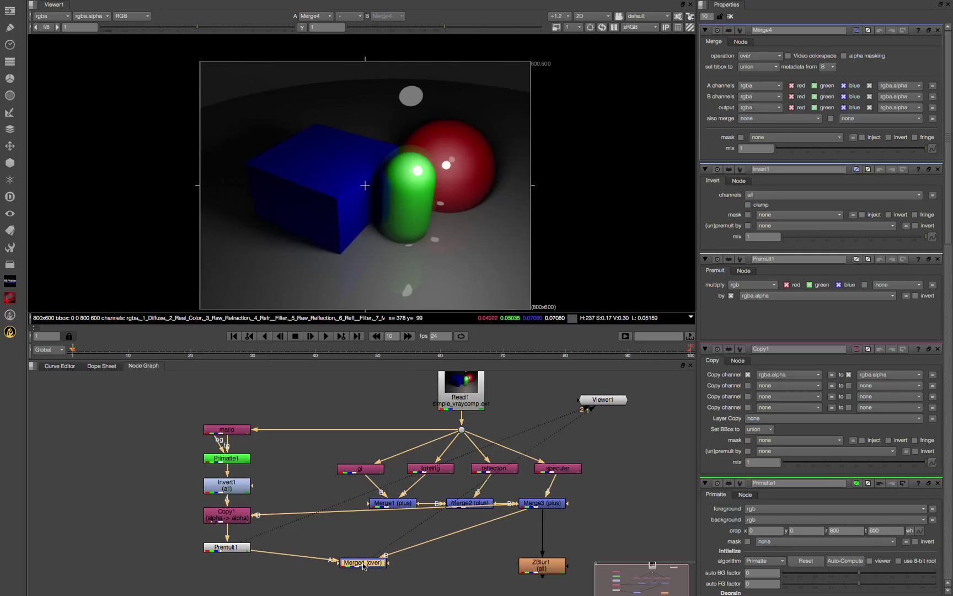
pyautogui.click(220, 549)
pyautogui.moveTo(220, 549); pyautogui.dragTo(234, 543)
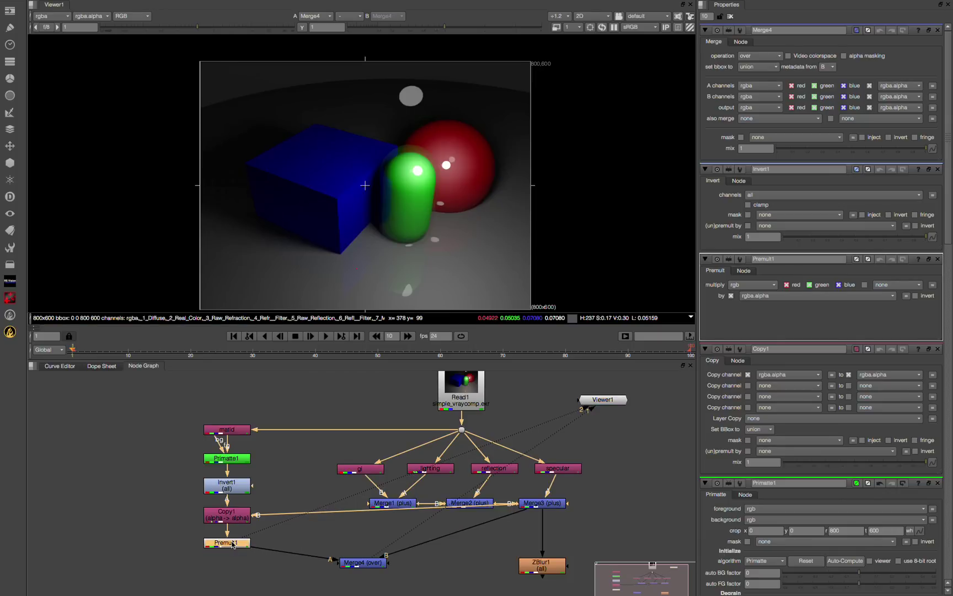
pyautogui.press('2')
pyautogui.click(353, 563)
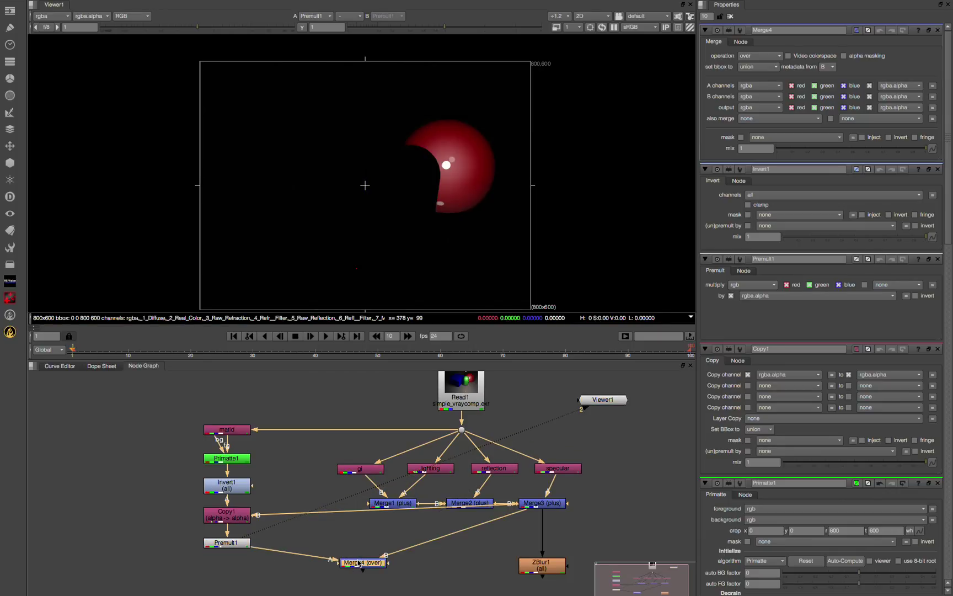
# Step: Insert a Grade node below Premult1, feeding Merge4
pyautogui.press('1')
pyautogui.click(224, 545)
pyautogui.press('Tab')
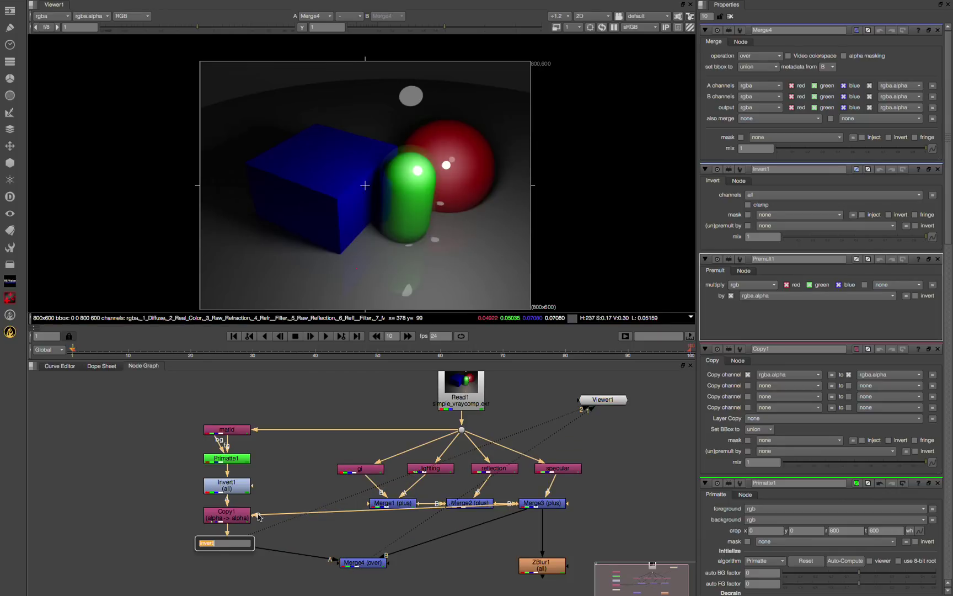
pyautogui.write('grade')
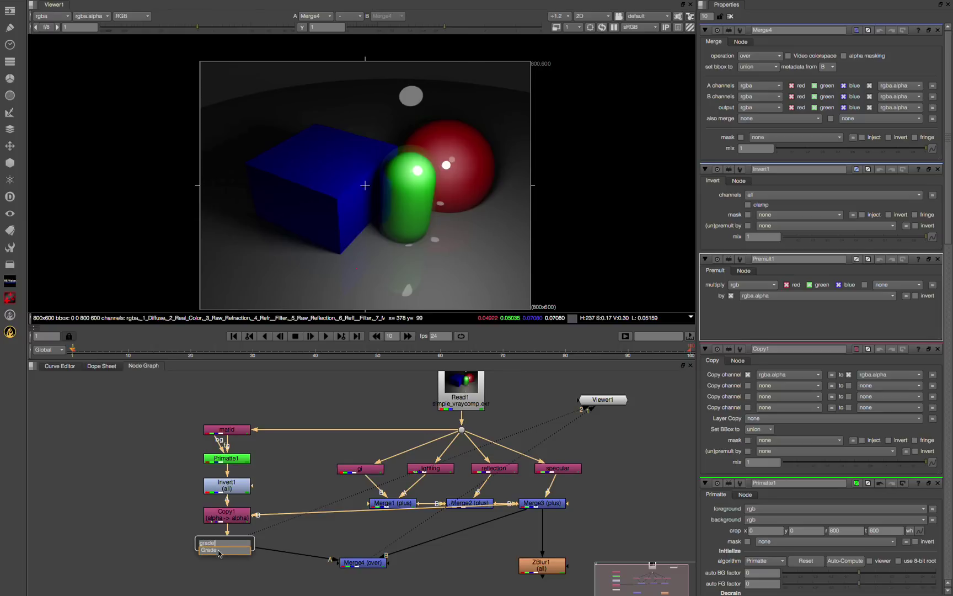
pyautogui.press('Return')
pyautogui.moveTo(228, 560); pyautogui.dragTo(229, 567)
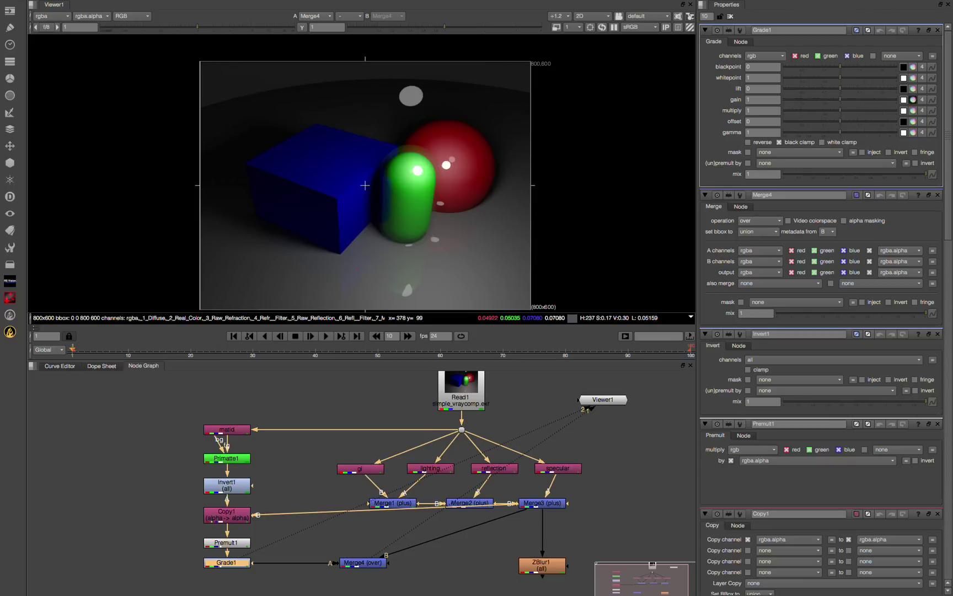
# Step: Set Grade1's gain to about 1.03, -3.2, 4 so the sphere turns purple
pyautogui.click(913, 100)
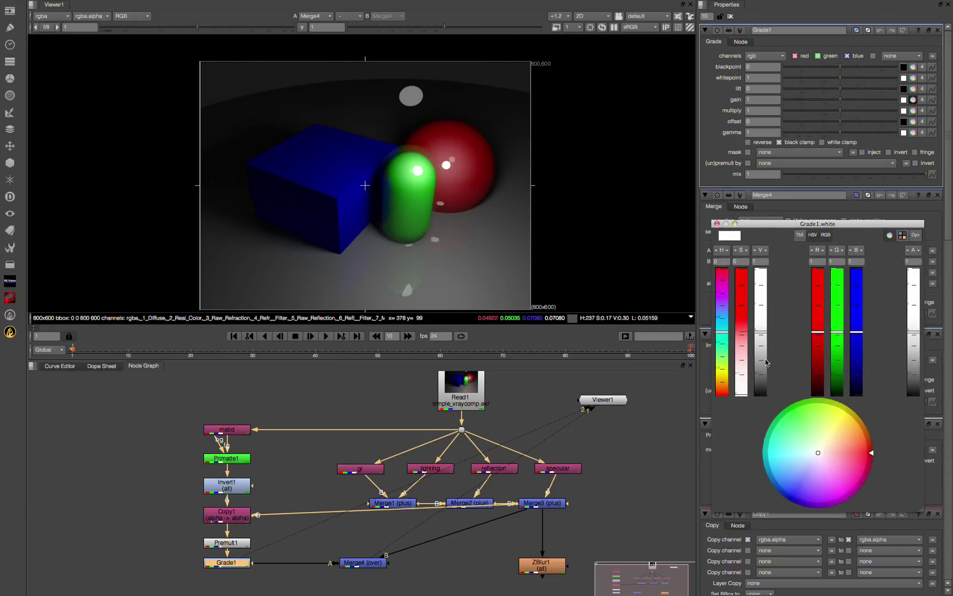
pyautogui.moveTo(723, 311); pyautogui.dragTo(742, 390)
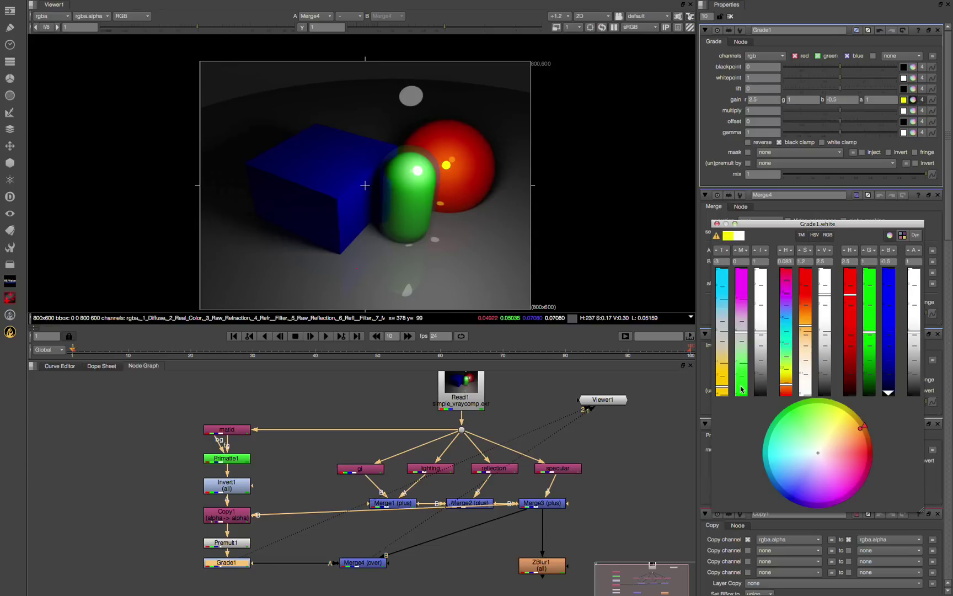
pyautogui.moveTo(806, 326)
pyautogui.mouseDown()
pyautogui.moveTo(806, 364)
pyautogui.moveTo(810, 276)
pyautogui.moveTo(814, 350)
pyautogui.moveTo(807, 312)
pyautogui.mouseUp()
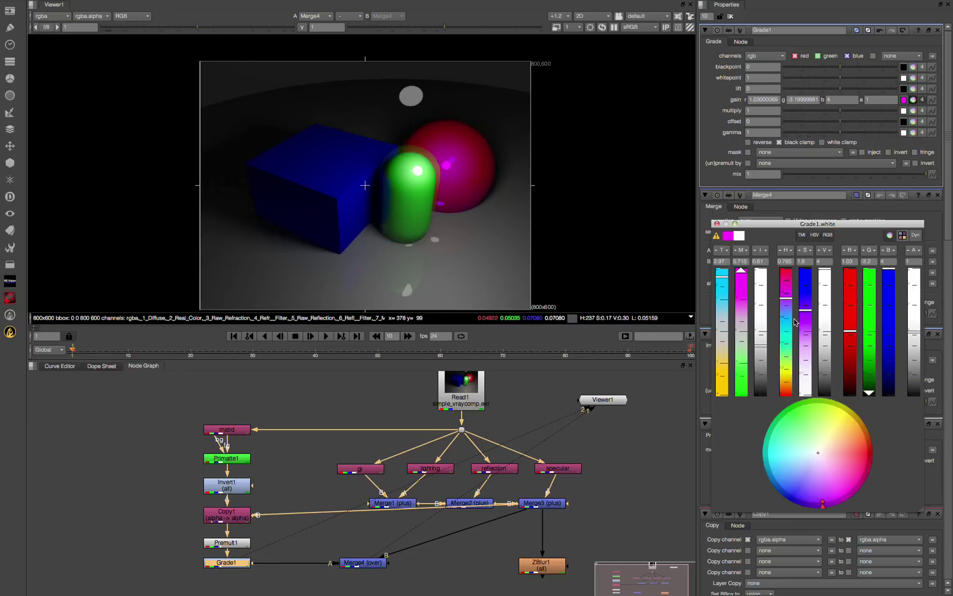
# Step: Delete ZBlur1 and move Merge4 into its old spot below Merge3
pyautogui.click(720, 226)
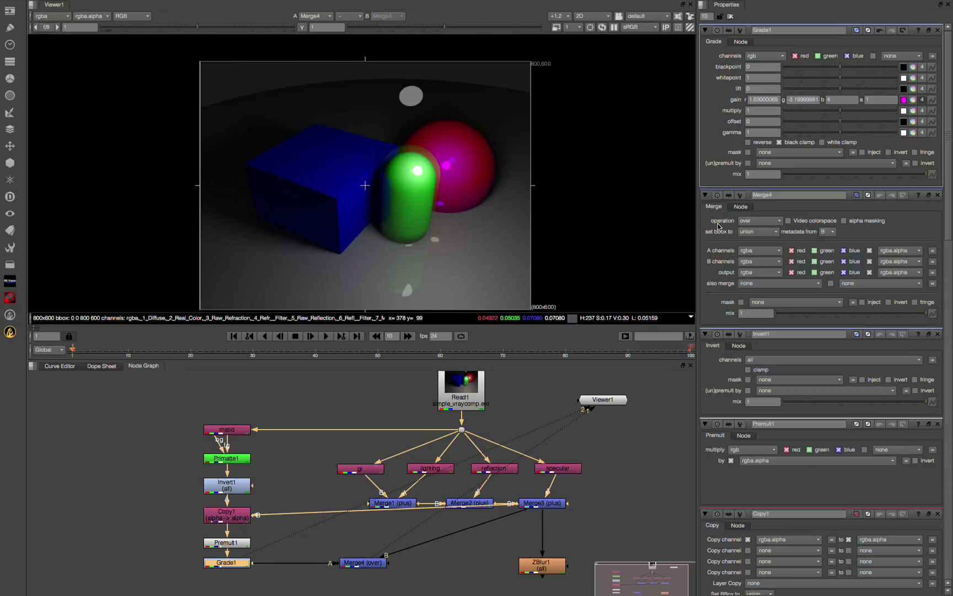
pyautogui.scroll(-2, 479, 493)
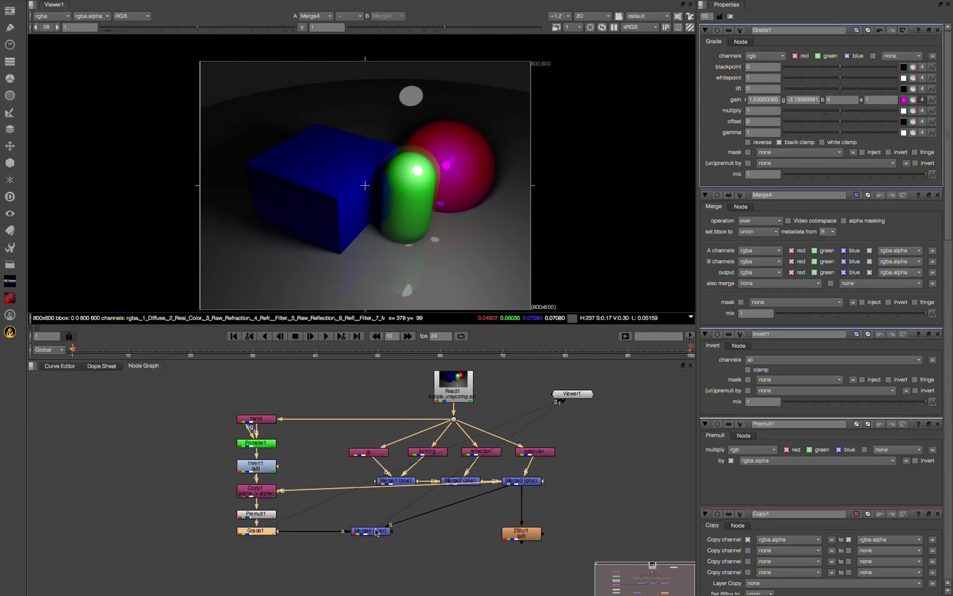
pyautogui.click(513, 536)
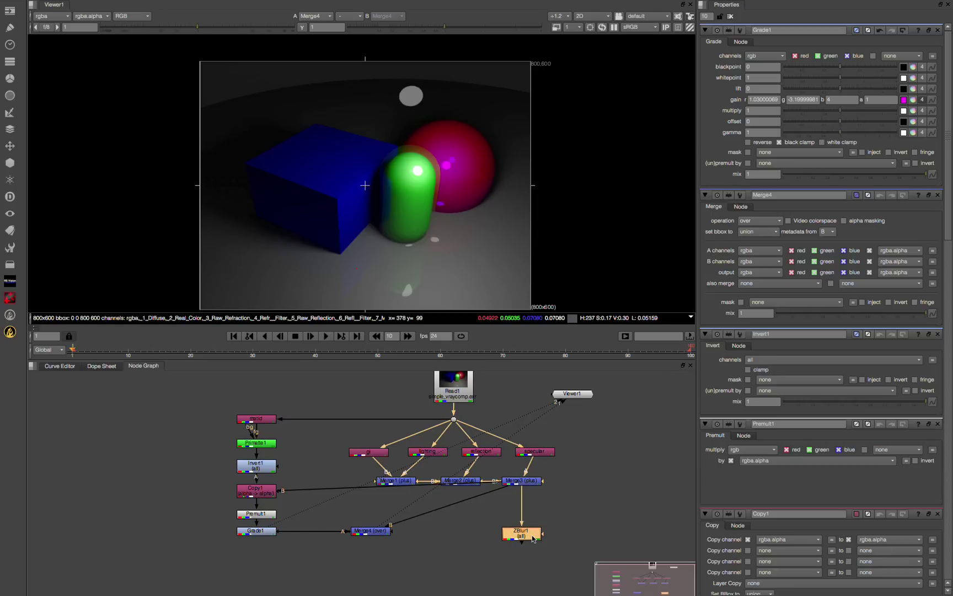
pyautogui.press('Delete')
pyautogui.moveTo(390, 531); pyautogui.dragTo(540, 531)
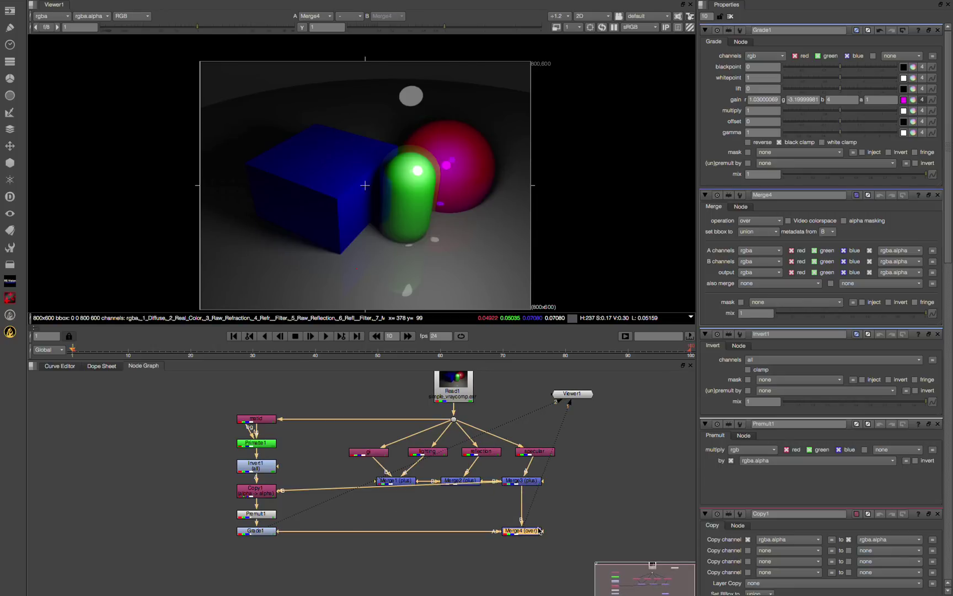
pyautogui.moveTo(326, 489); pyautogui.dragTo(386, 494)
pyautogui.moveTo(580, 496); pyautogui.dragTo(586, 519, button='middle')
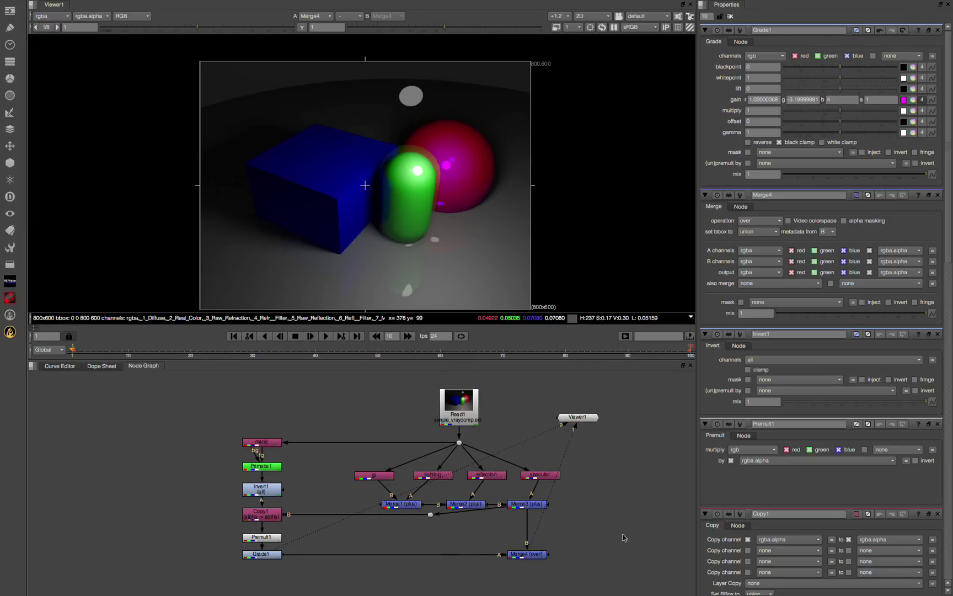
# Step: Marquee-select the reflection and specular shuffles together with Merge2, Merge3 and Merge4
pyautogui.scroll(1, 643, 533)
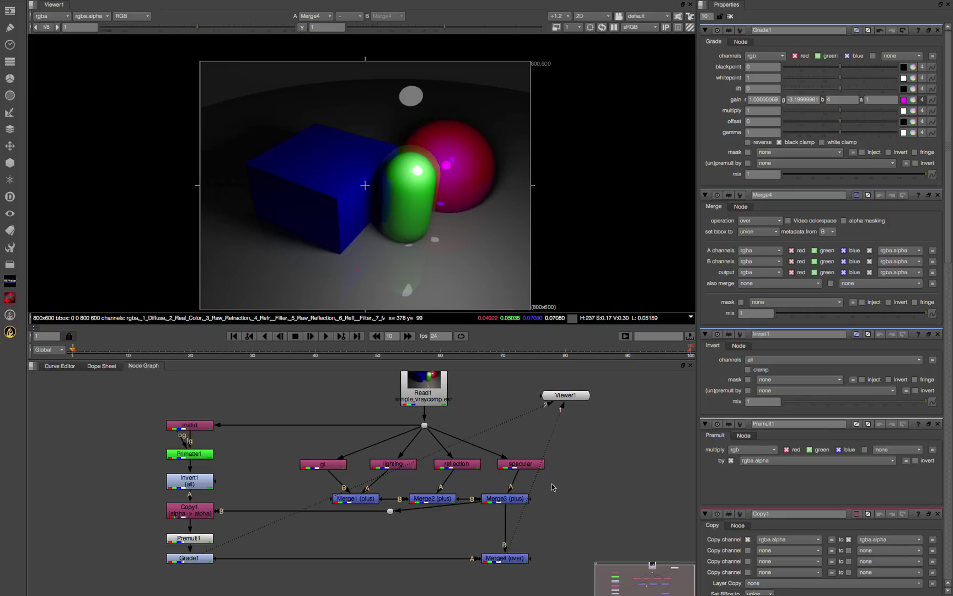
pyautogui.scroll(-1, 551, 486)
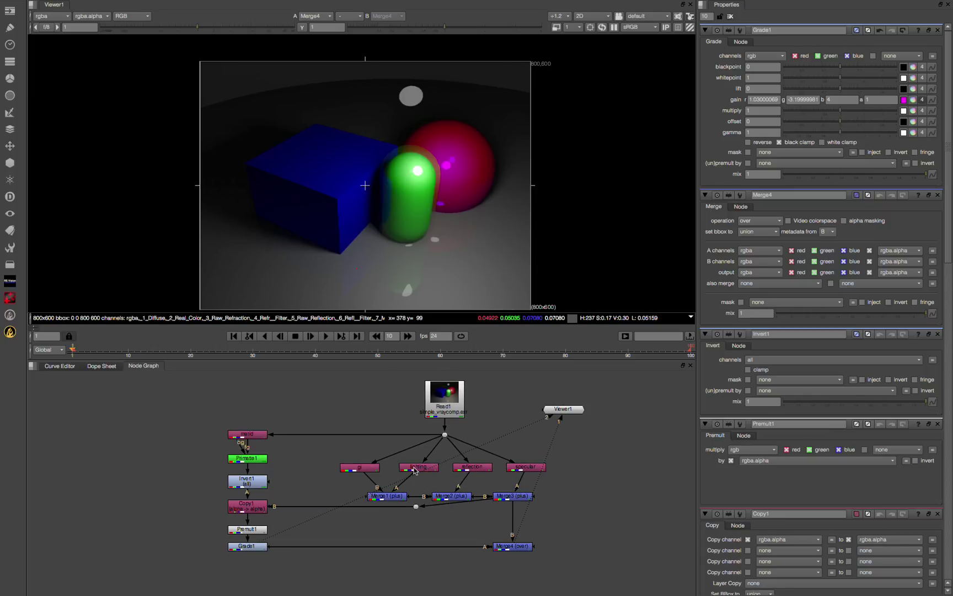
pyautogui.moveTo(196, 418); pyautogui.dragTo(666, 572)
pyautogui.click(609, 585)
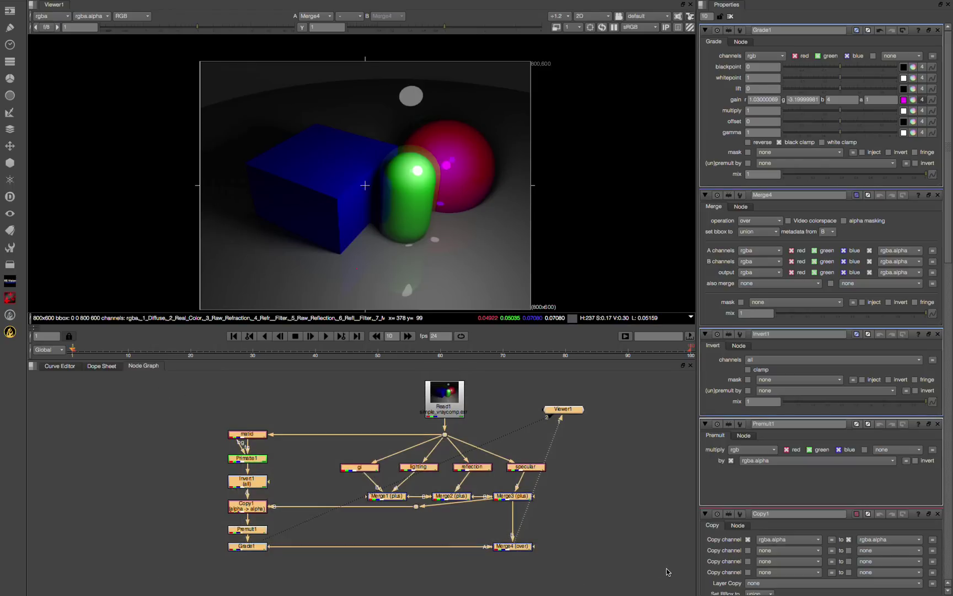
pyautogui.click(666, 572)
pyautogui.moveTo(155, 390); pyautogui.dragTo(684, 581)
pyautogui.click(626, 526)
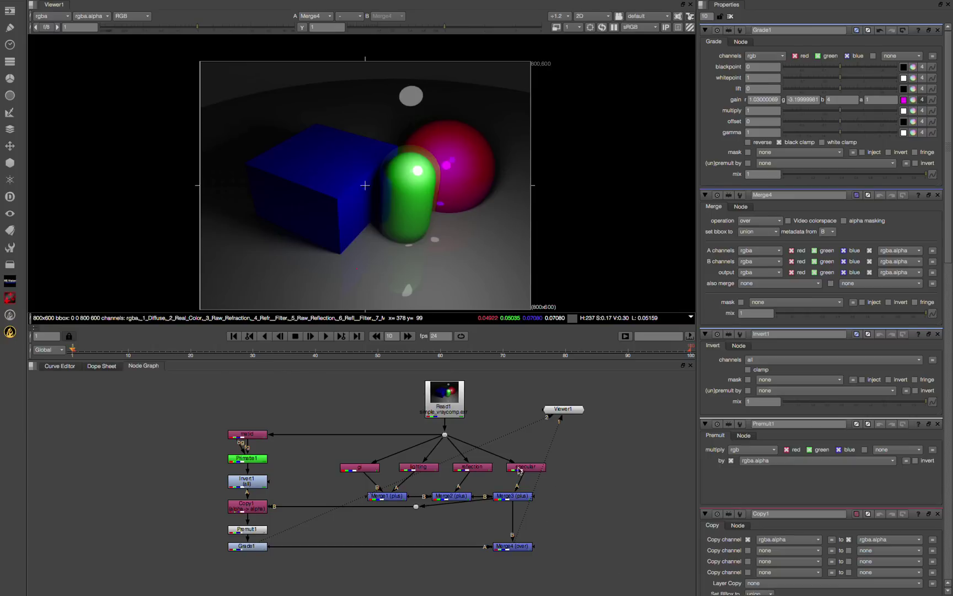
pyautogui.moveTo(178, 419); pyautogui.dragTo(545, 500)
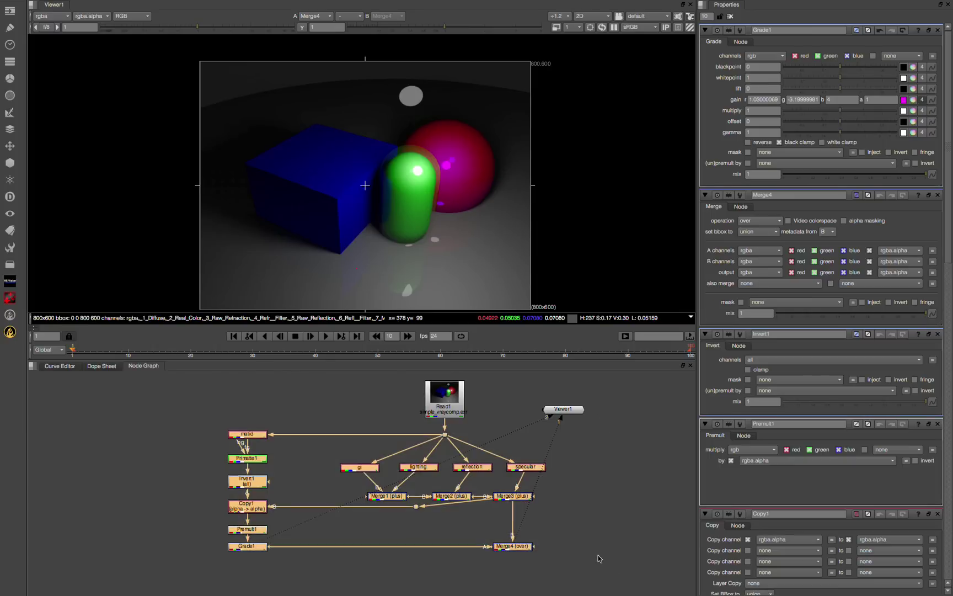
pyautogui.click(599, 557)
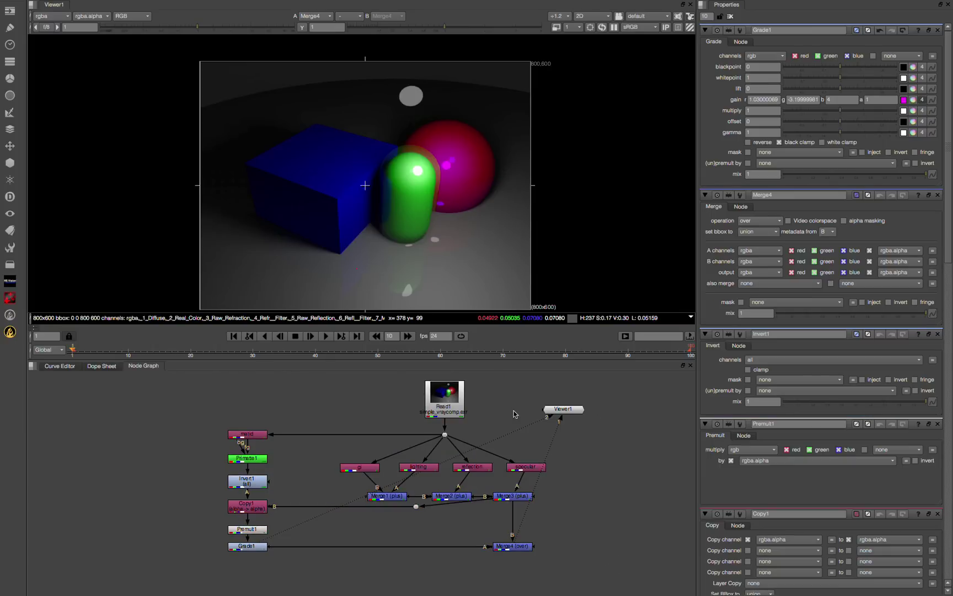
pyautogui.click(418, 467)
pyautogui.scroll(2, 466, 464)
pyautogui.moveTo(580, 584); pyautogui.dragTo(431, 437)
# Step: Shift the selected branch right and switch the lighting shuffle's input to Raw_Light
pyautogui.moveTo(486, 472); pyautogui.dragTo(559, 473)
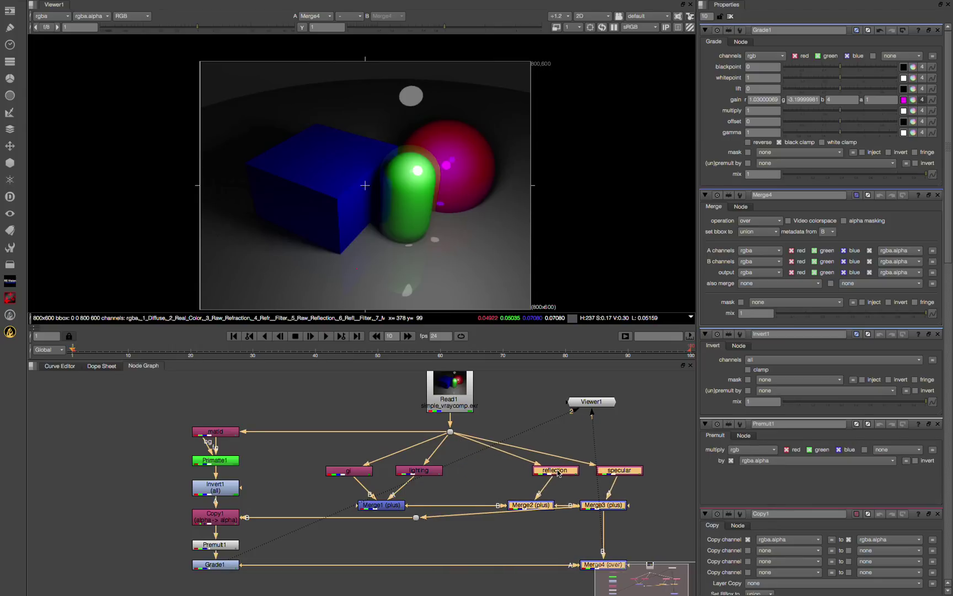
pyautogui.click(474, 456)
pyautogui.click(423, 472)
pyautogui.doubleClick(430, 473)
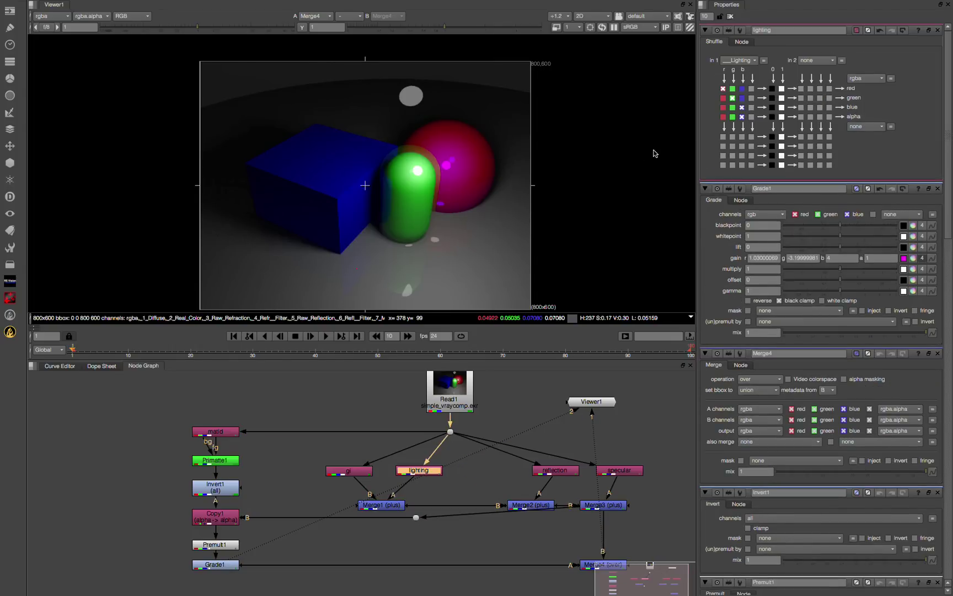
pyautogui.click(731, 61)
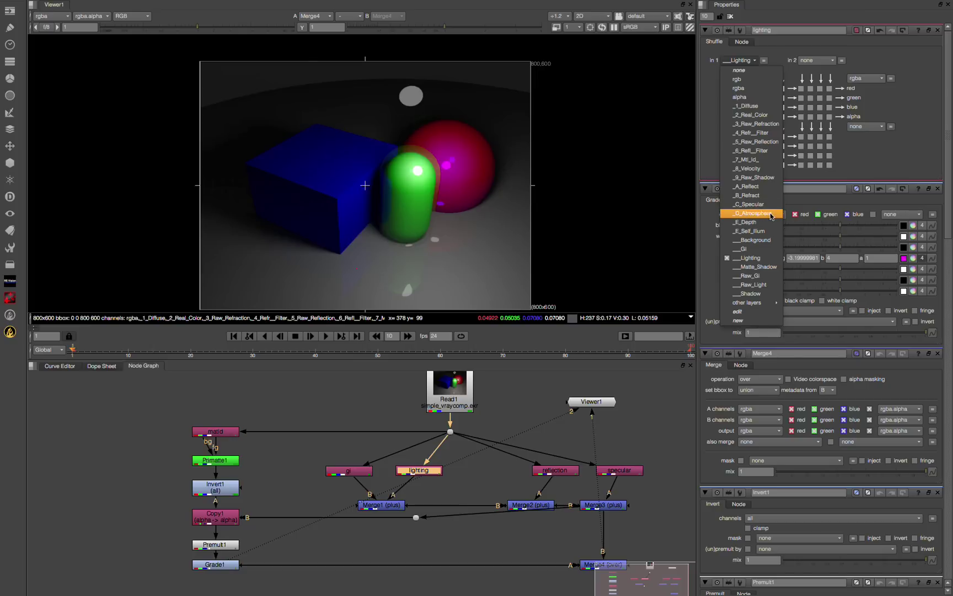
pyautogui.click(753, 285)
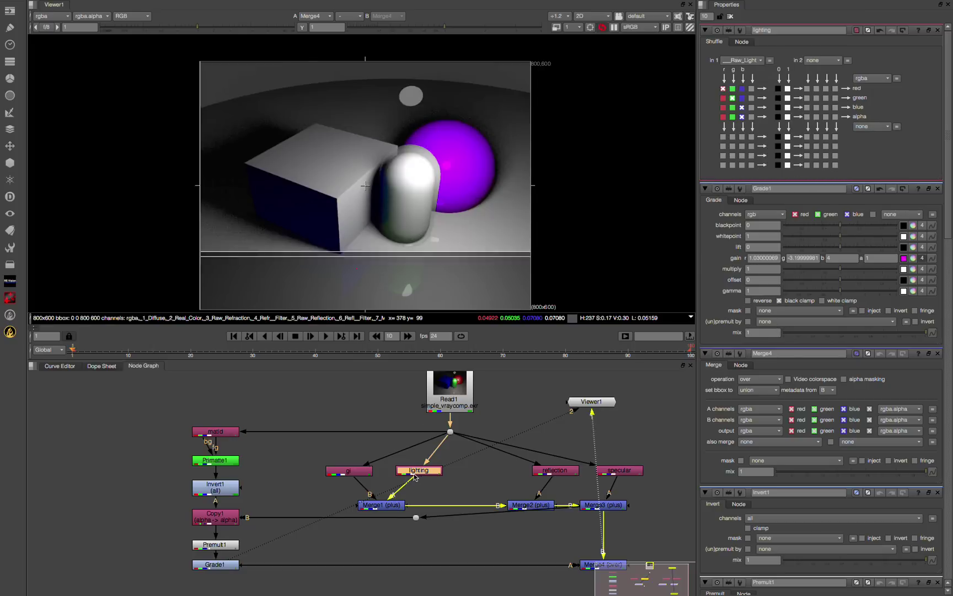
pyautogui.click(461, 473)
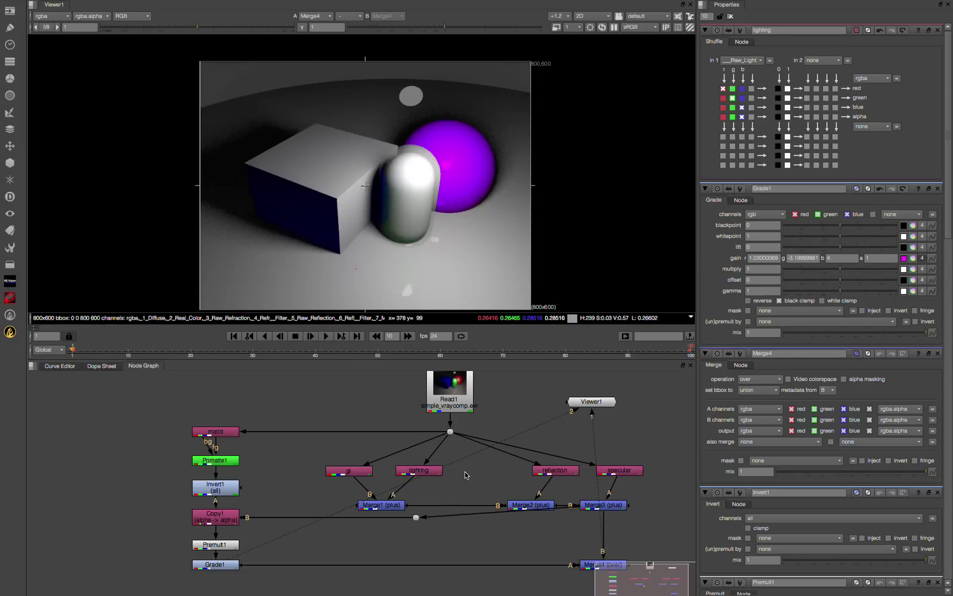
# Step: Add a Shuffle connected to Read1 that pulls the _1_Diffuse layer
pyautogui.press('Tab')
pyautogui.write('shu')
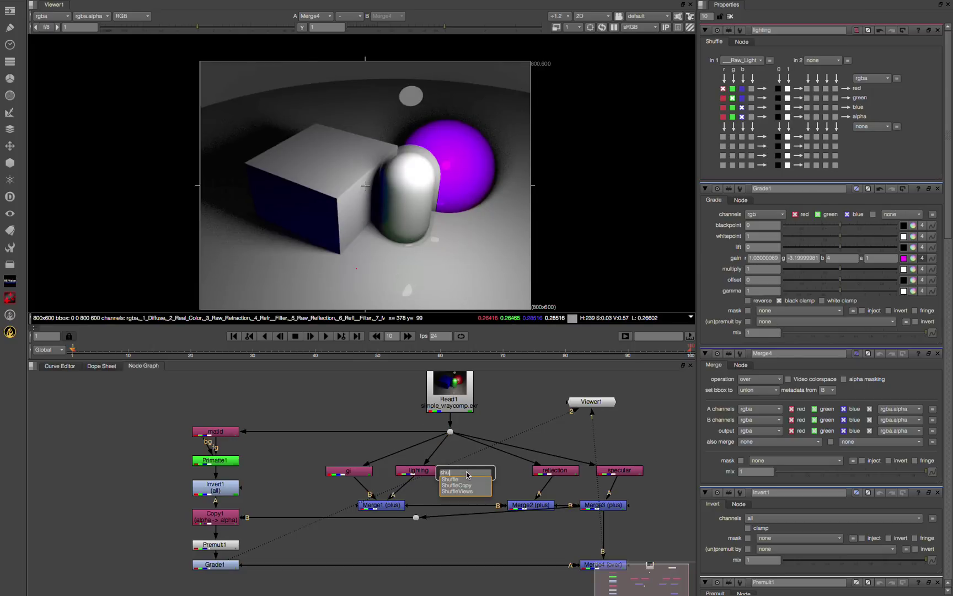
pyautogui.write('ffle')
pyautogui.press('Return')
pyautogui.moveTo(452, 448); pyautogui.dragTo(450, 432)
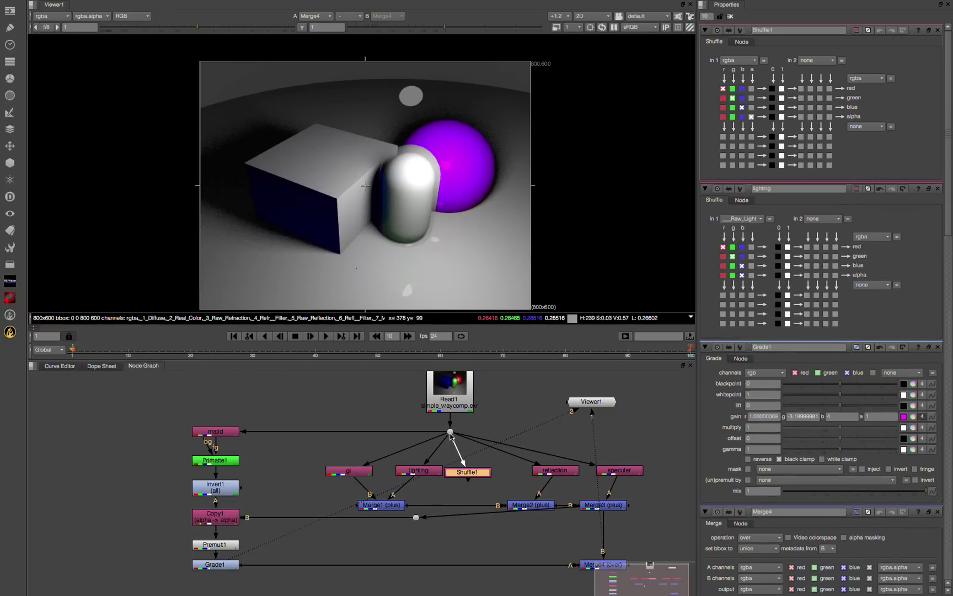
pyautogui.click(742, 61)
pyautogui.click(756, 107)
# Step: Rename the new shuffle to diffuse and tidy its position in the graph
pyautogui.doubleClick(778, 31)
pyautogui.write('ffuse')
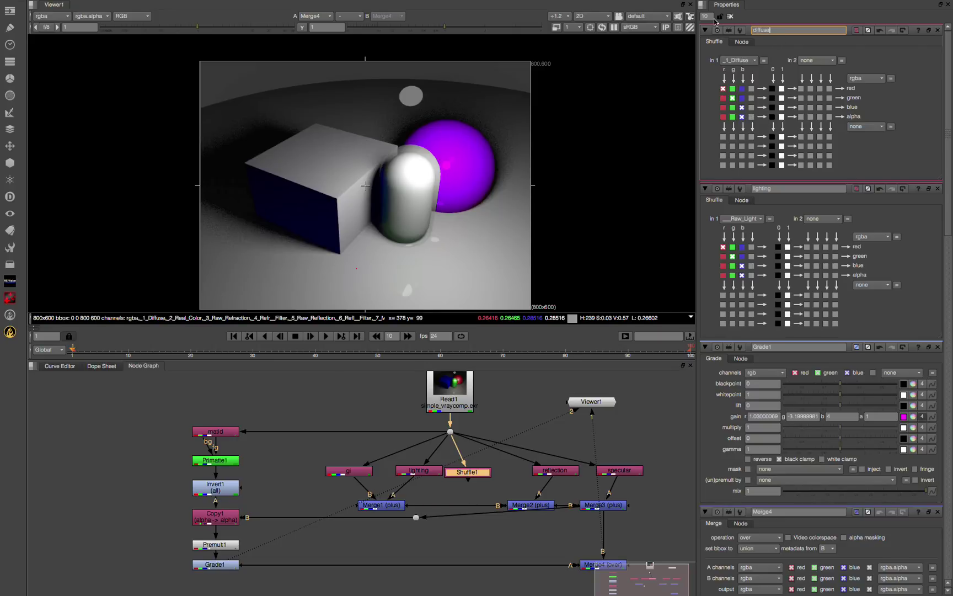
pyautogui.press('Return')
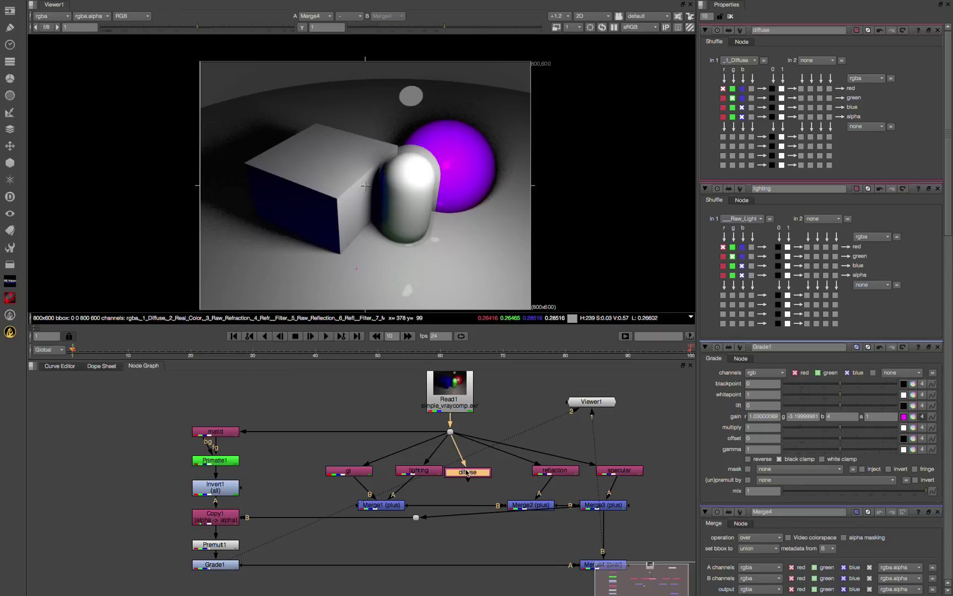
pyautogui.moveTo(468, 474); pyautogui.dragTo(470, 472)
pyautogui.click(429, 495)
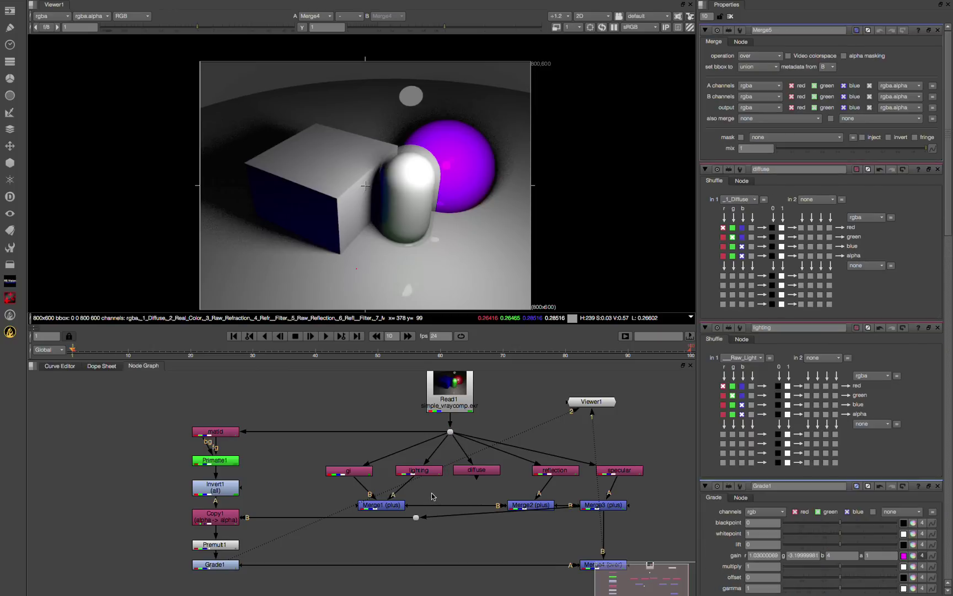
# Step: Add a Merge multiplying the diffuse pass with the lighting pass
pyautogui.press('m')
pyautogui.moveTo(456, 476); pyautogui.dragTo(426, 475)
pyautogui.click(756, 56)
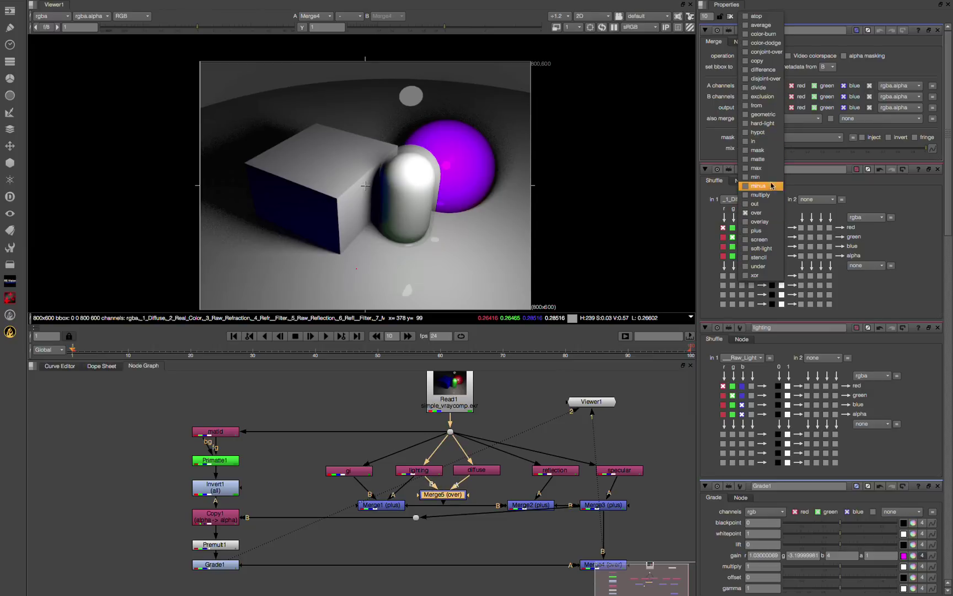
pyautogui.click(769, 194)
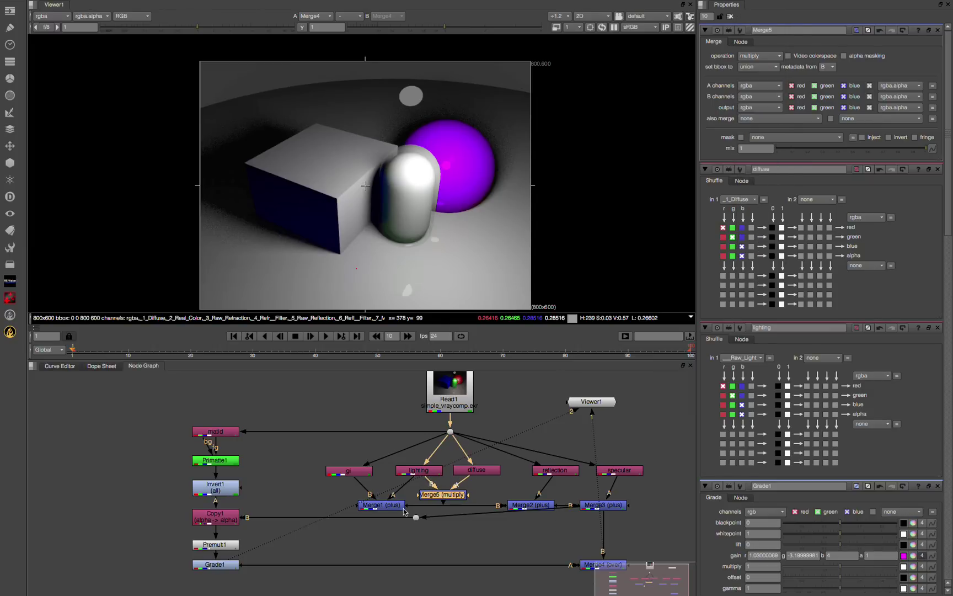
pyautogui.moveTo(456, 497); pyautogui.dragTo(454, 499)
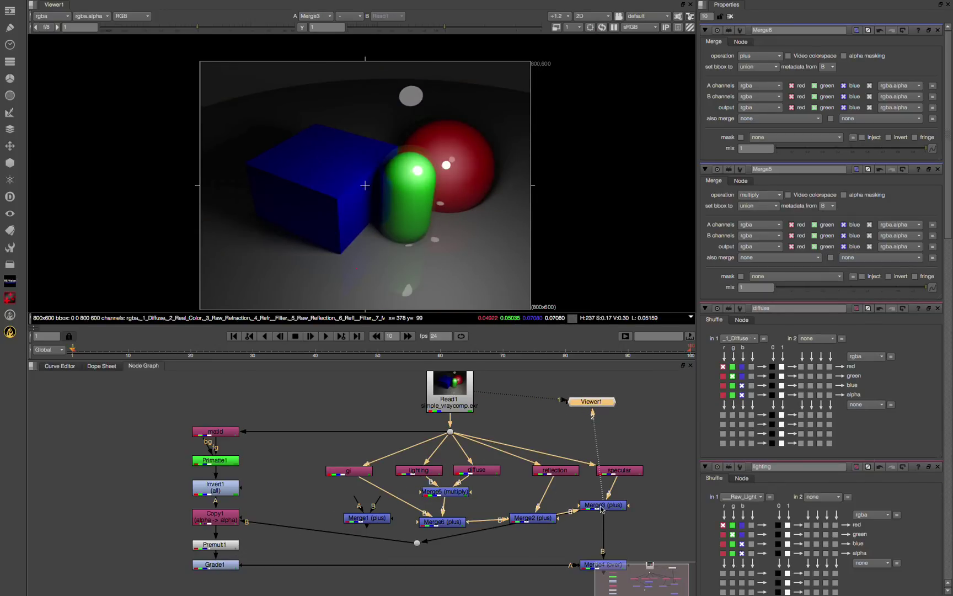
# Step: Reposition Merge3 and the GI plus merge, removing the old lighting-plus-GI Merge1
pyautogui.moveTo(601, 507); pyautogui.dragTo(618, 521)
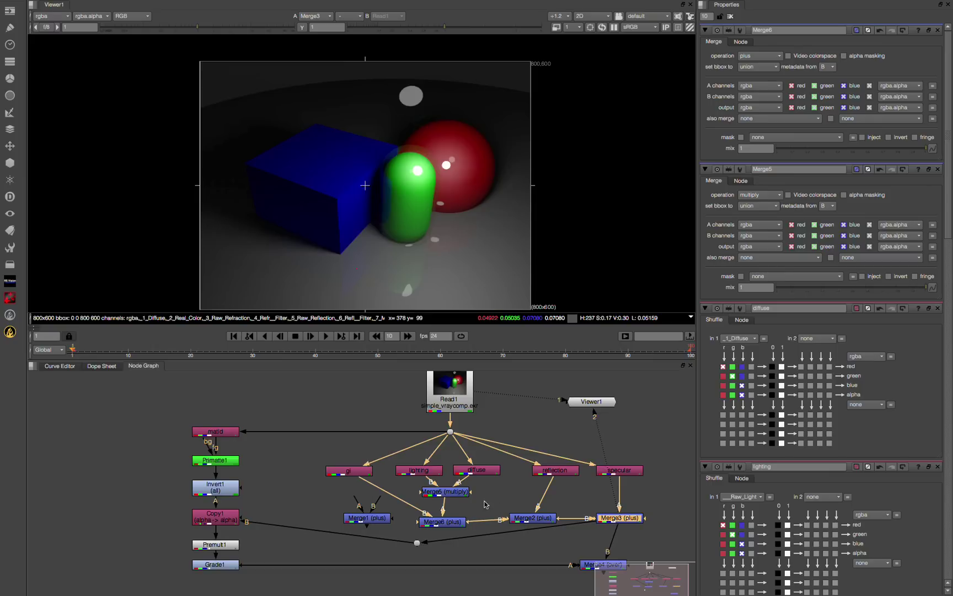
pyautogui.moveTo(447, 492); pyautogui.dragTo(453, 519)
pyautogui.hotkey('ctrl', 'z')
pyautogui.hotkey('ctrl', 'z')
pyautogui.hotkey('ctrl', 'z')
pyautogui.click(433, 476)
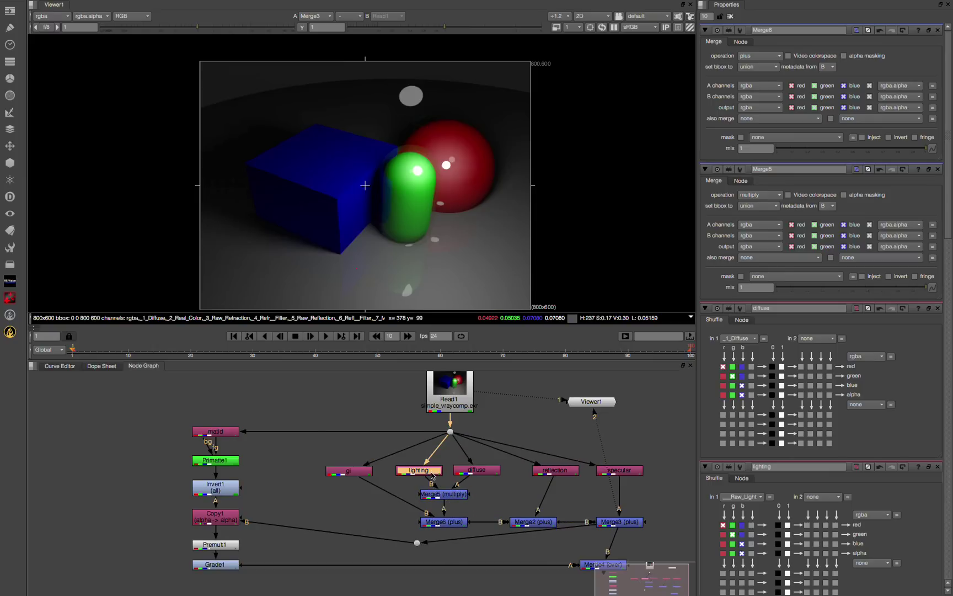
pyautogui.doubleClick(431, 474)
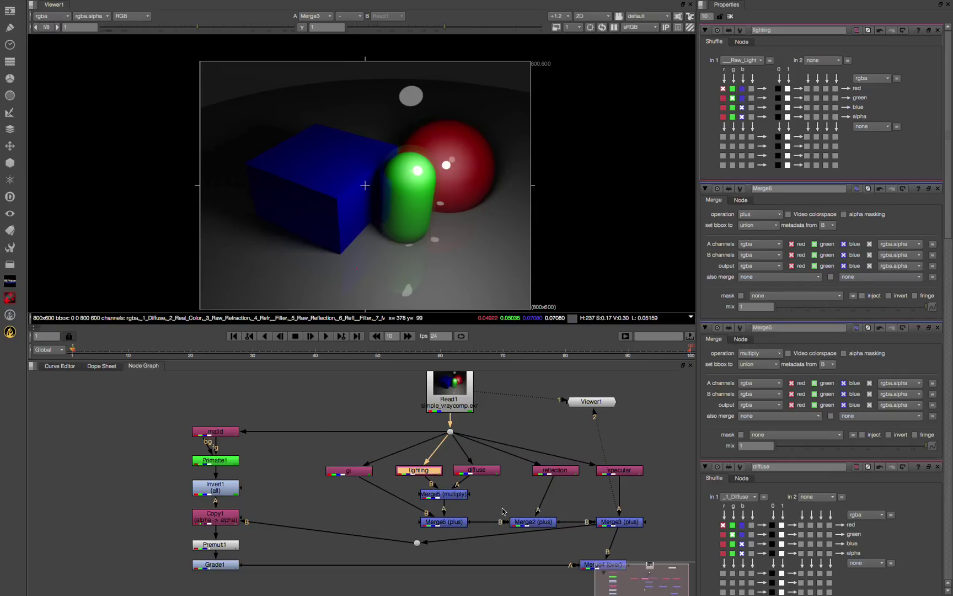
pyautogui.click(483, 488)
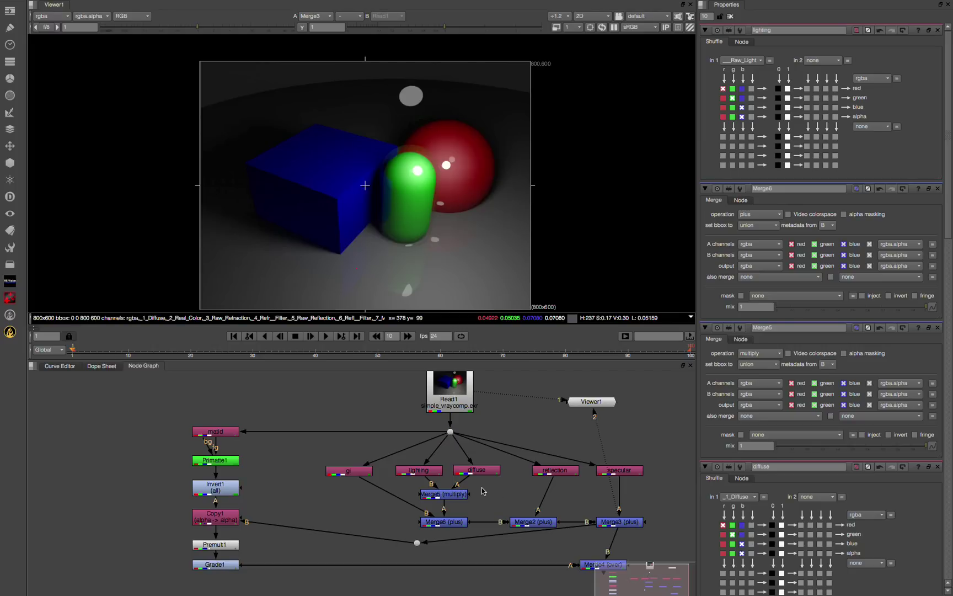
pyautogui.click(457, 495)
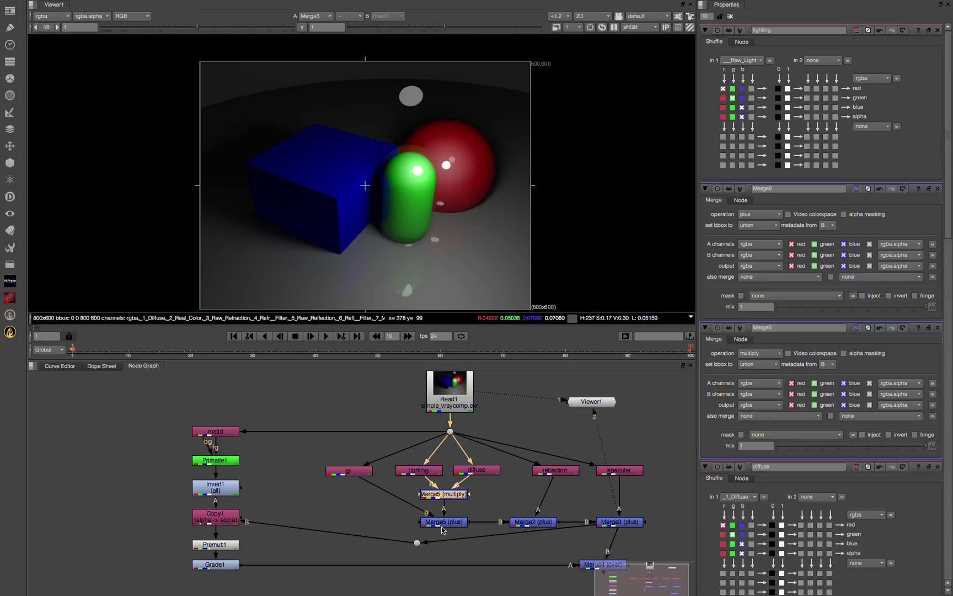
# Step: View the lighting and diffuse passes alternately in Viewer1, ending on the diffuse pass
pyautogui.click(423, 472)
pyautogui.press('2')
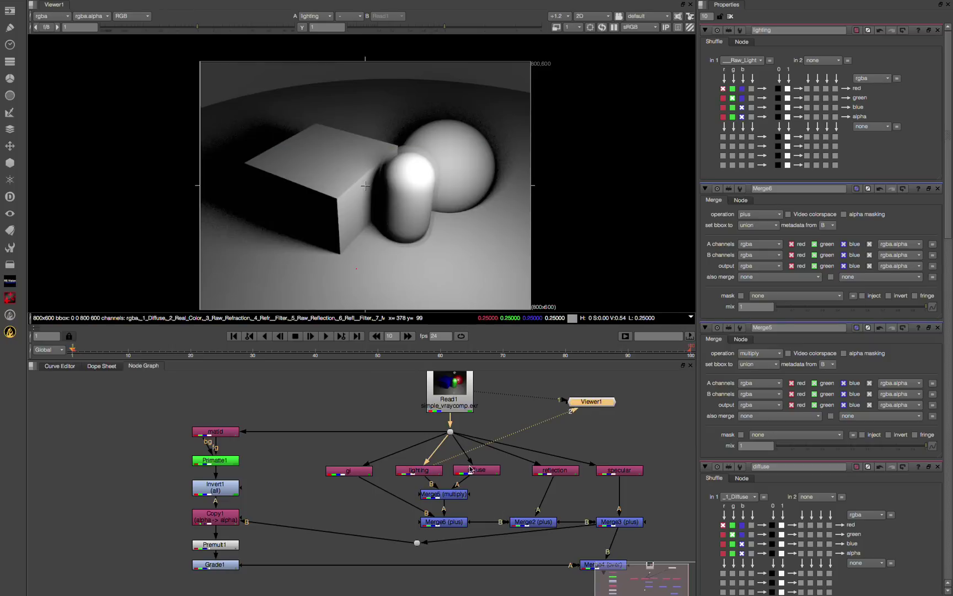
pyautogui.click(471, 471)
pyautogui.press('1')
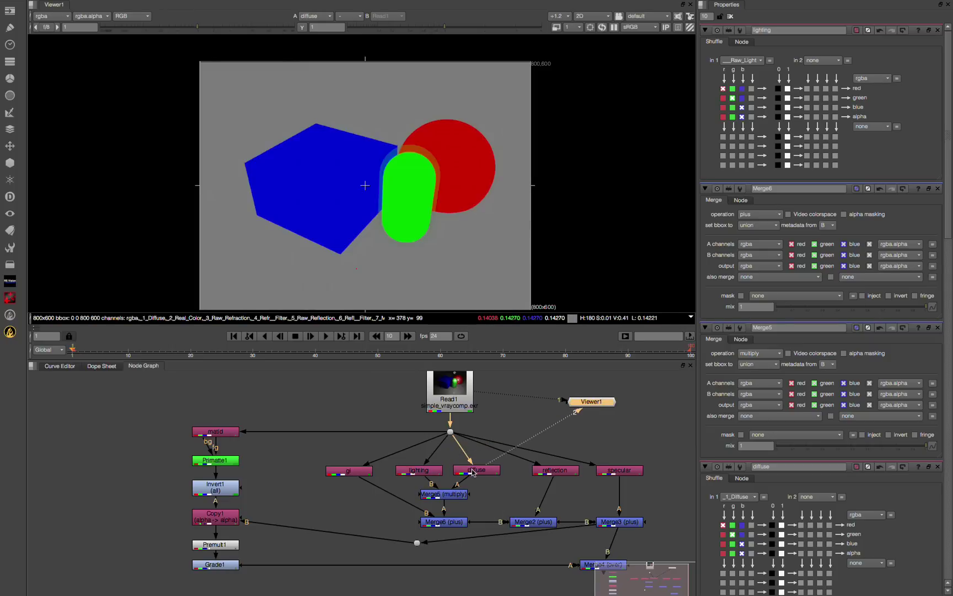
pyautogui.click(422, 470)
pyautogui.press('2')
pyautogui.click(468, 473)
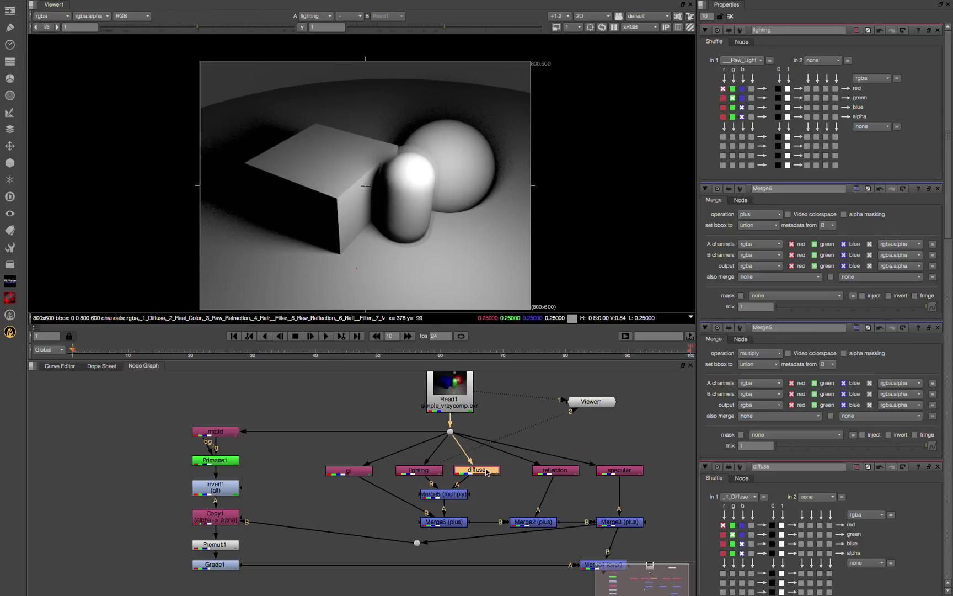
pyautogui.press('2')
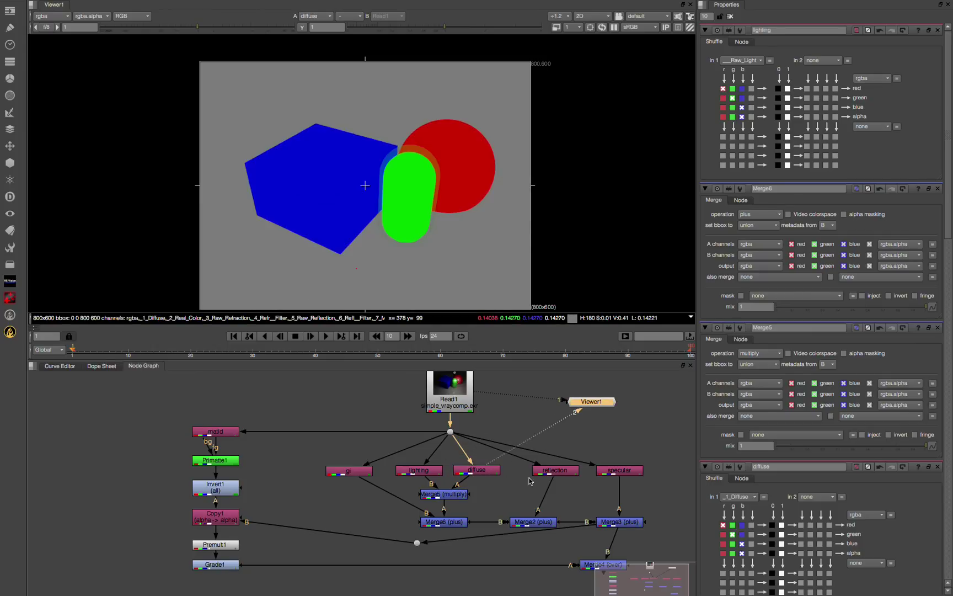
pyautogui.click(663, 444)
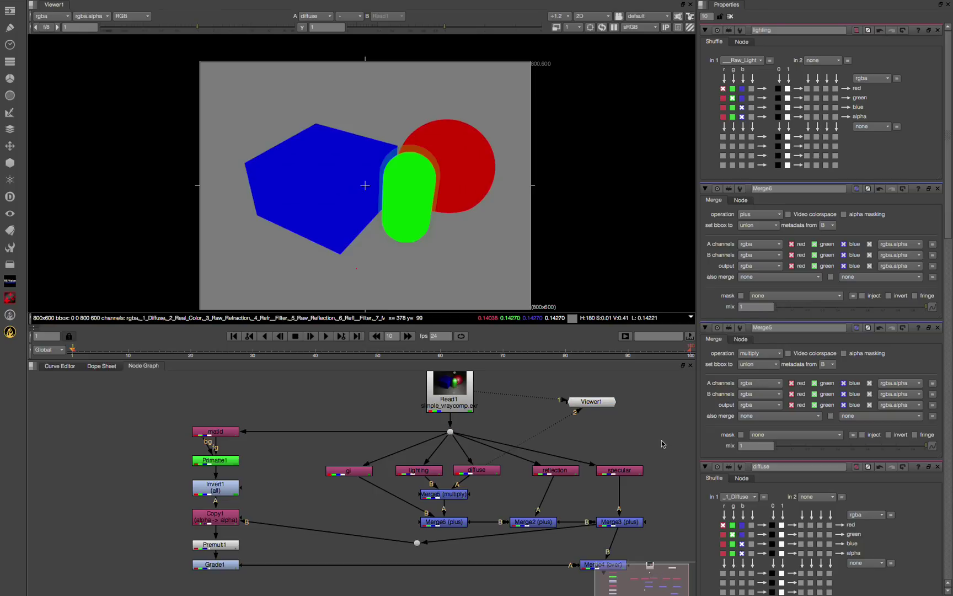